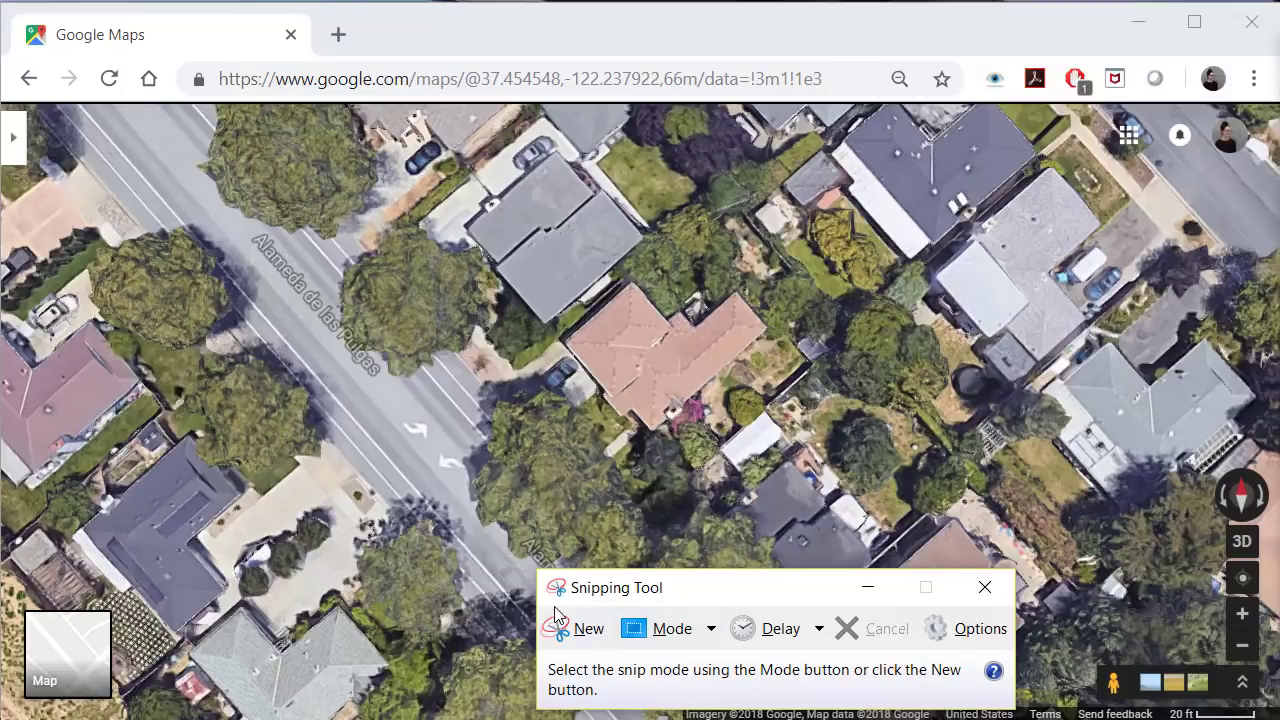
Snip a rectangle covering most of the aerial neighbourhood map in Snipping Tool.
left_click_drag(570, 586, 652, 298)
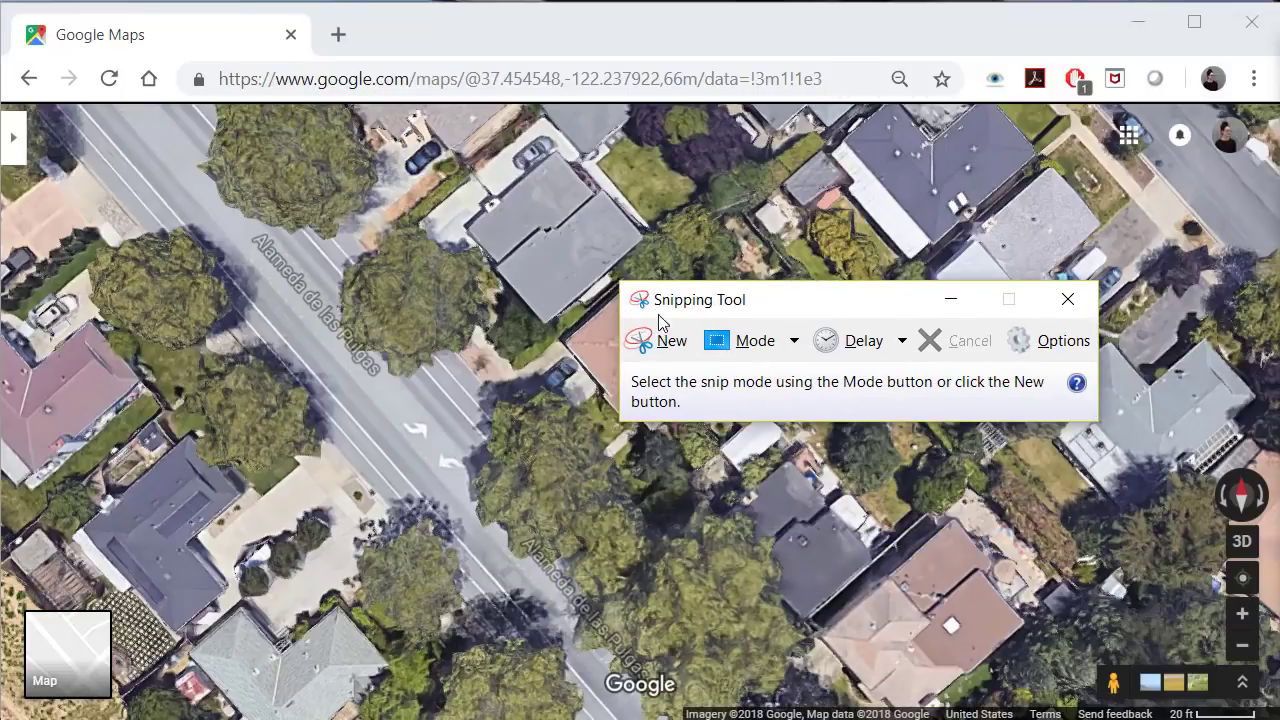
left_click(670, 345)
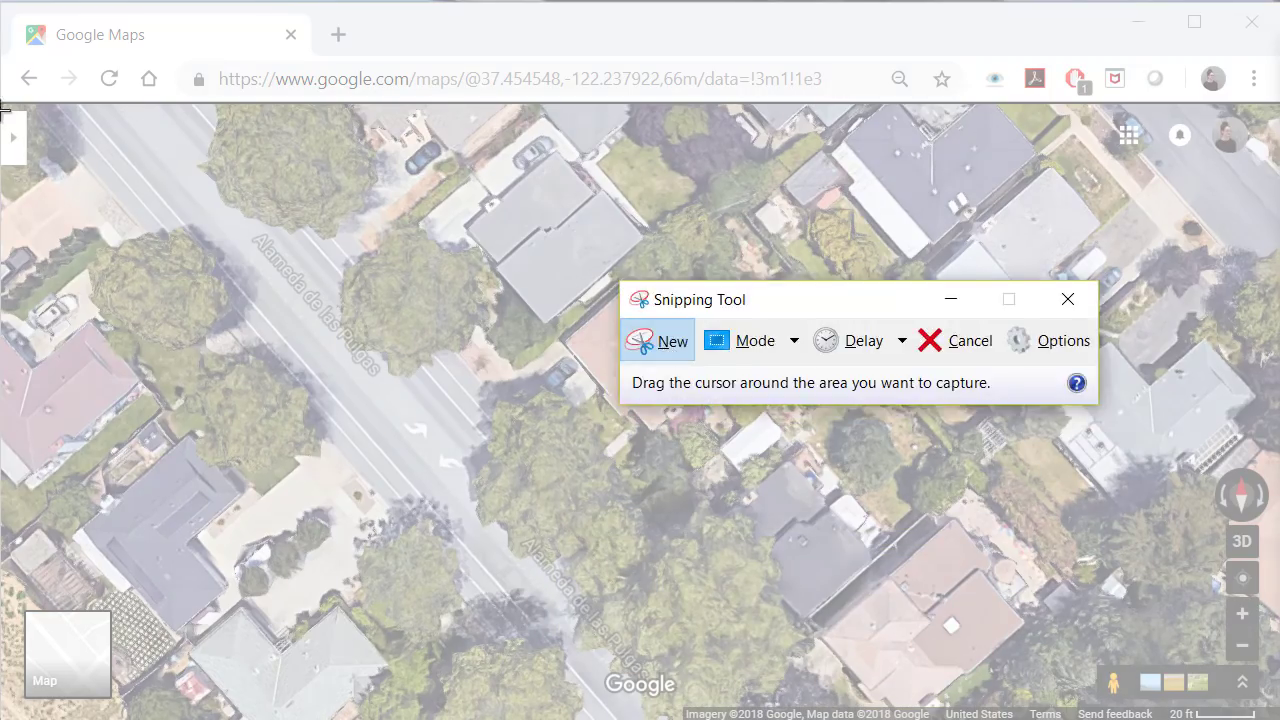
left_click_drag(3, 97, 1270, 716)
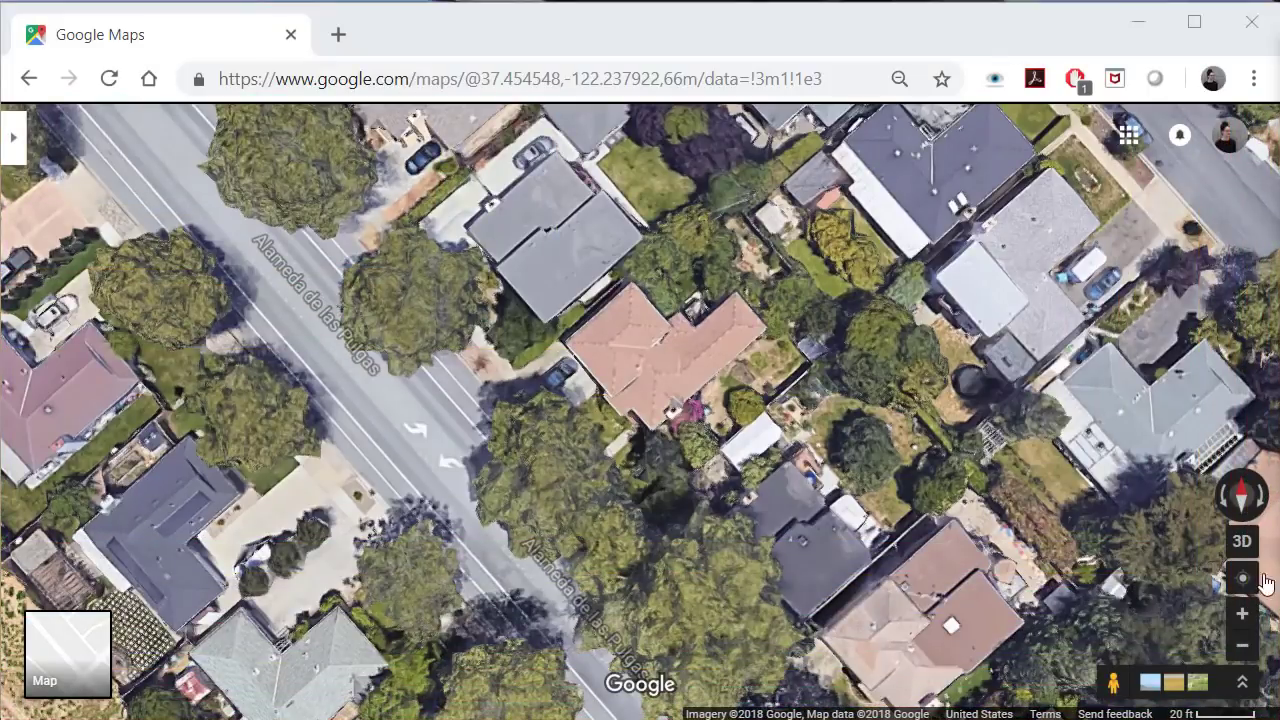
Set Rhino's distance display to Feet & Inches through the Units settings.
left_click(1140, 24)
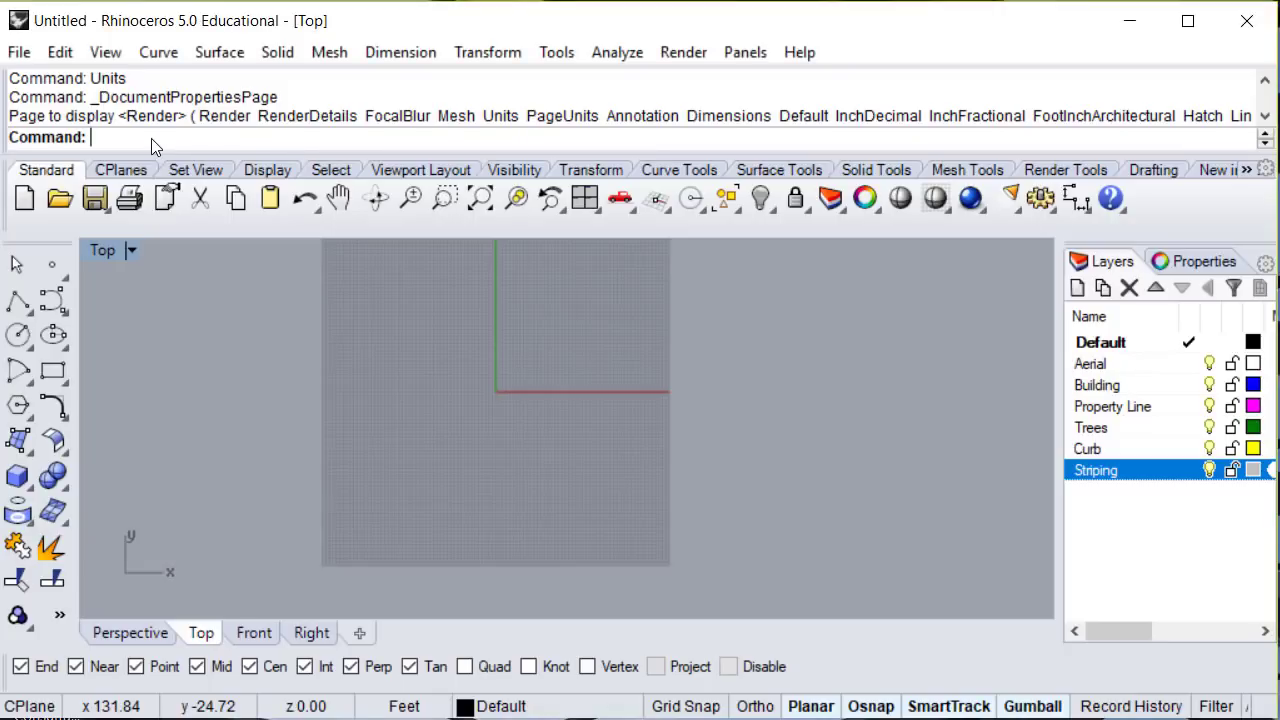
type("Units")
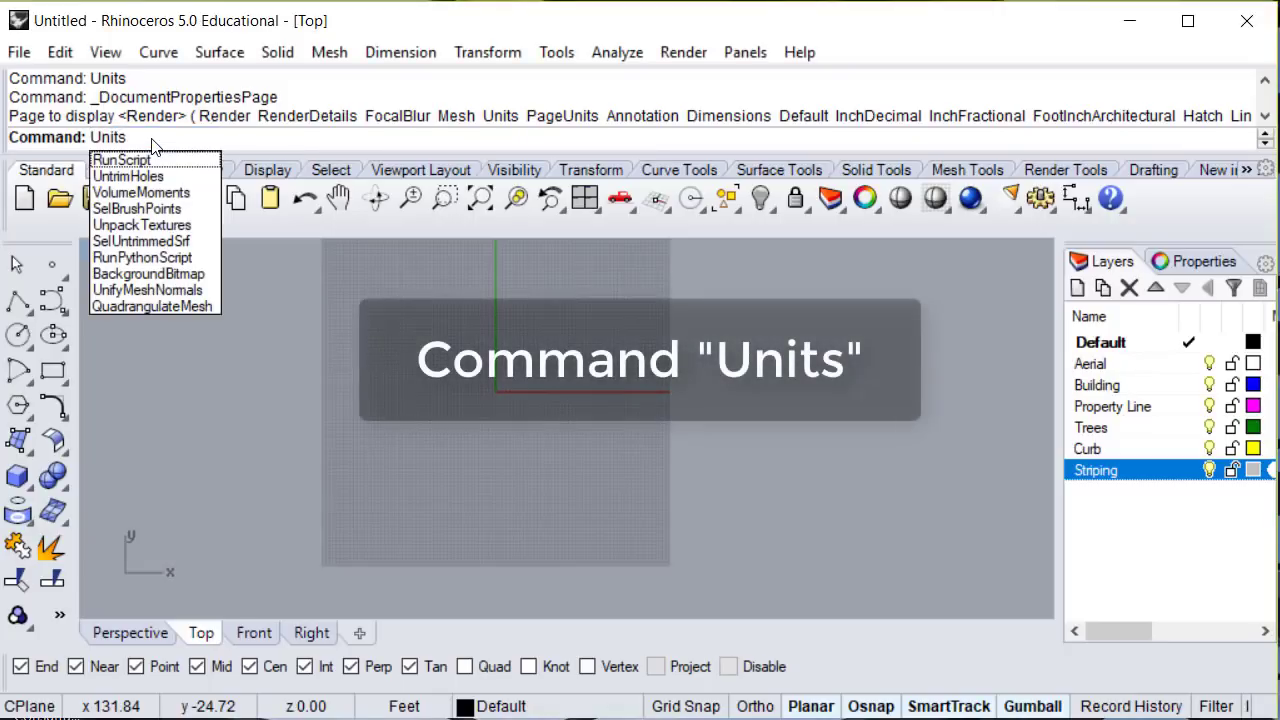
key("Return")
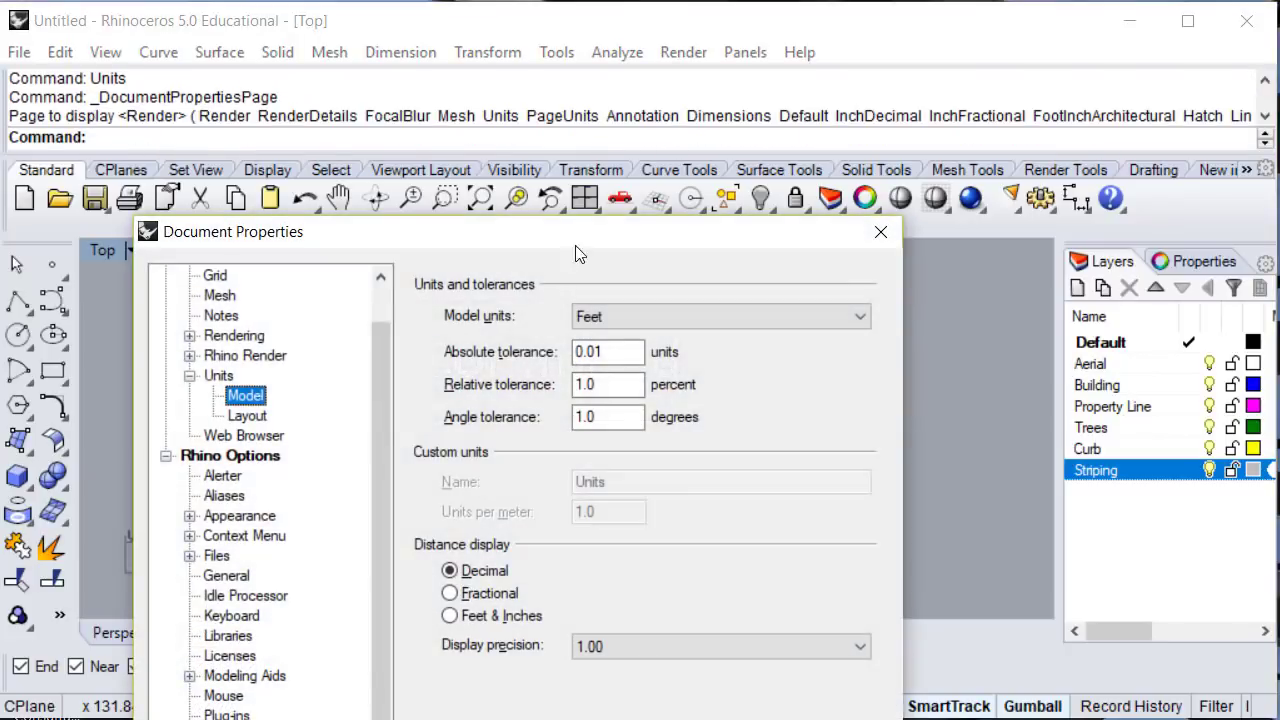
left_click_drag(579, 226, 636, 29)
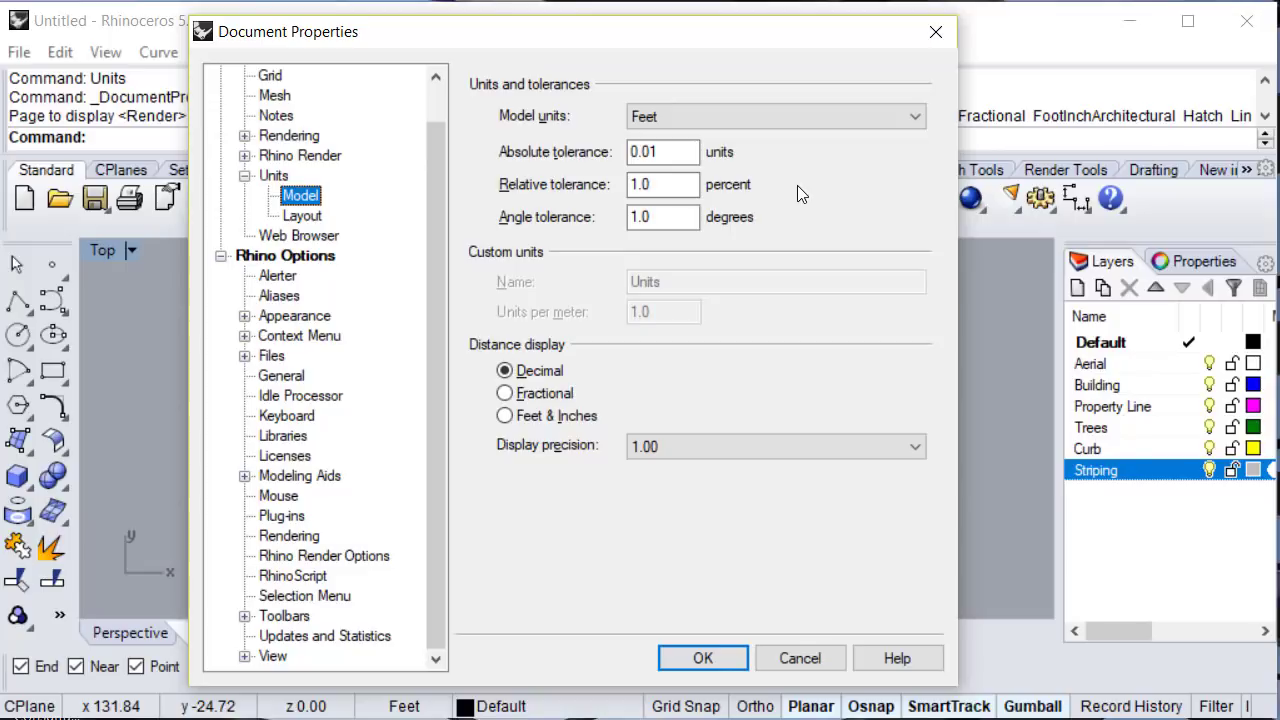
left_click(587, 420)
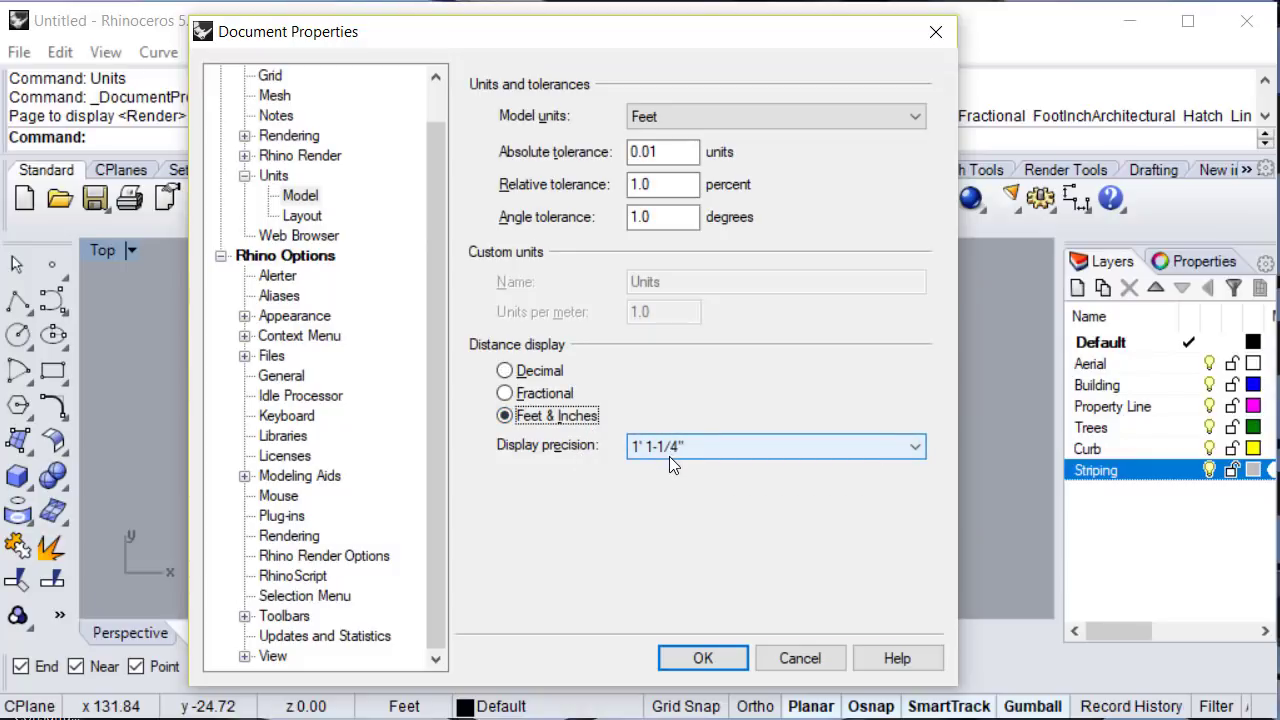
left_click(703, 657)
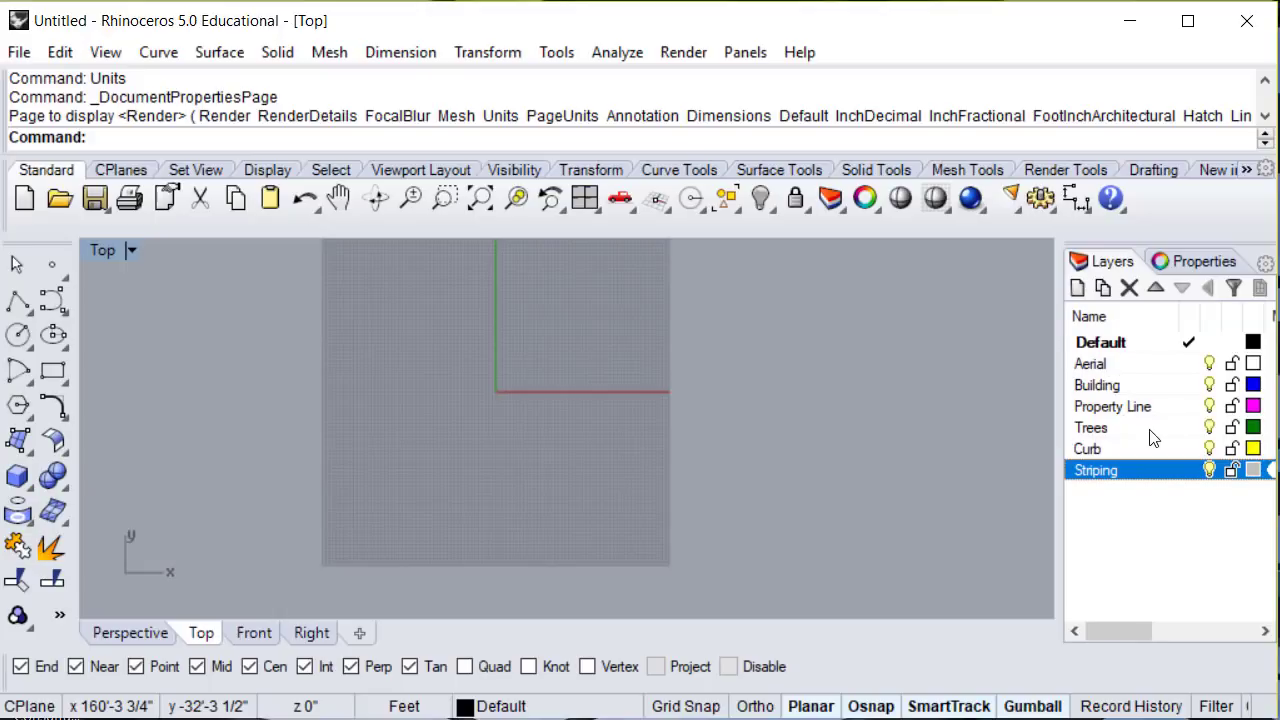
Add a new layer named Annotation and give it a red colour.
left_click(1075, 287)
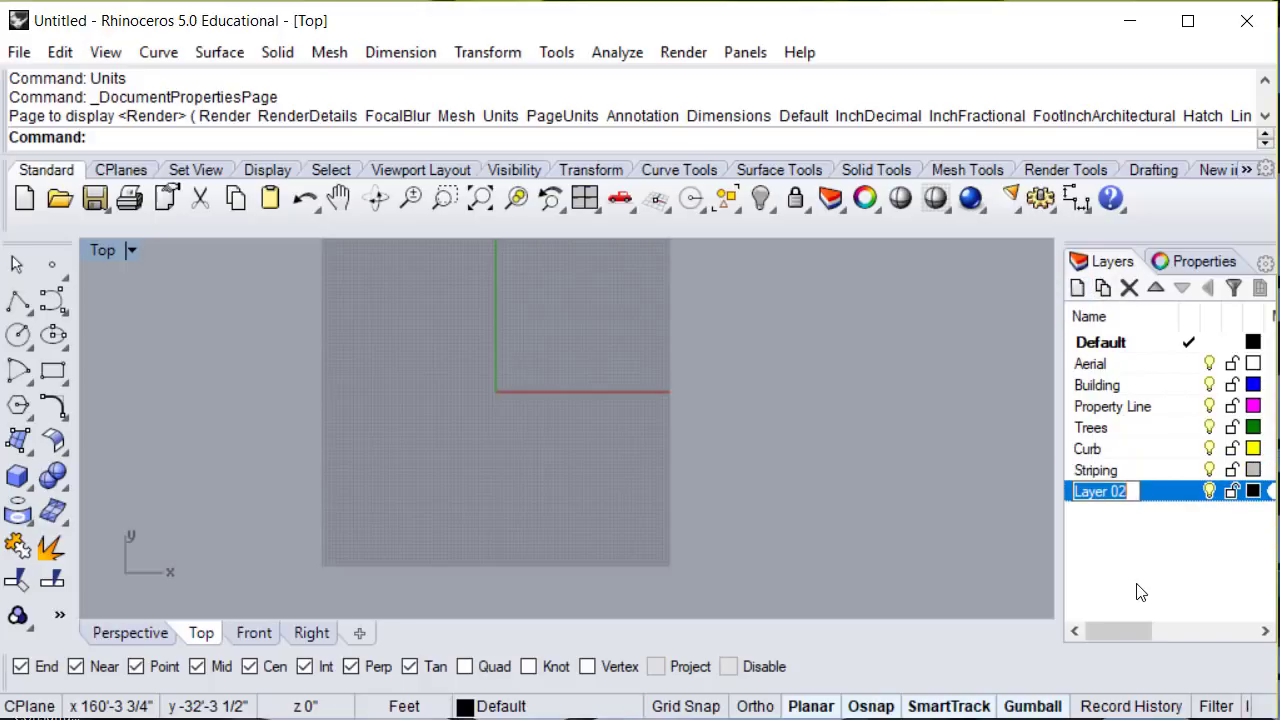
type("A")
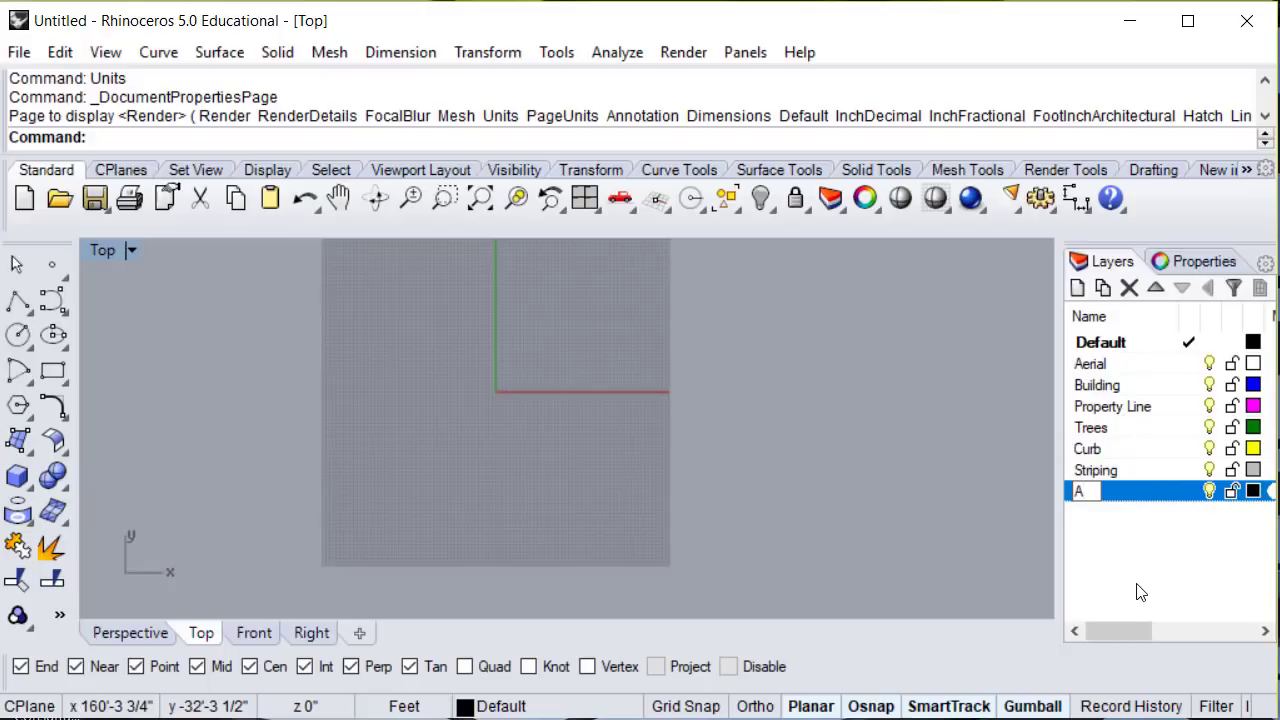
type("nnotation")
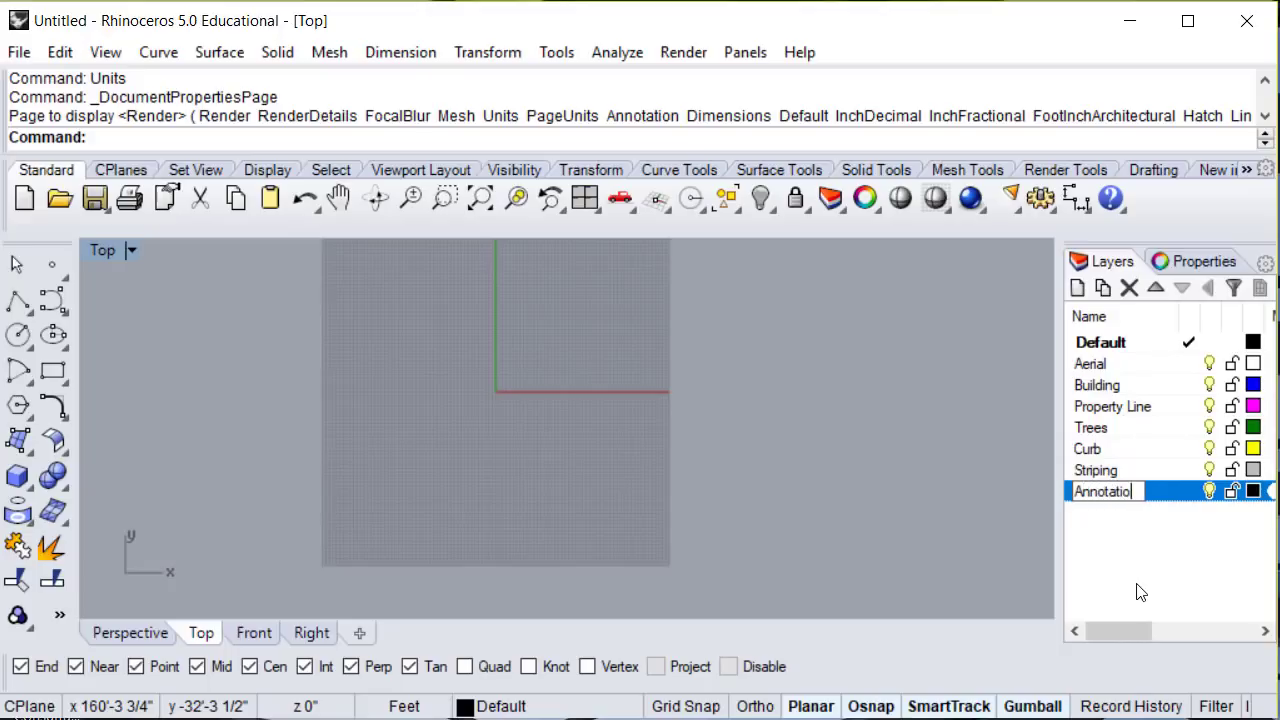
left_click(1140, 593)
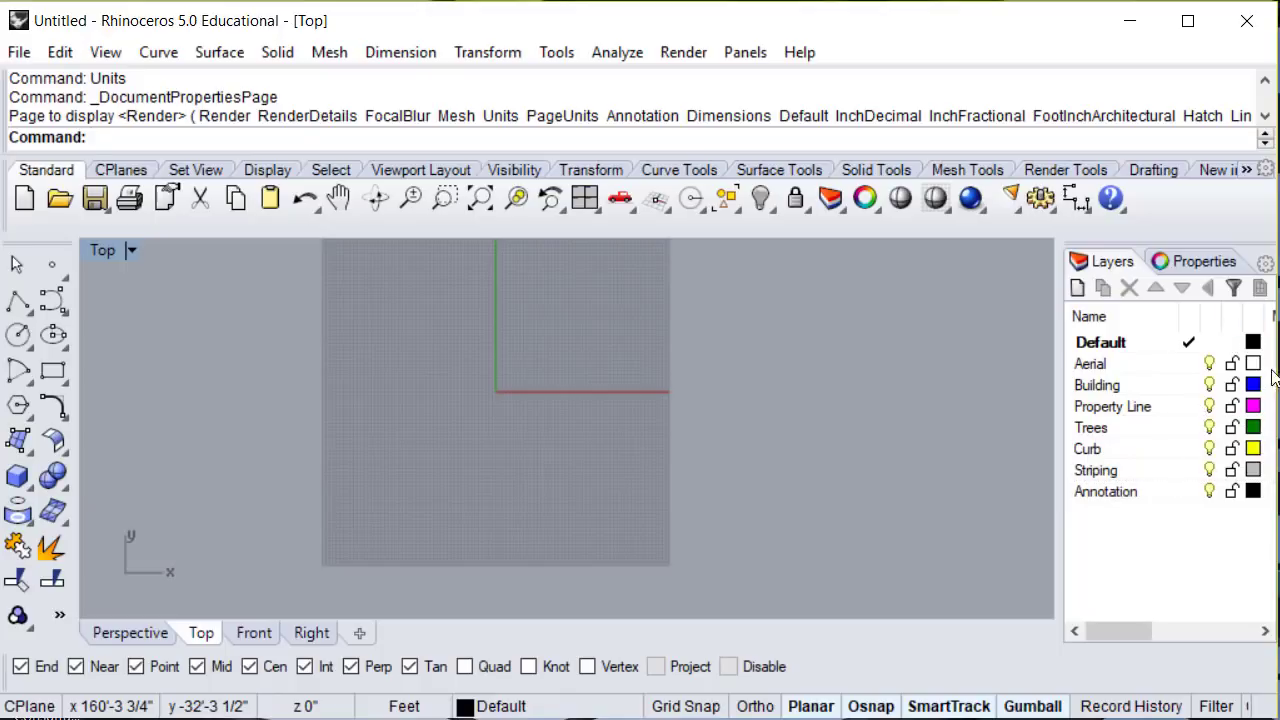
left_click(1254, 494)
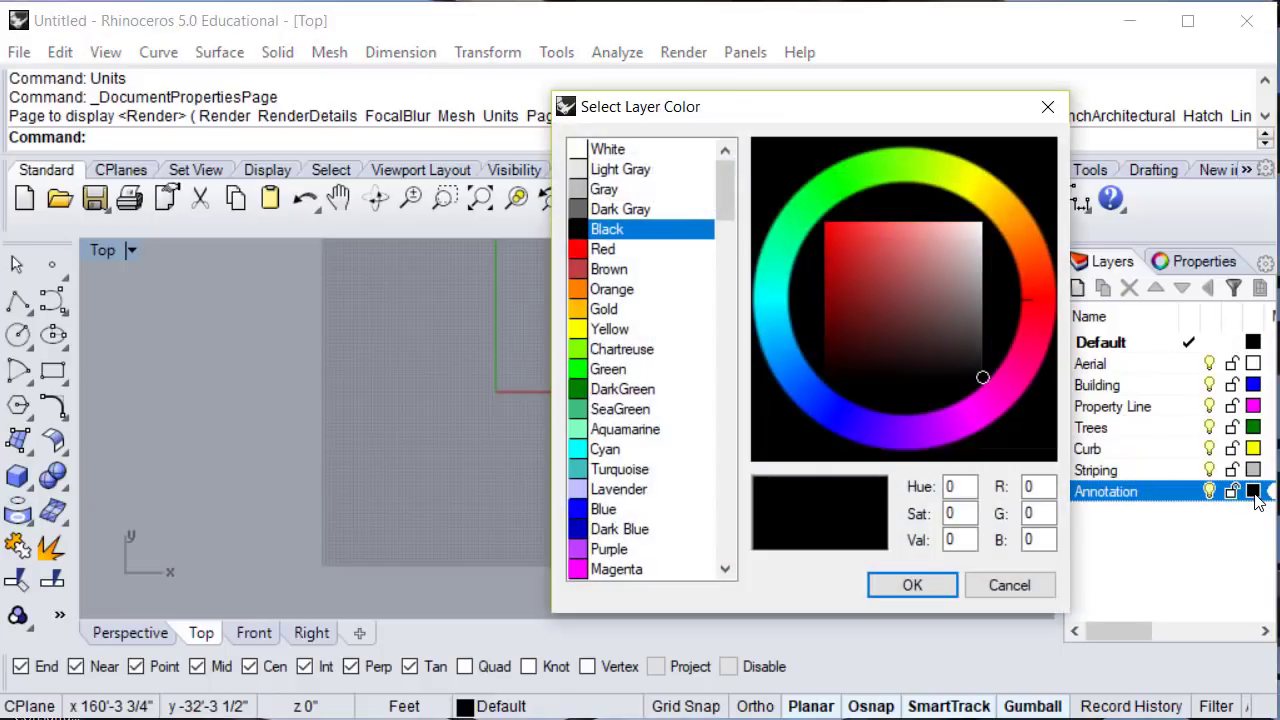
left_click(605, 249)
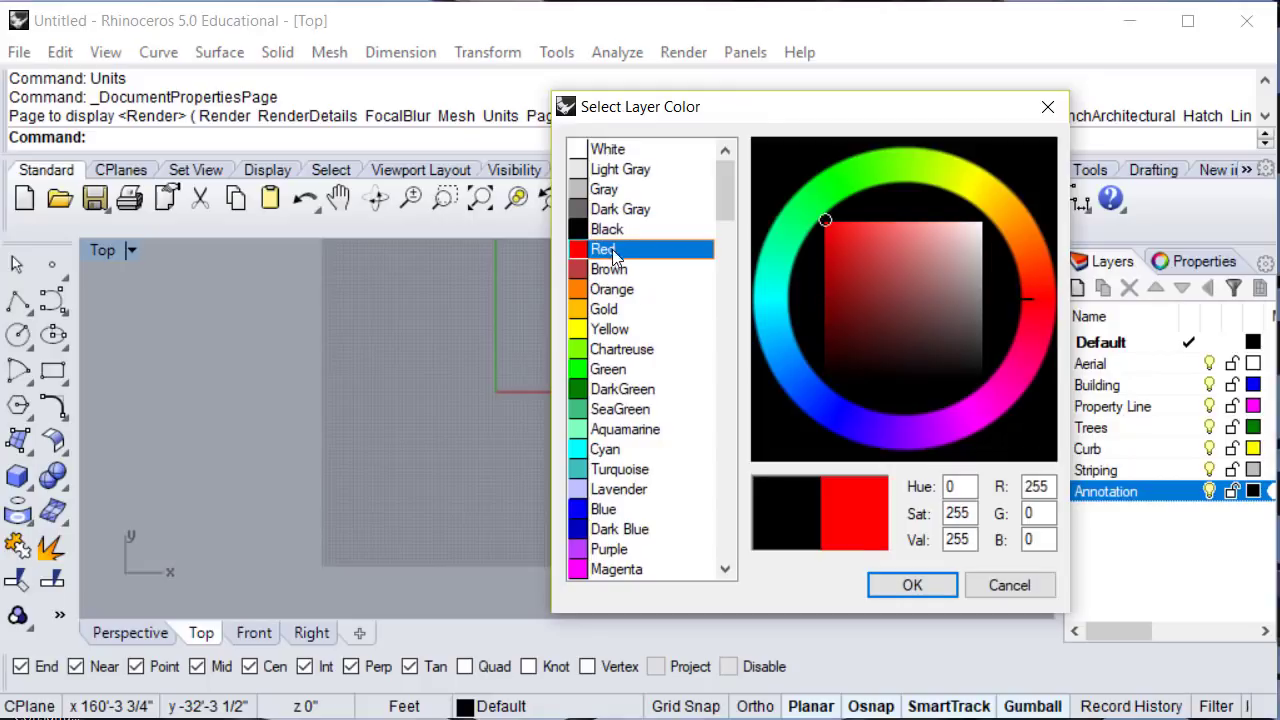
left_click(912, 585)
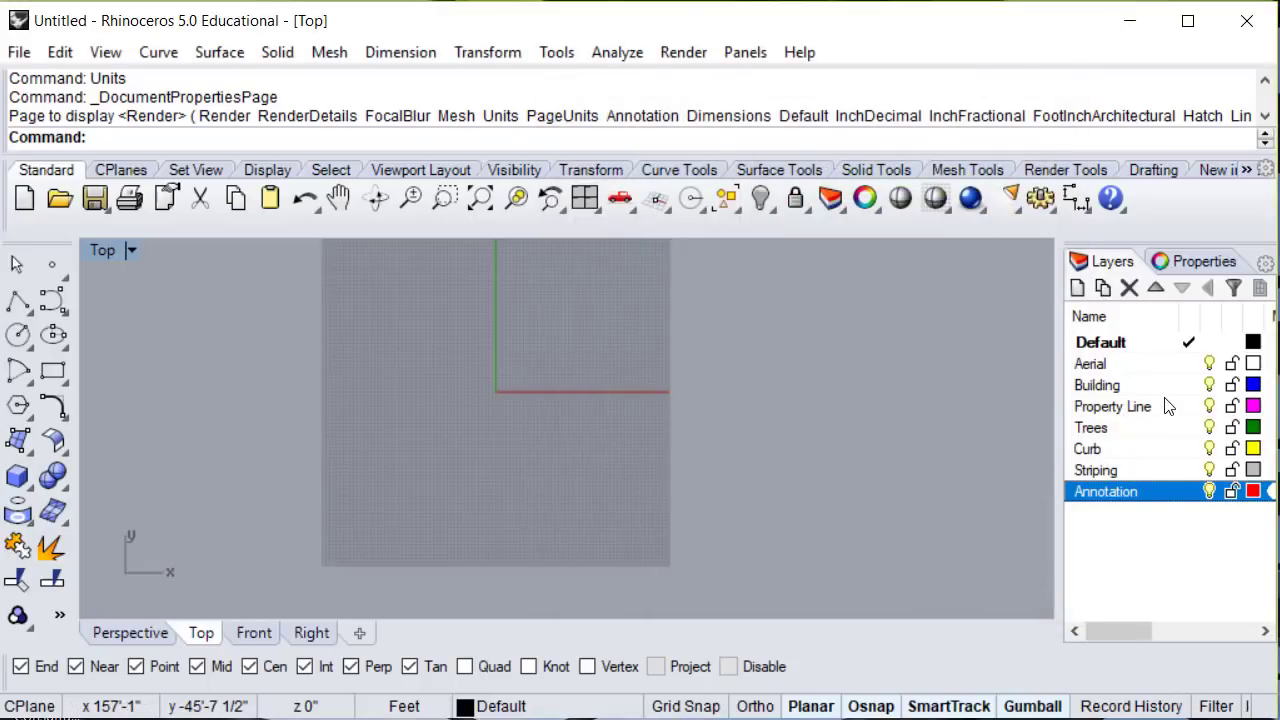
Go through the layer list and make Curb the current layer.
left_click(1166, 366)
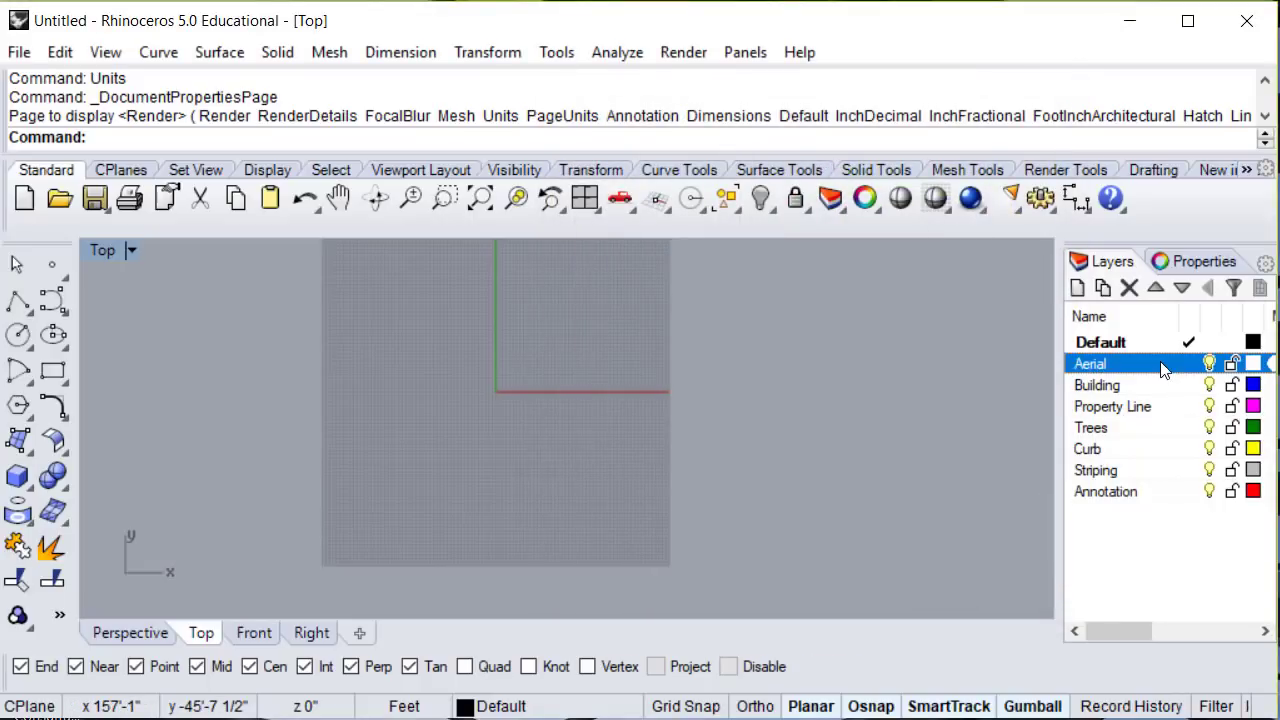
left_click(1168, 386)
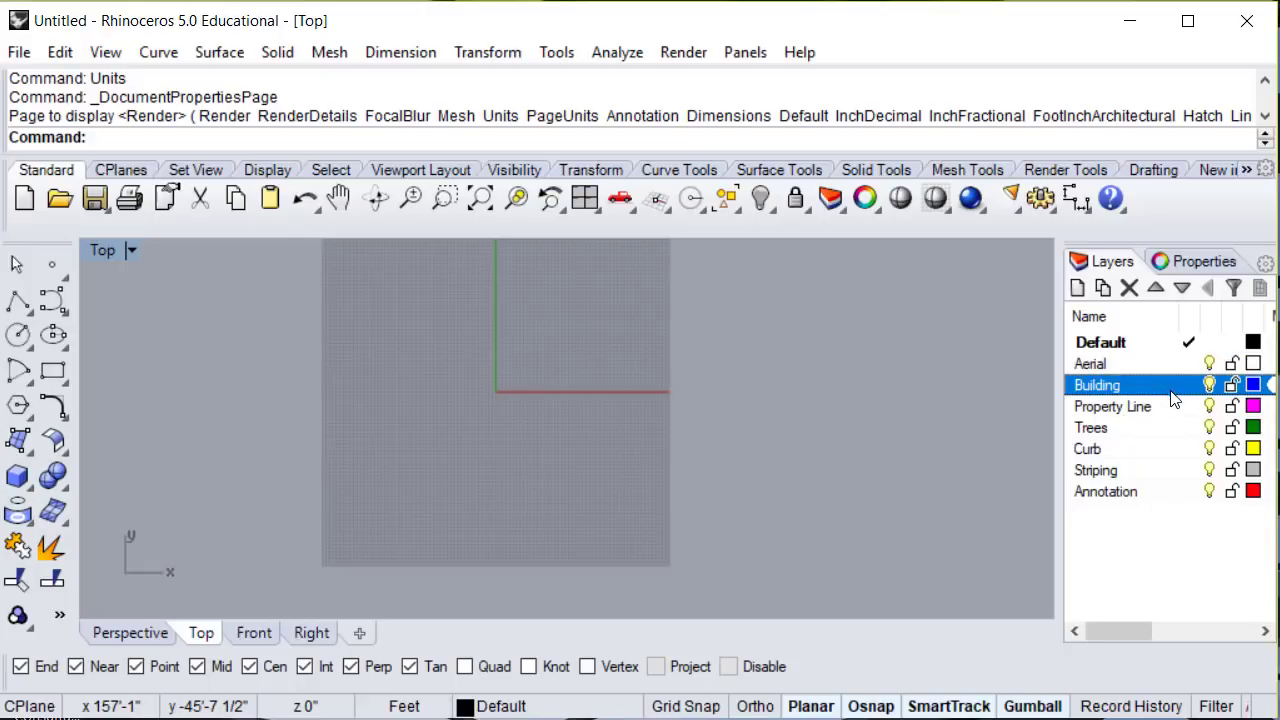
left_click(1180, 408)
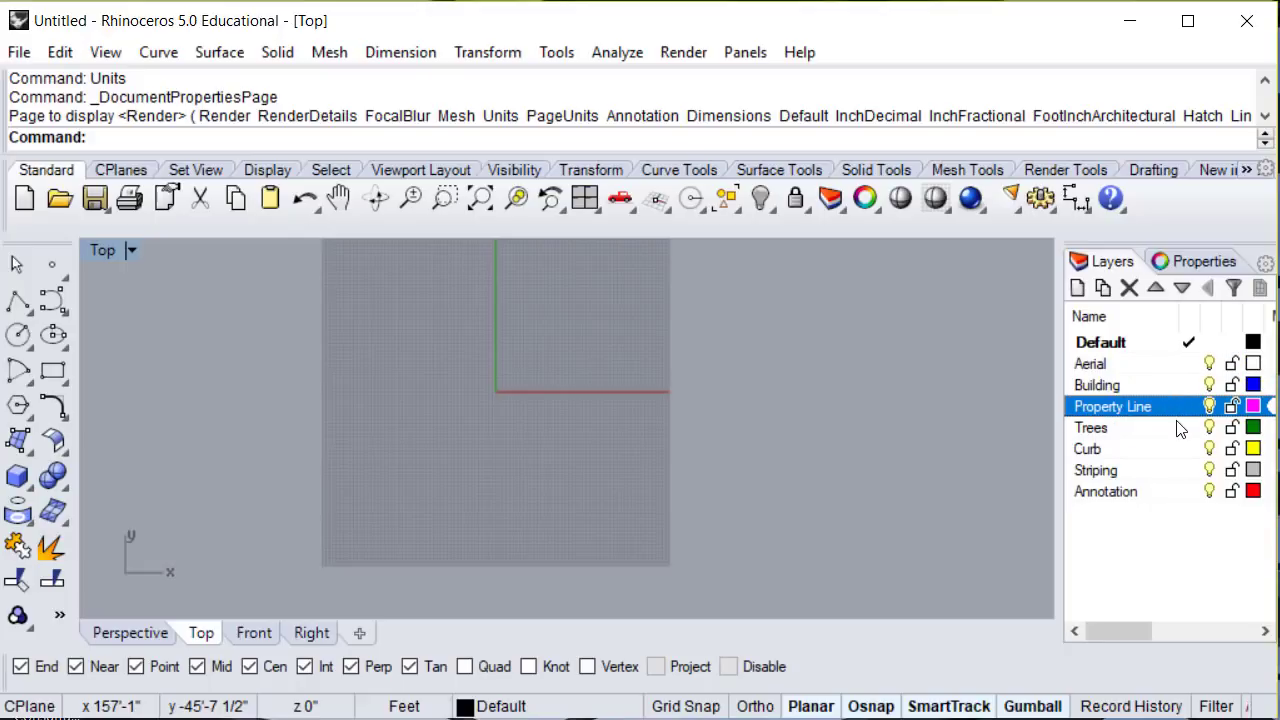
left_click(1179, 430)
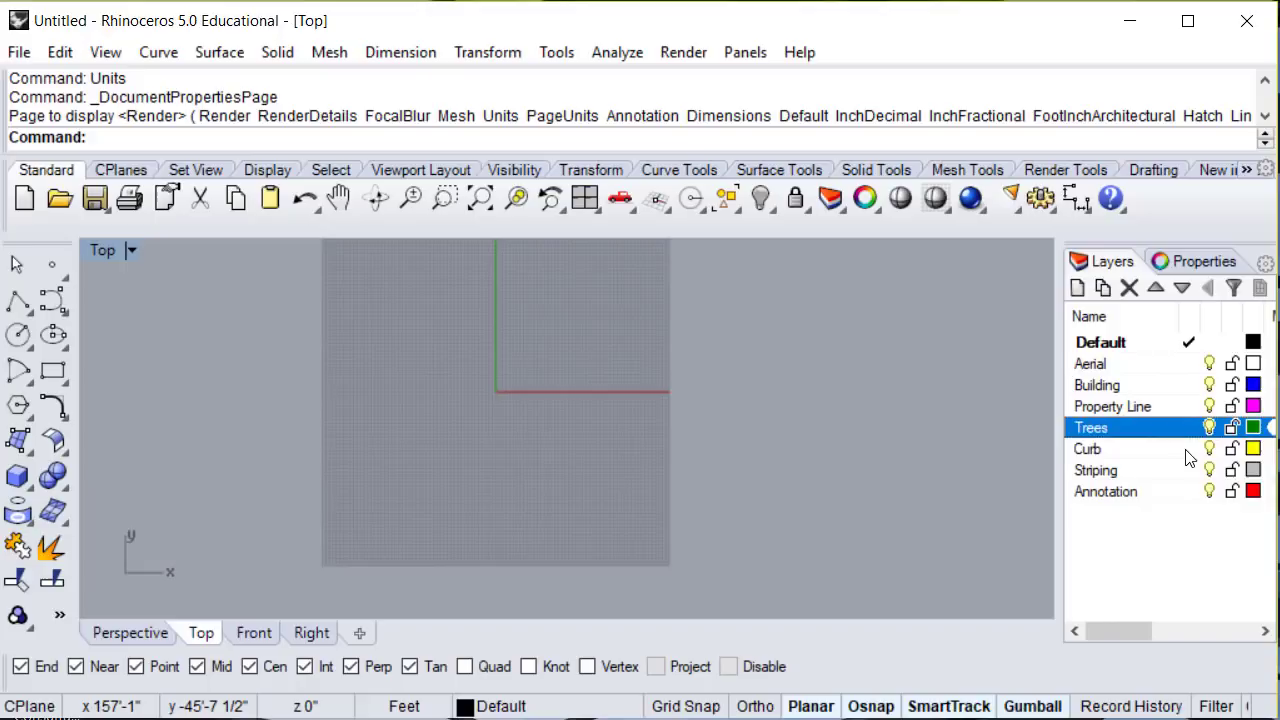
left_click(1186, 450)
left_click(1177, 474)
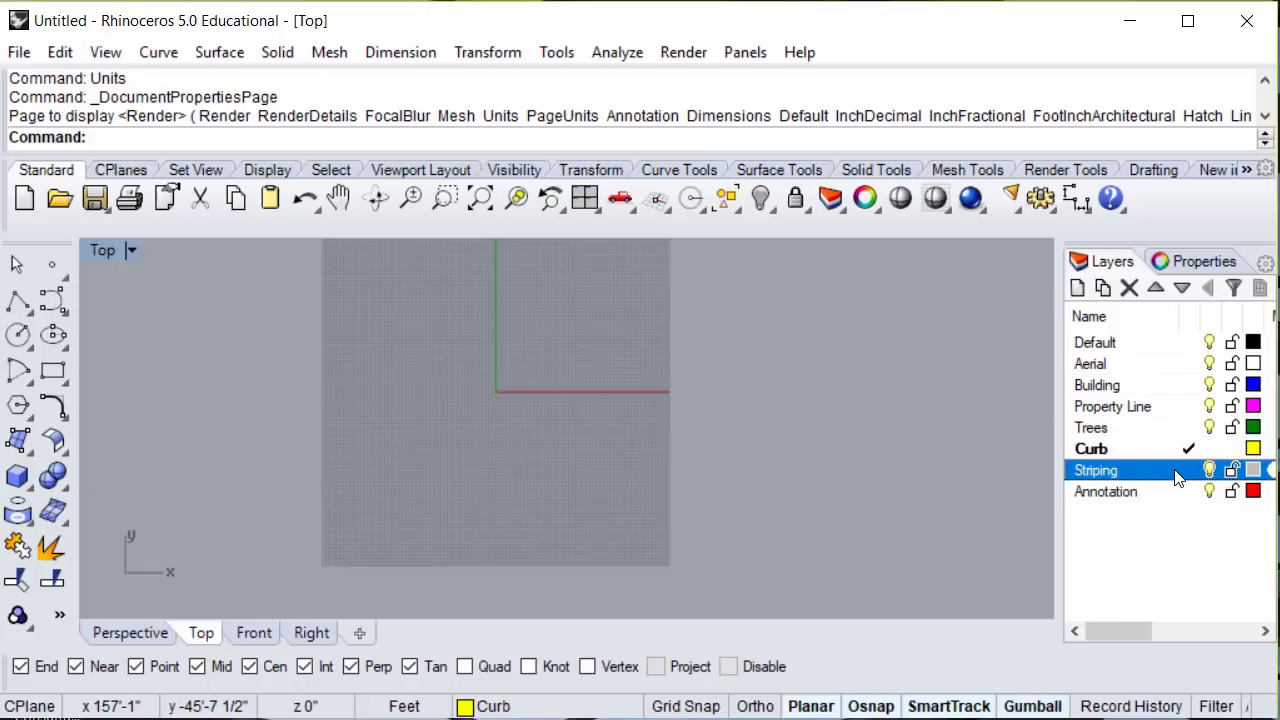
left_click(1176, 493)
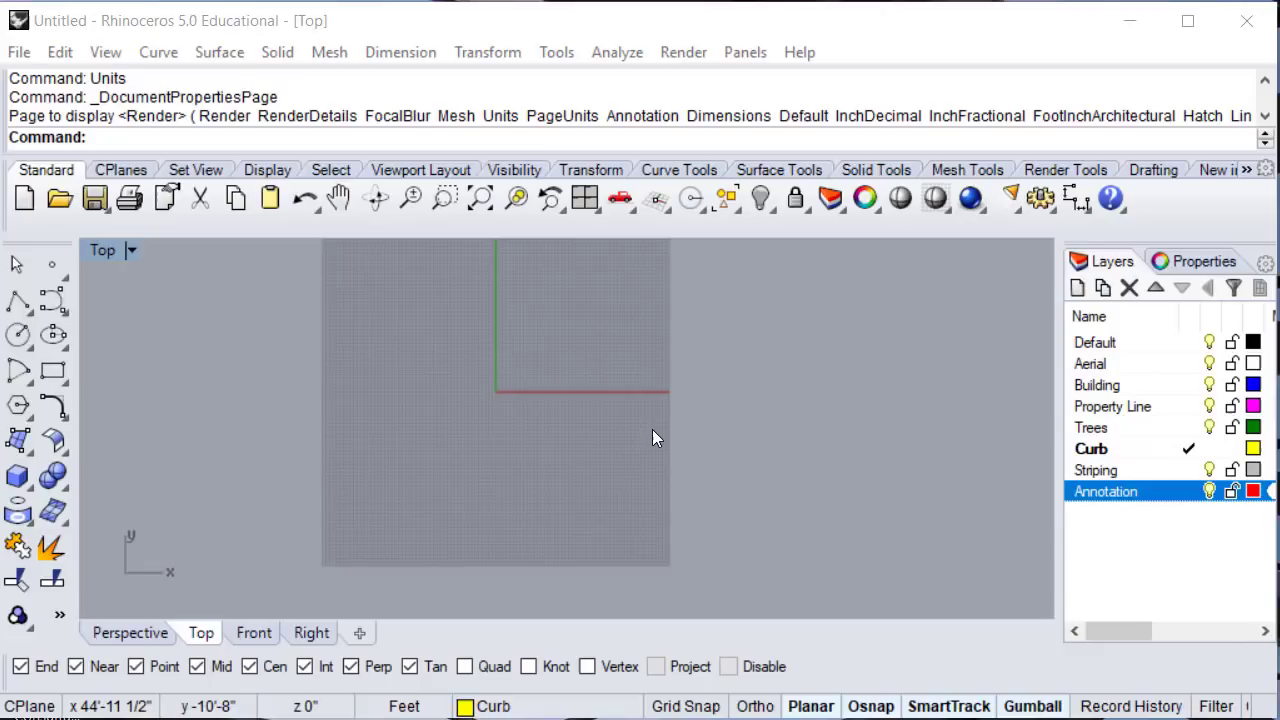
Start a PictureFrame of the RWC Aerial image, with its first corner near the origin and Ortho on.
left_click(256, 138)
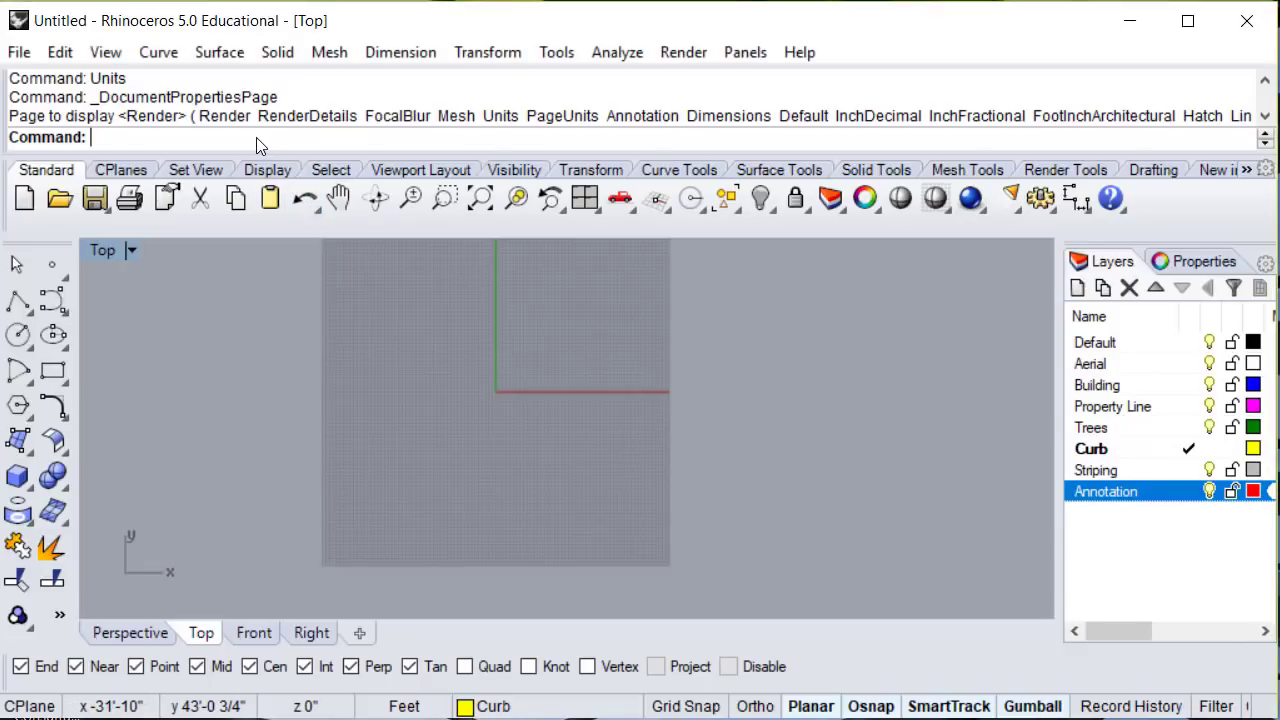
type("Picture")
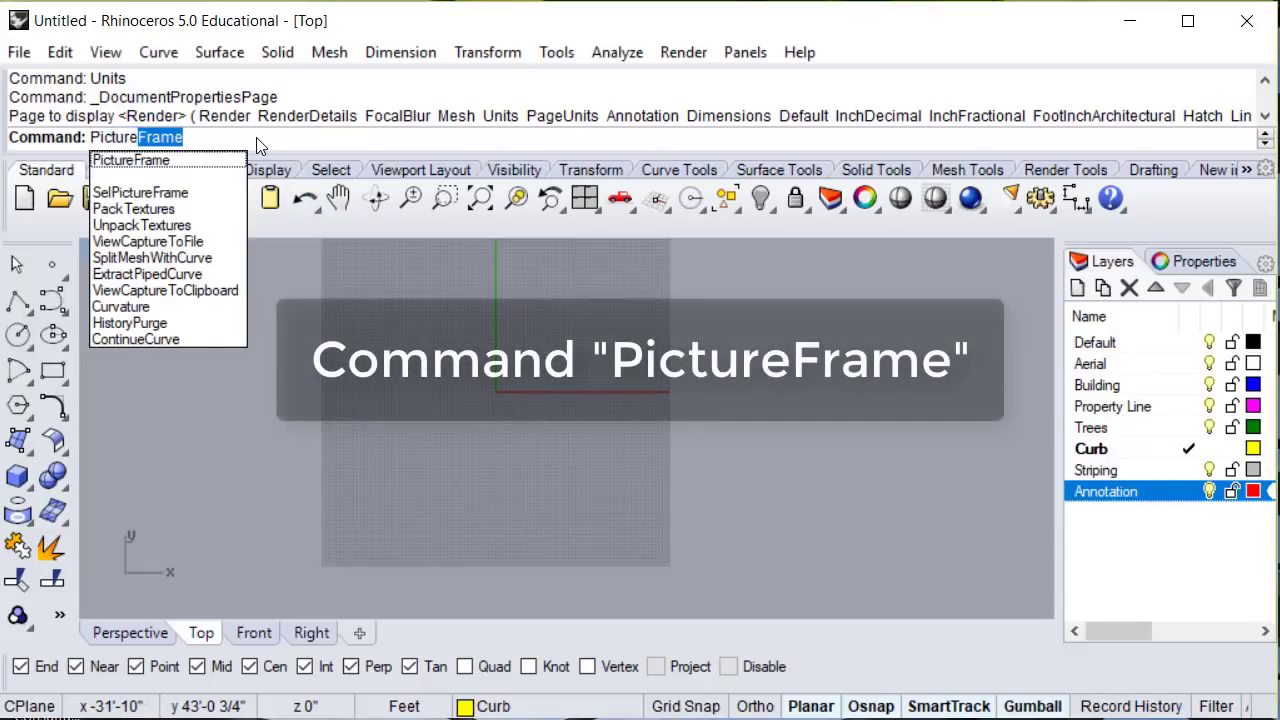
type("Frame")
key("Return")
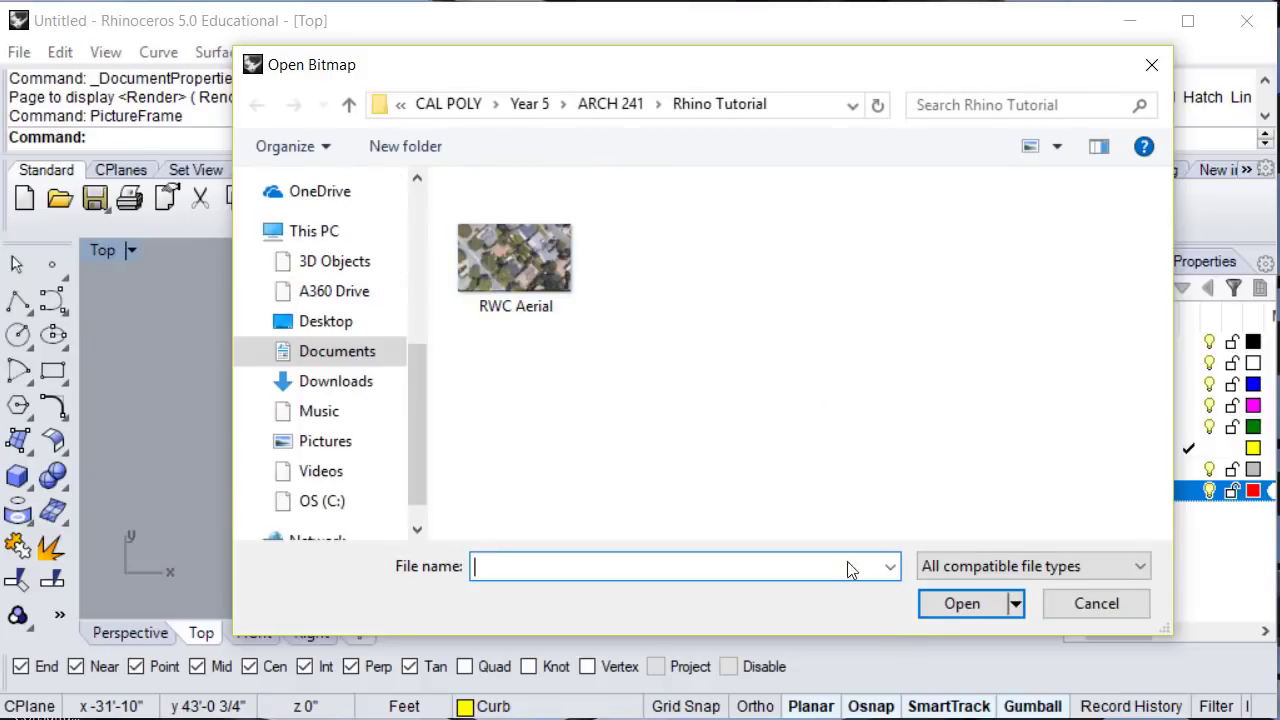
left_click(528, 214)
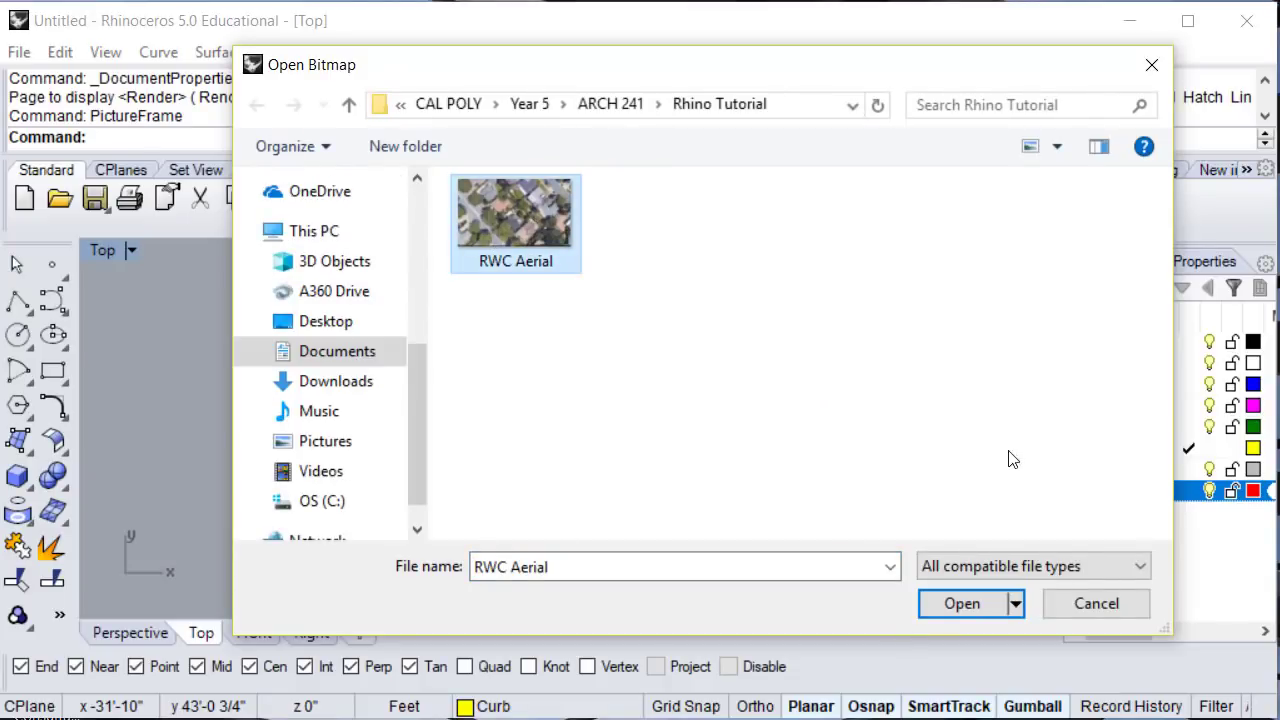
left_click(962, 603)
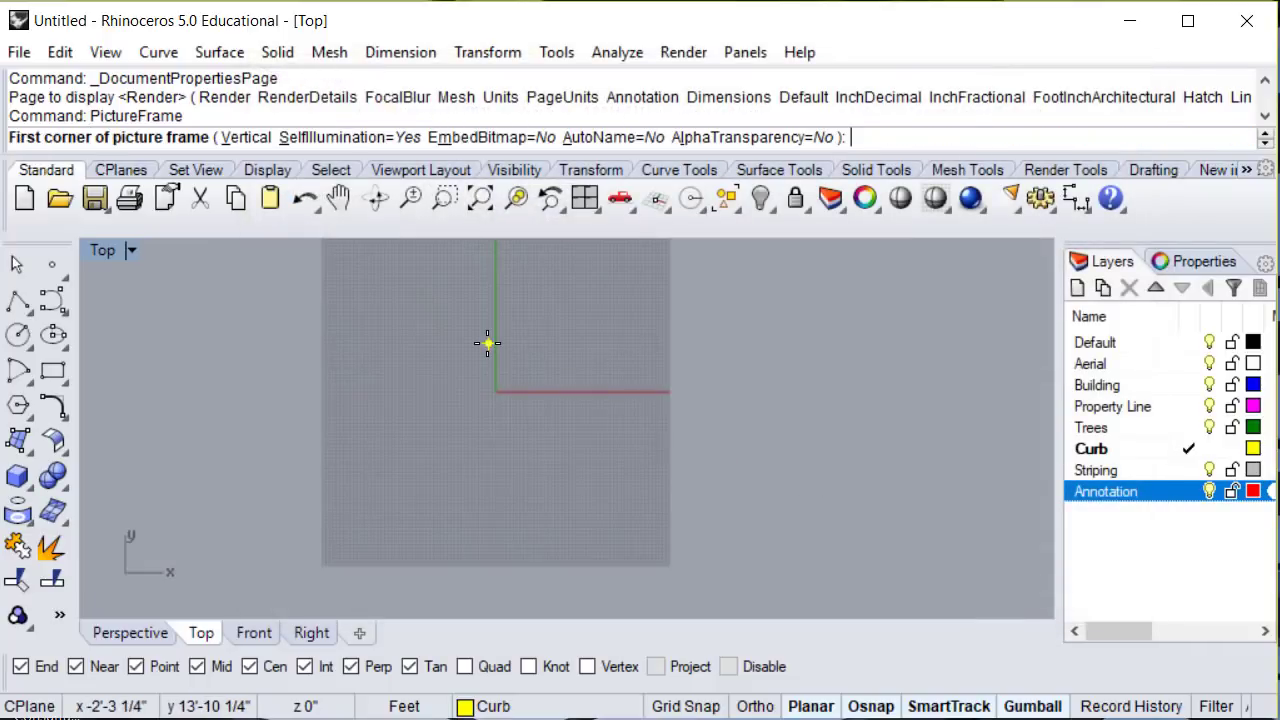
left_click(483, 400)
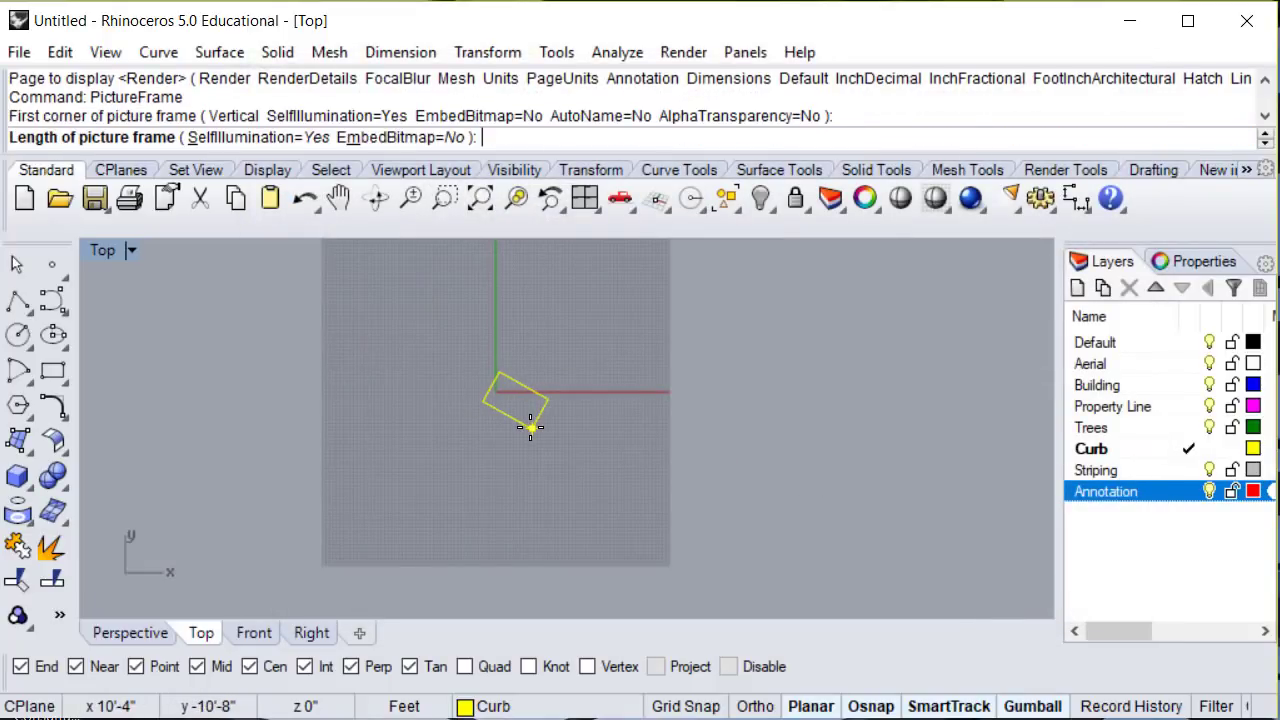
key("F8")
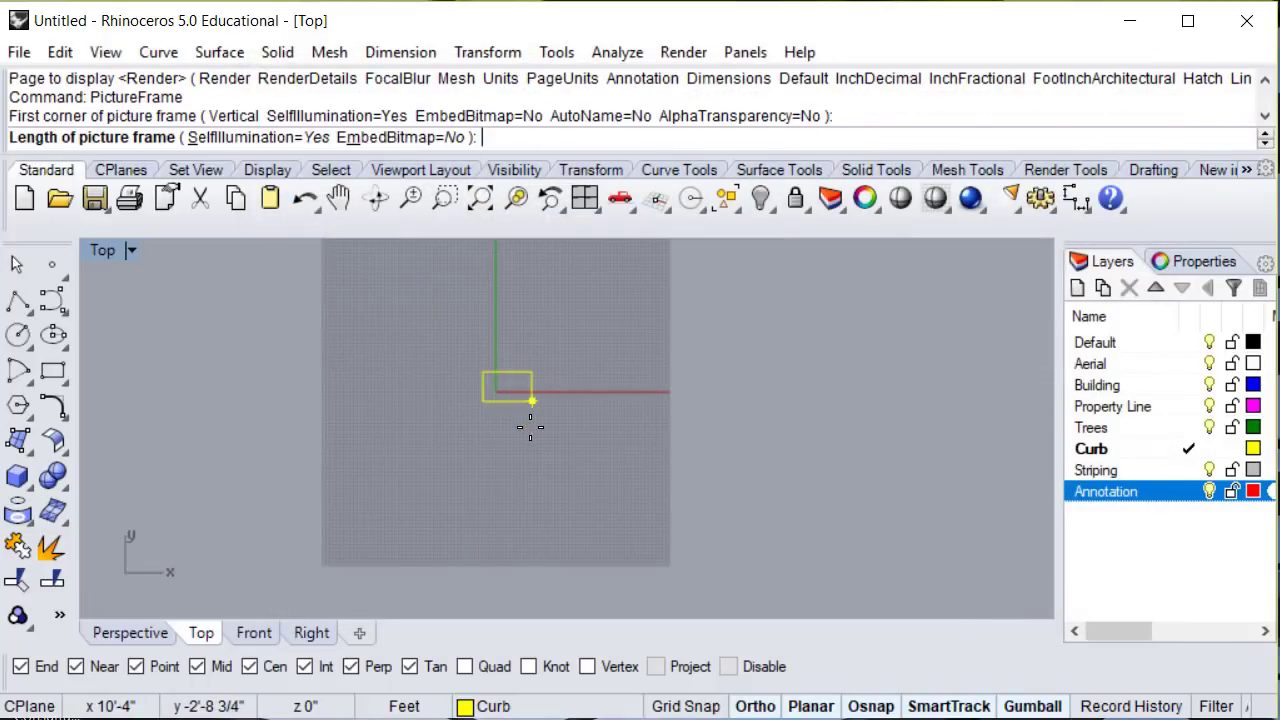
Set the picture frame's length to finish placing the aerial image.
left_click(691, 402)
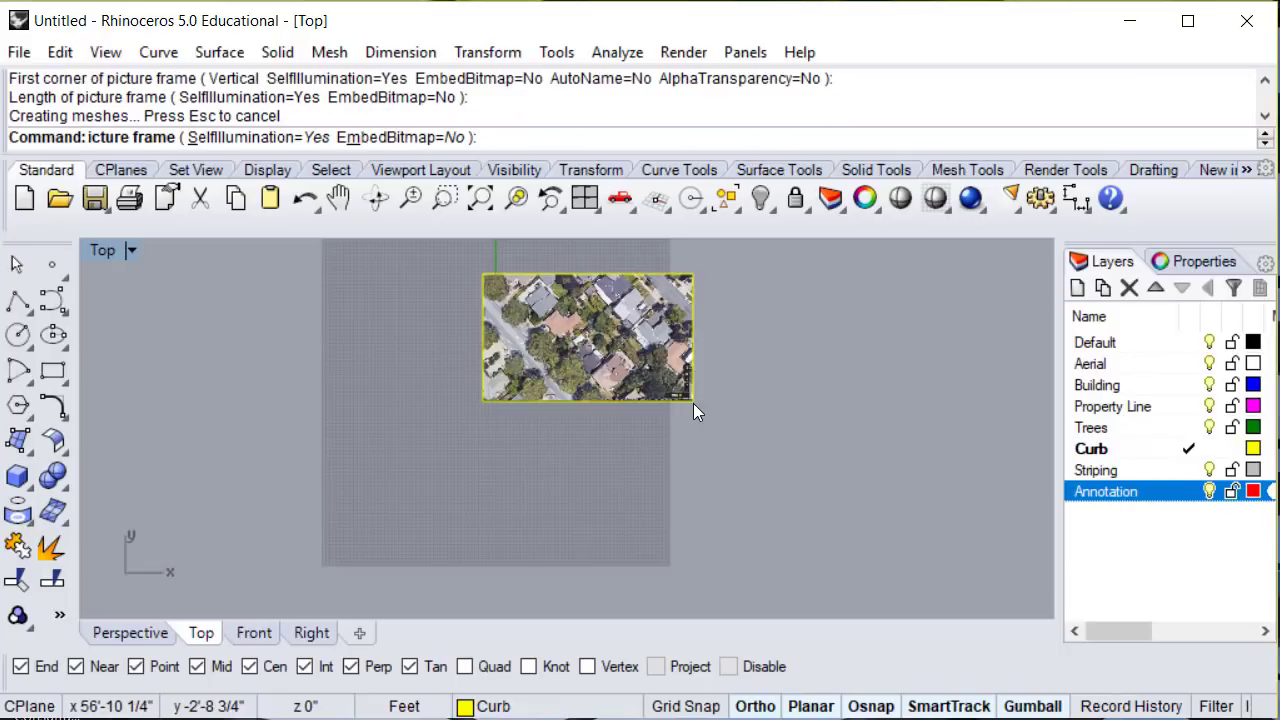
scroll(689, 370, "up", 5)
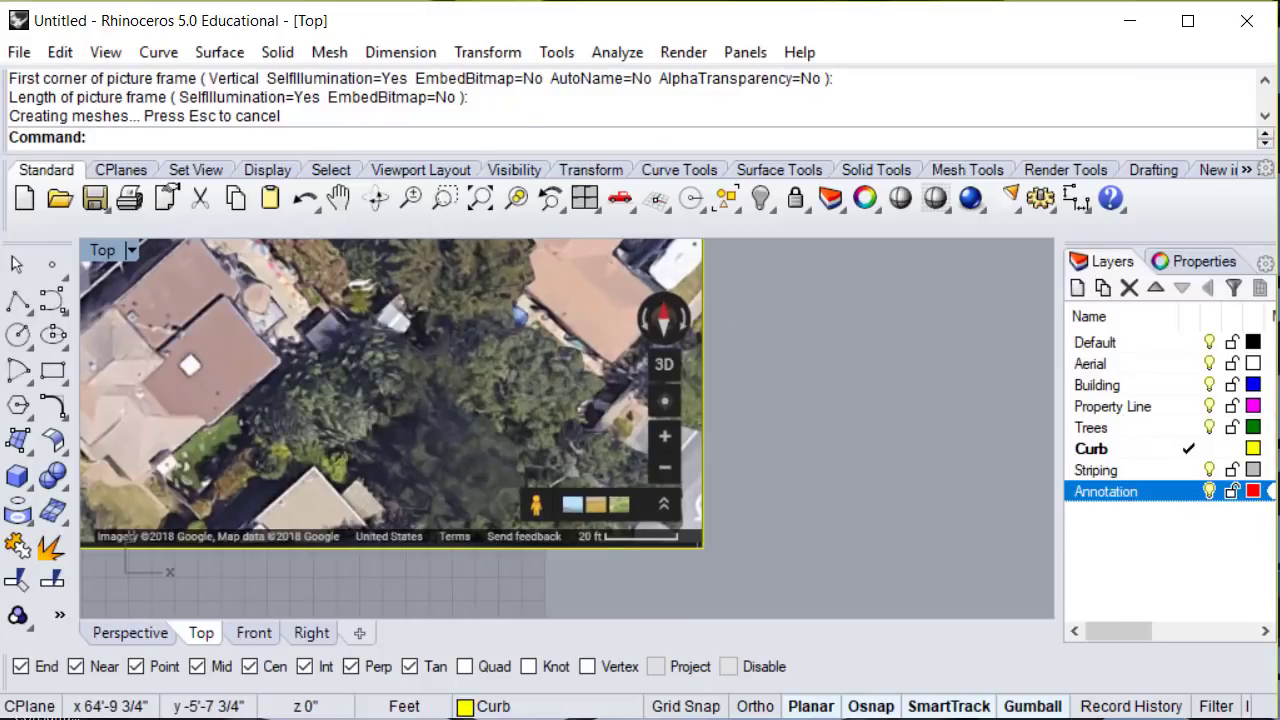
scroll(831, 574, "down", 5)
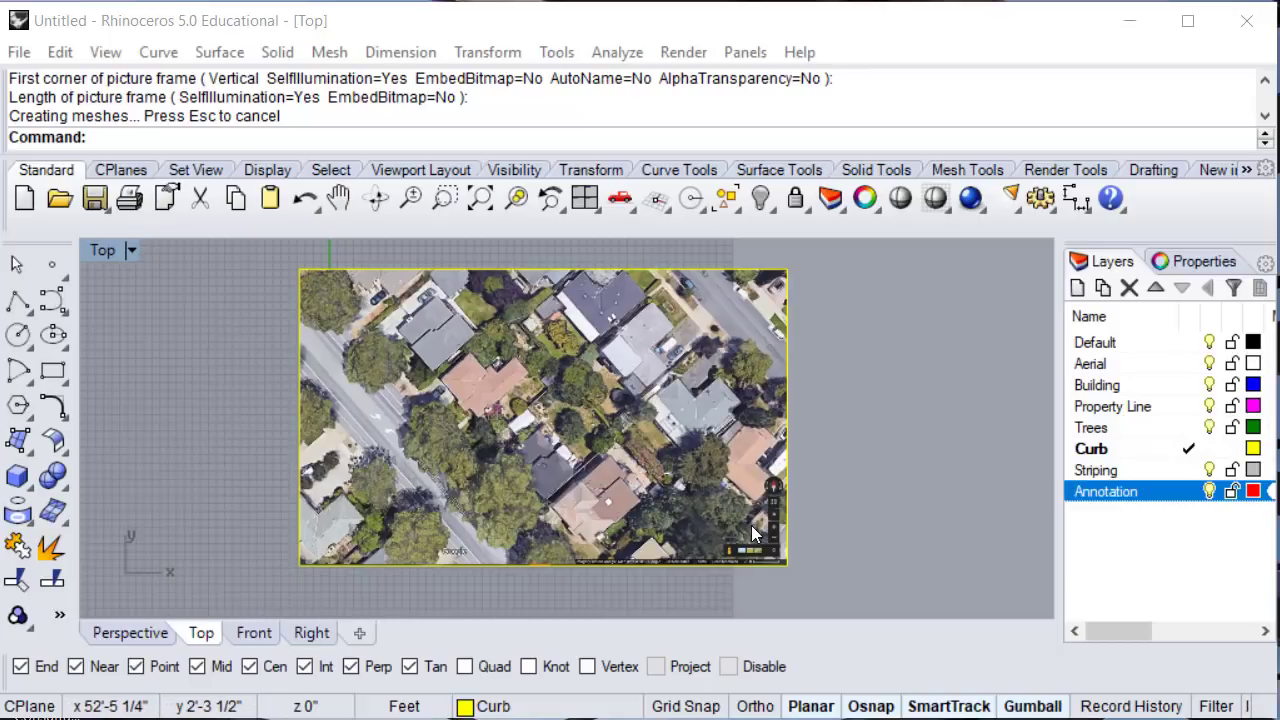
scroll(772, 570, "up", 6)
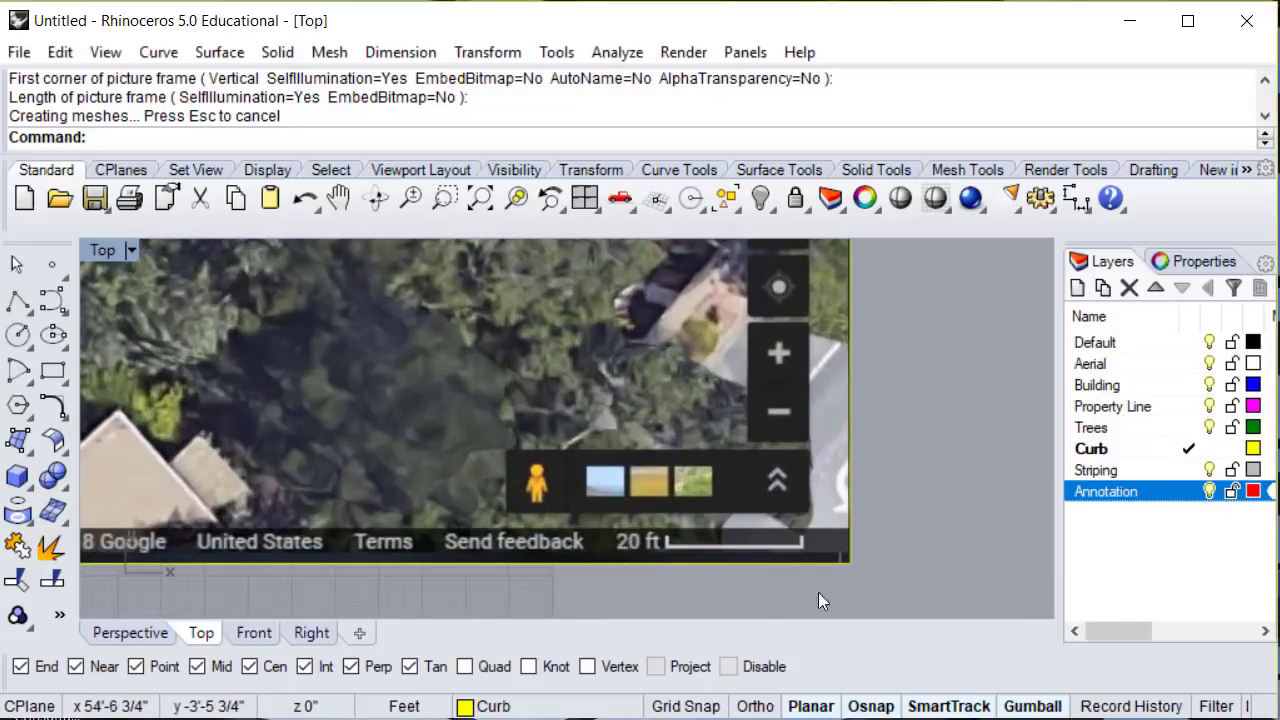
scroll(737, 553, "up", 2)
scroll(737, 553, "up", 1)
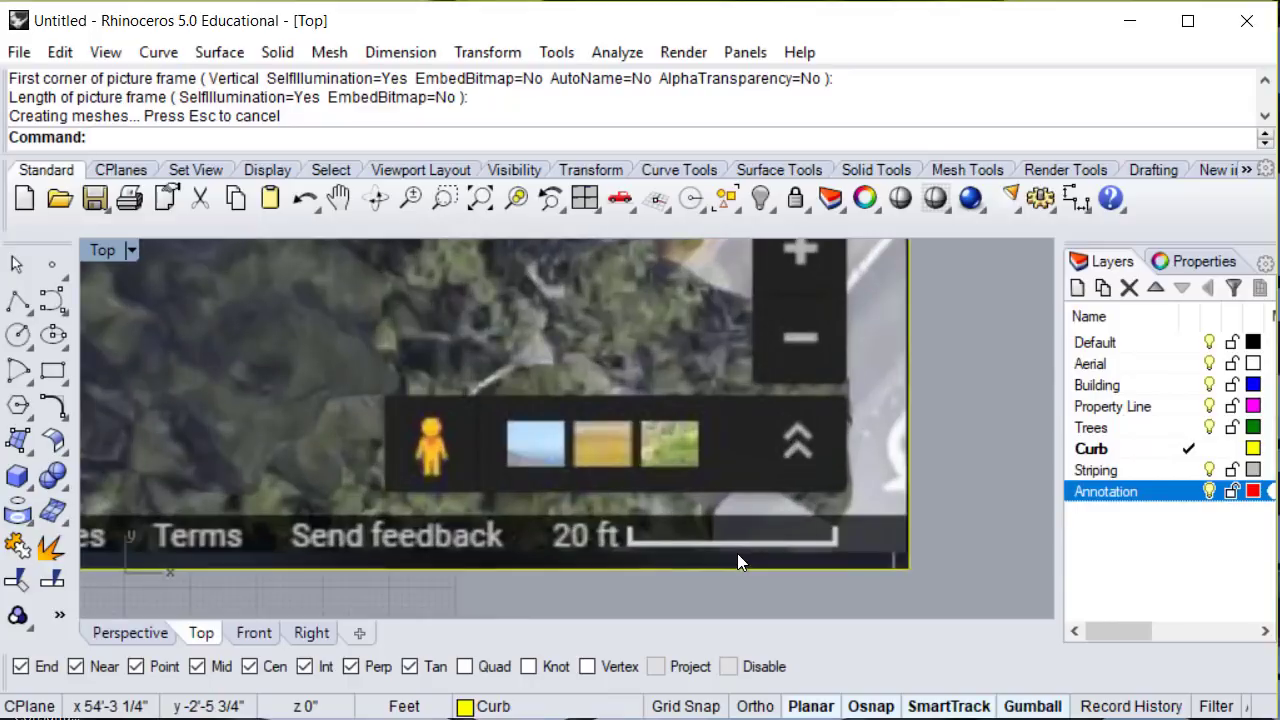
Scale the aerial picture frame so its map scale bar measures 20 feet.
type("Scale")
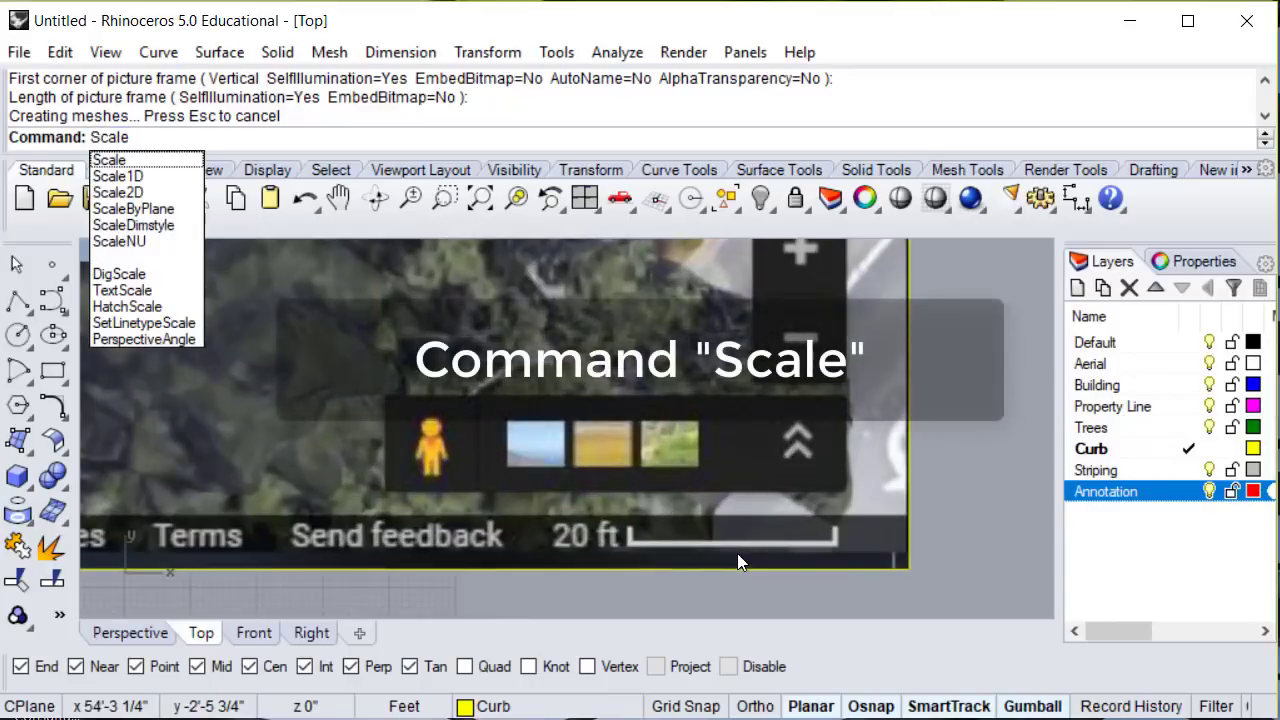
key("Return")
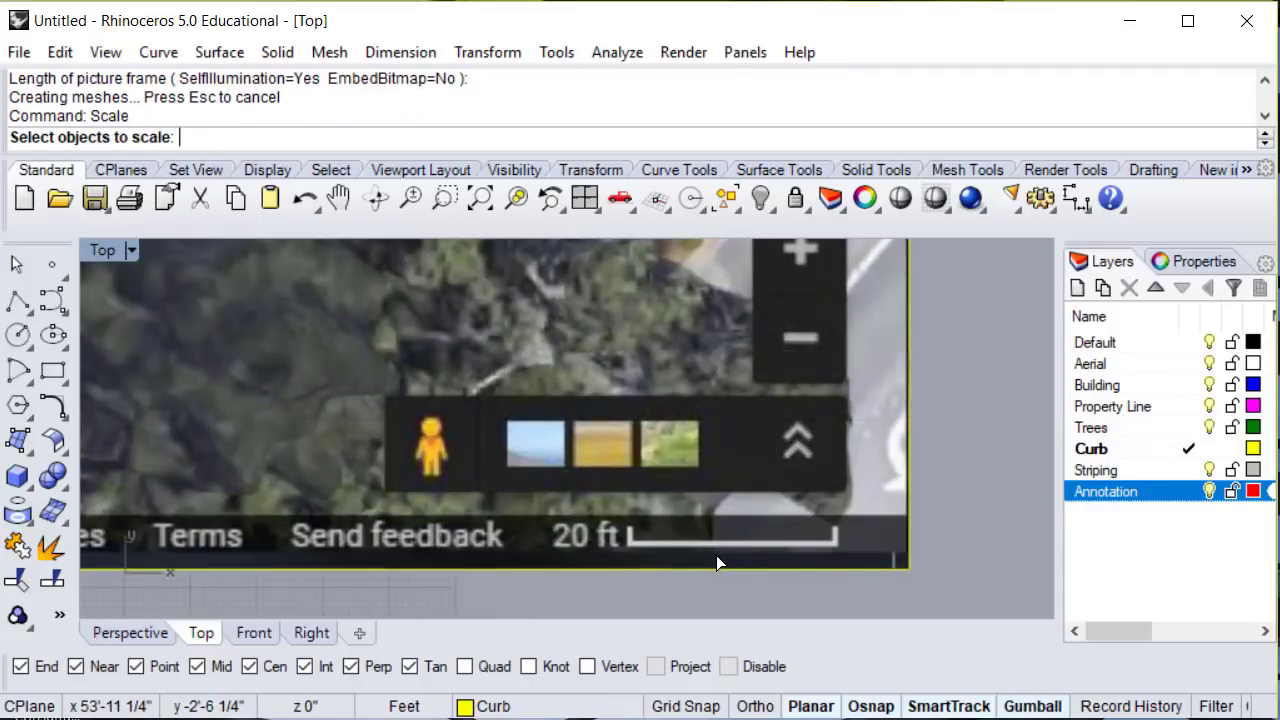
scroll(716, 555, "up", 1)
left_click(858, 323)
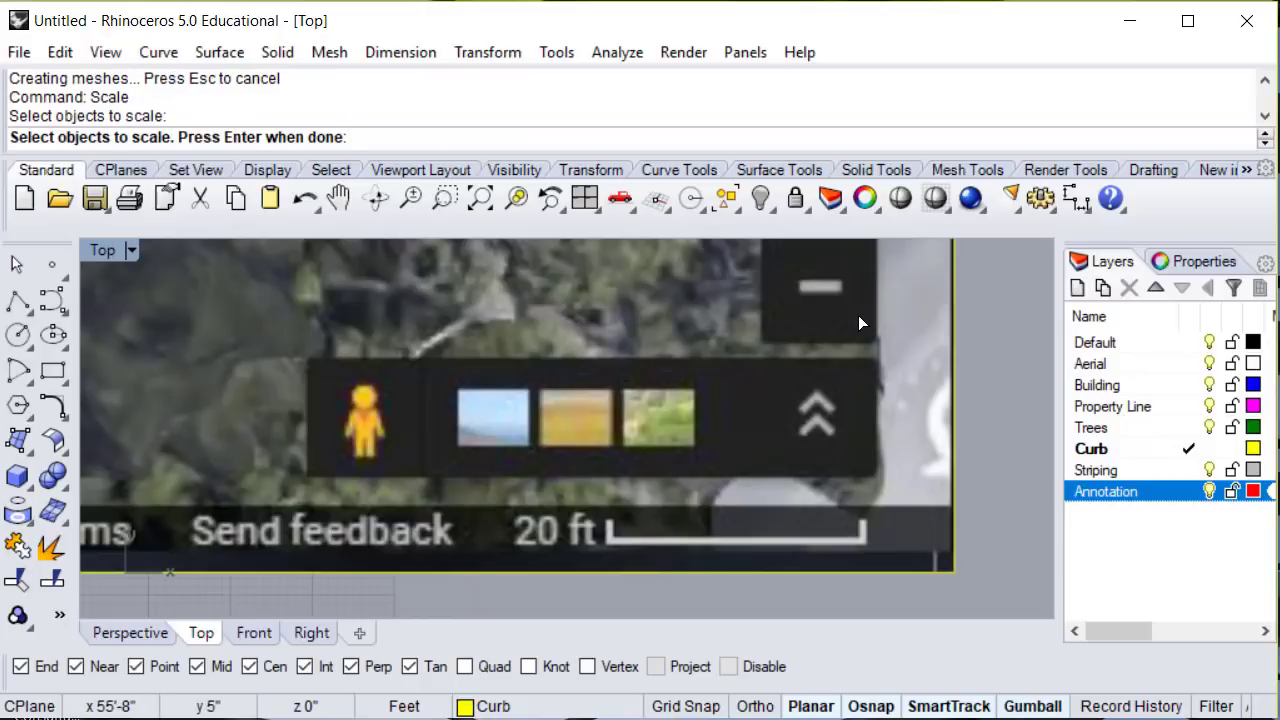
key("Return")
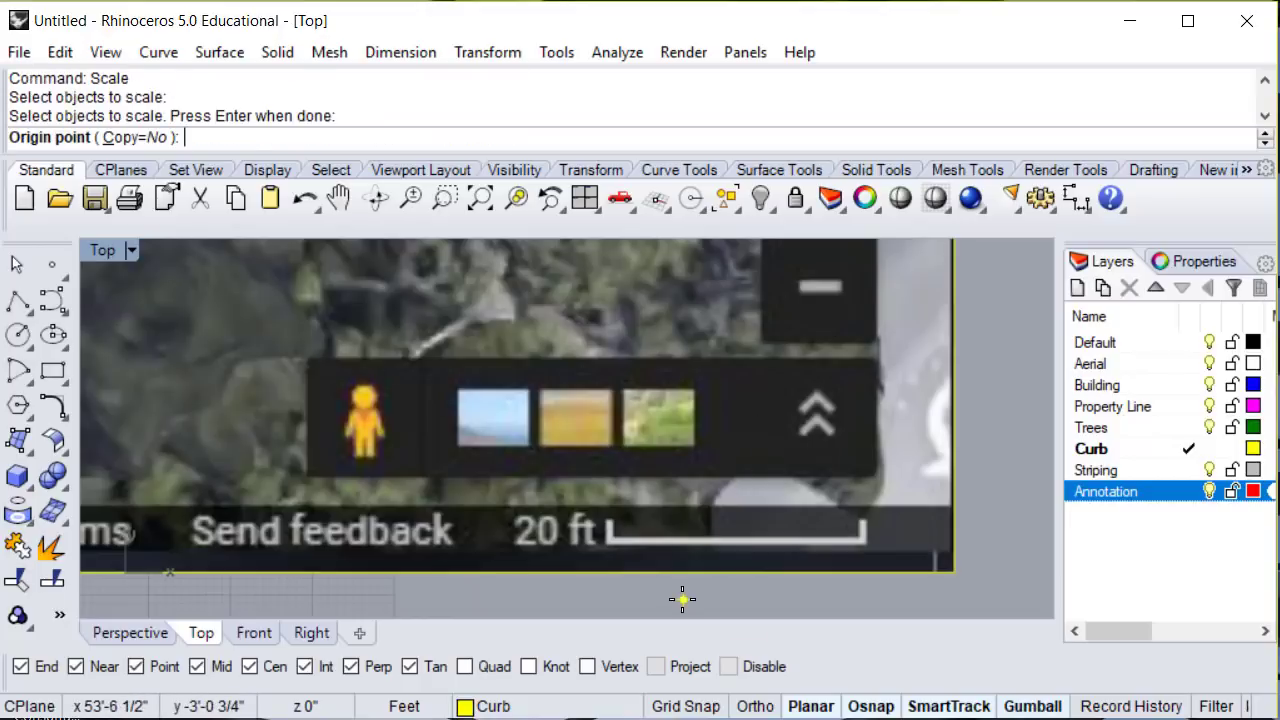
scroll(680, 569, "up", 2)
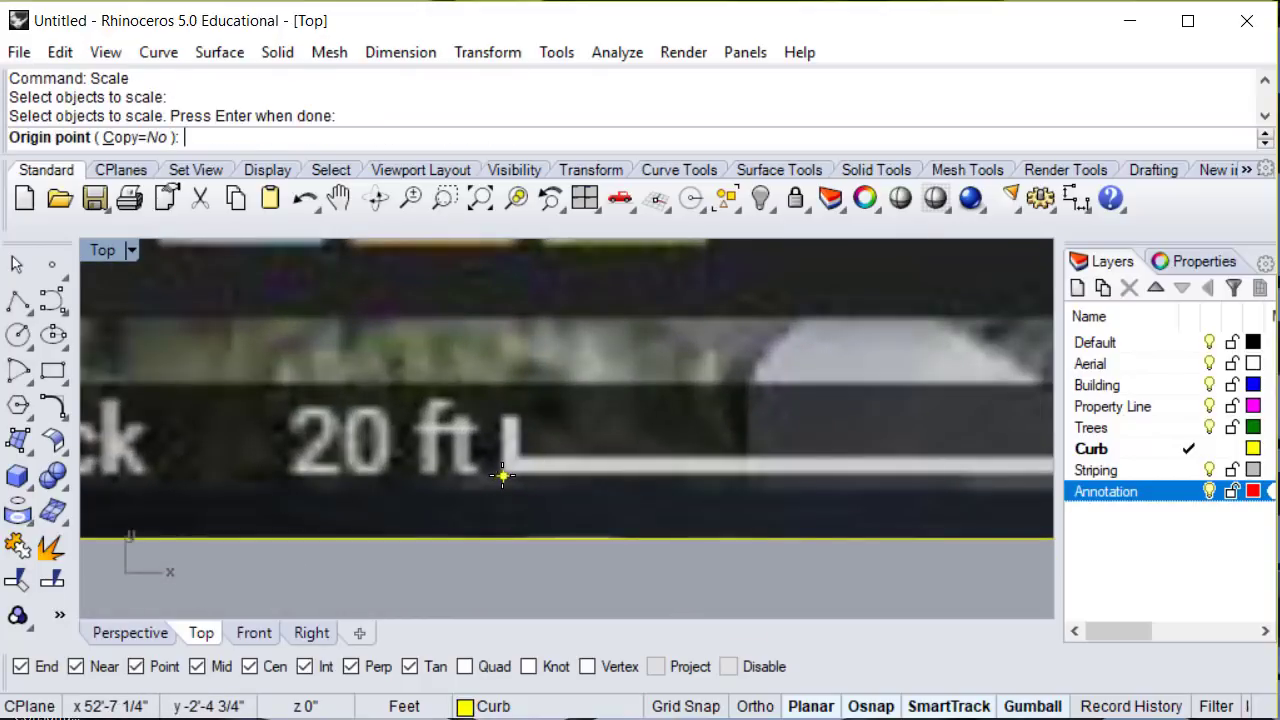
left_click(502, 473)
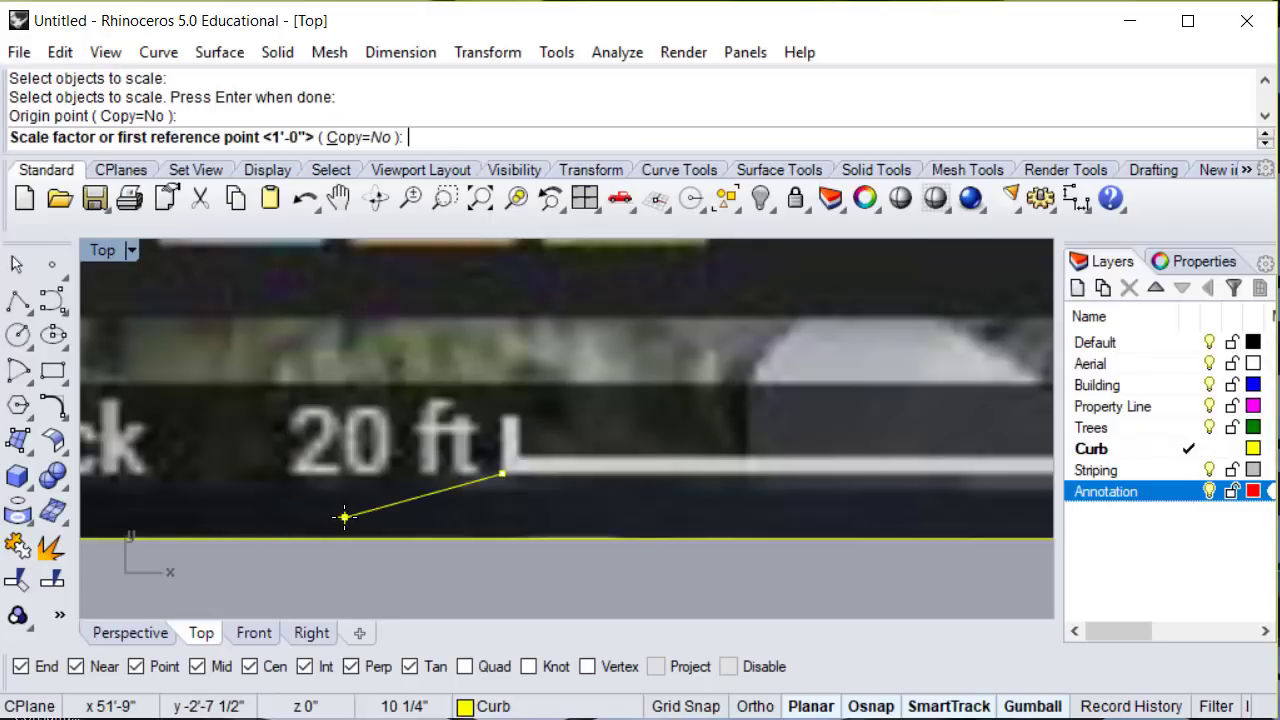
scroll(343, 517, "down", 2)
scroll(750, 493, "up", 2)
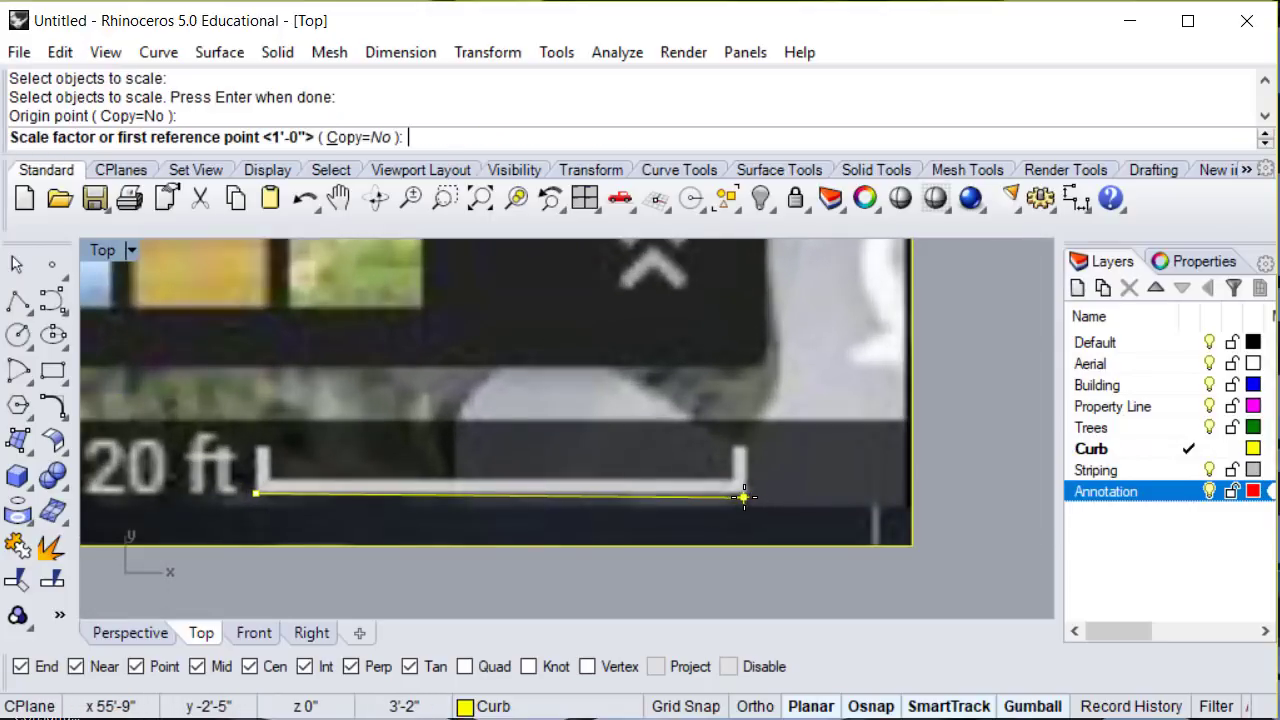
key("F8")
left_click(747, 494)
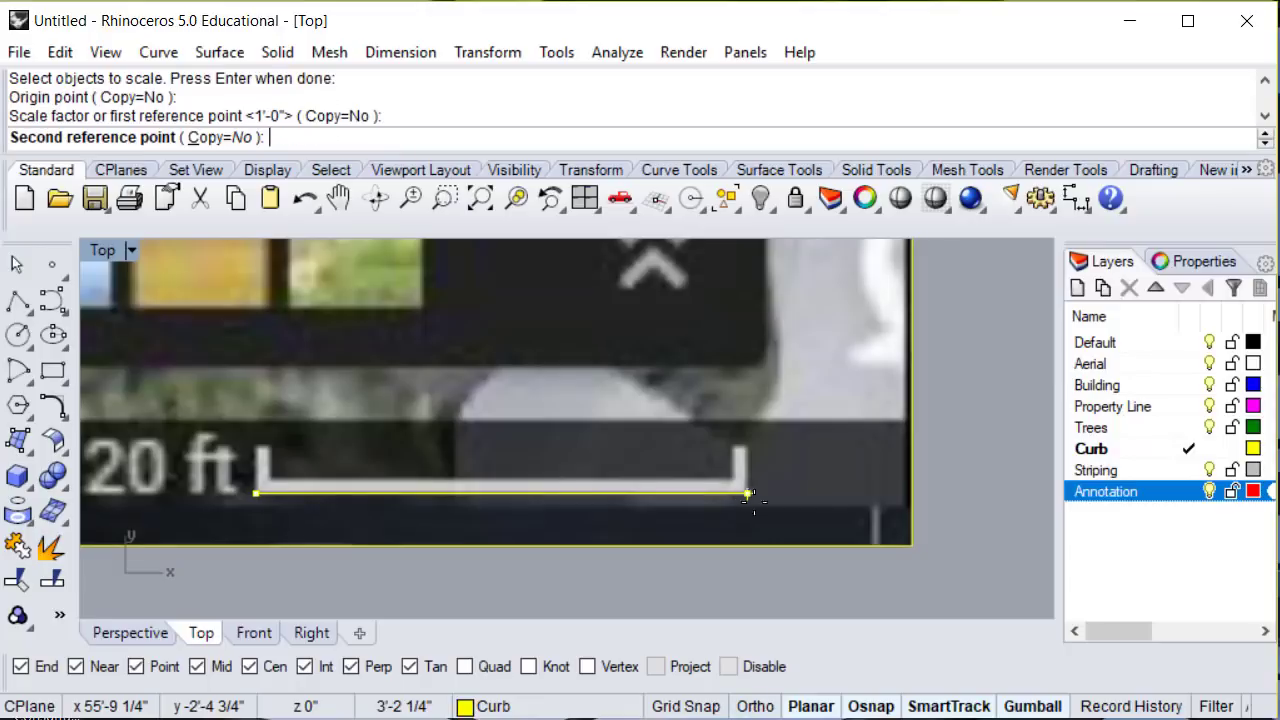
key("F8")
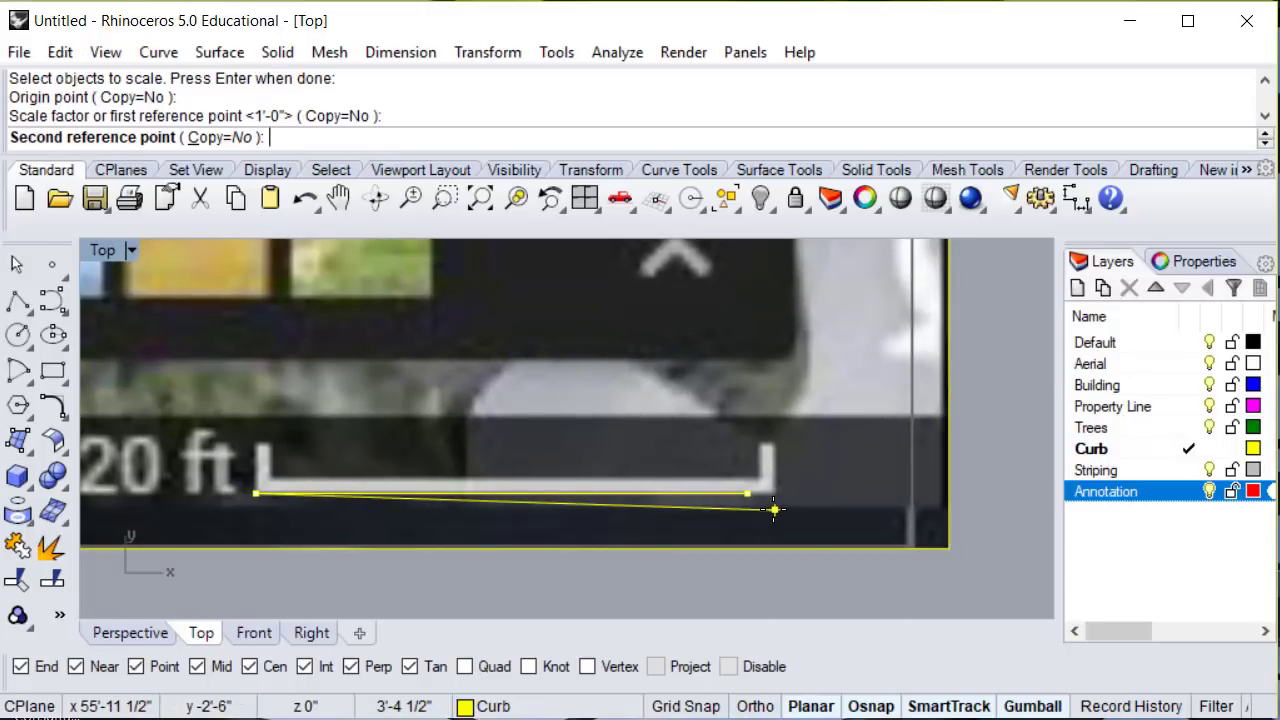
key("Return")
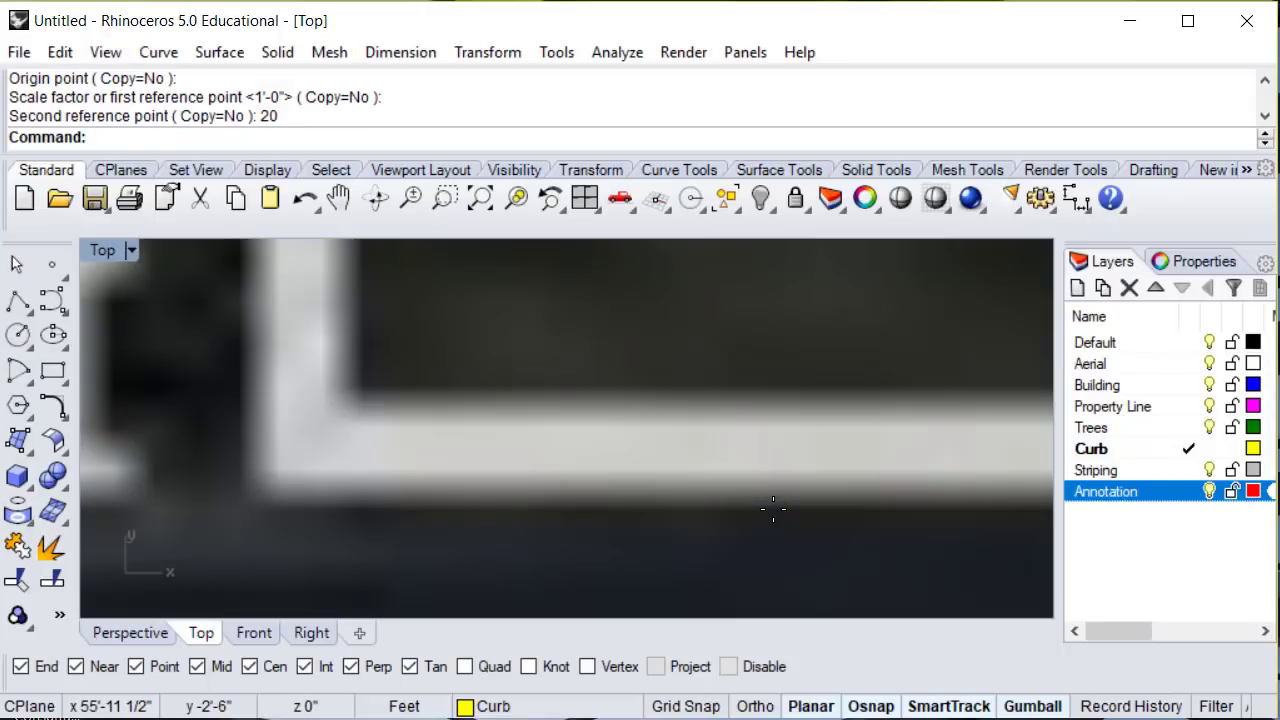
Measure the 20 ft scale bar end to end with Distance, reading 19'-10".
scroll(771, 512, "down", 15)
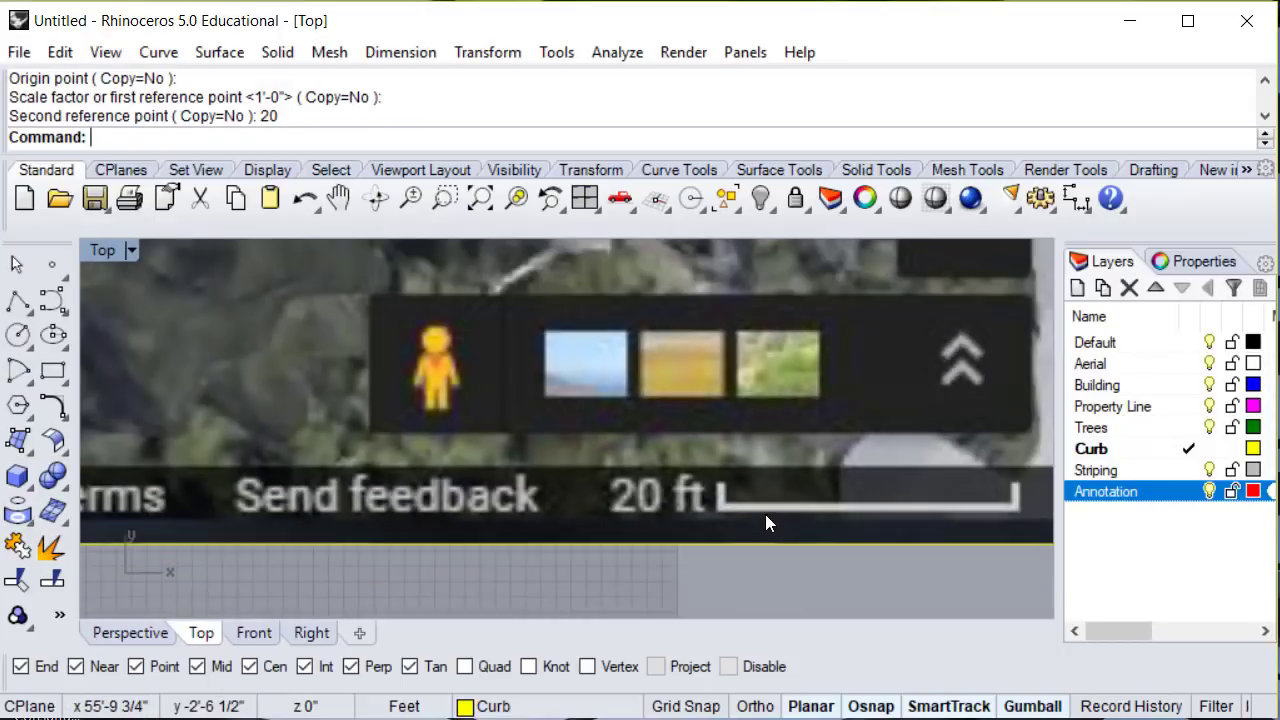
scroll(765, 514, "down", 2)
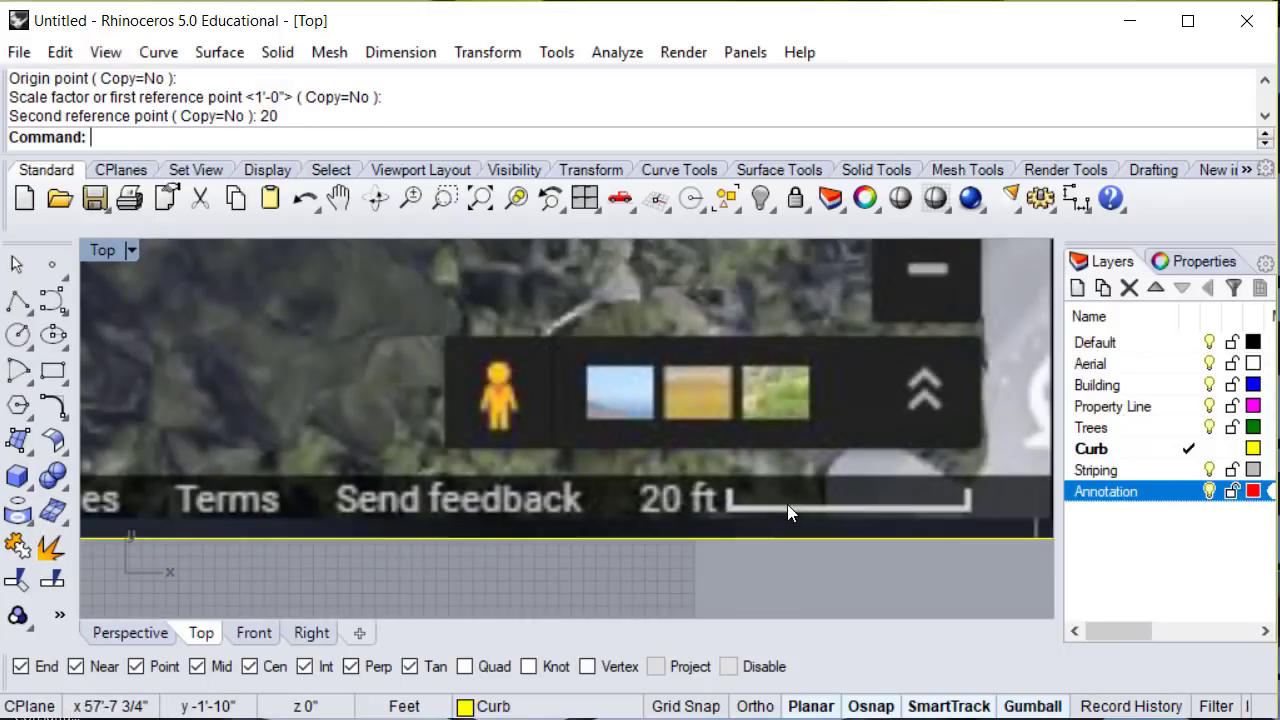
type("Distance")
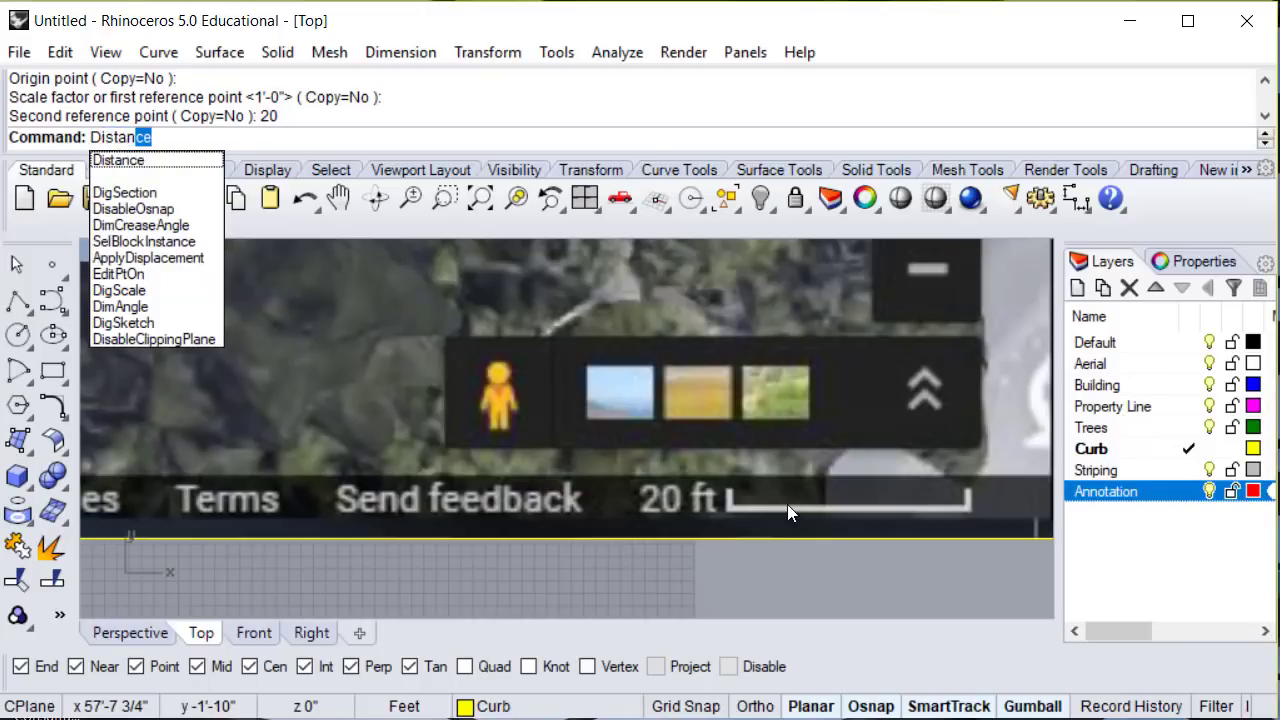
key("Return")
scroll(943, 505, "up", 2)
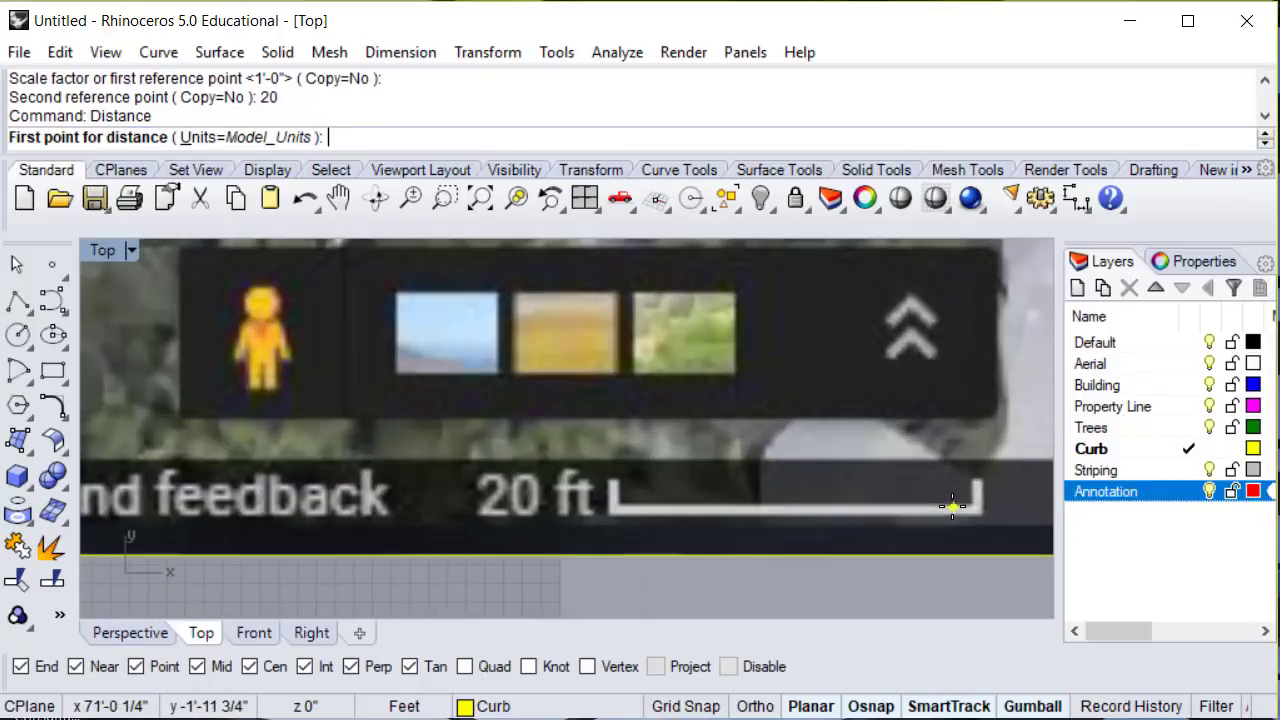
left_click(608, 516)
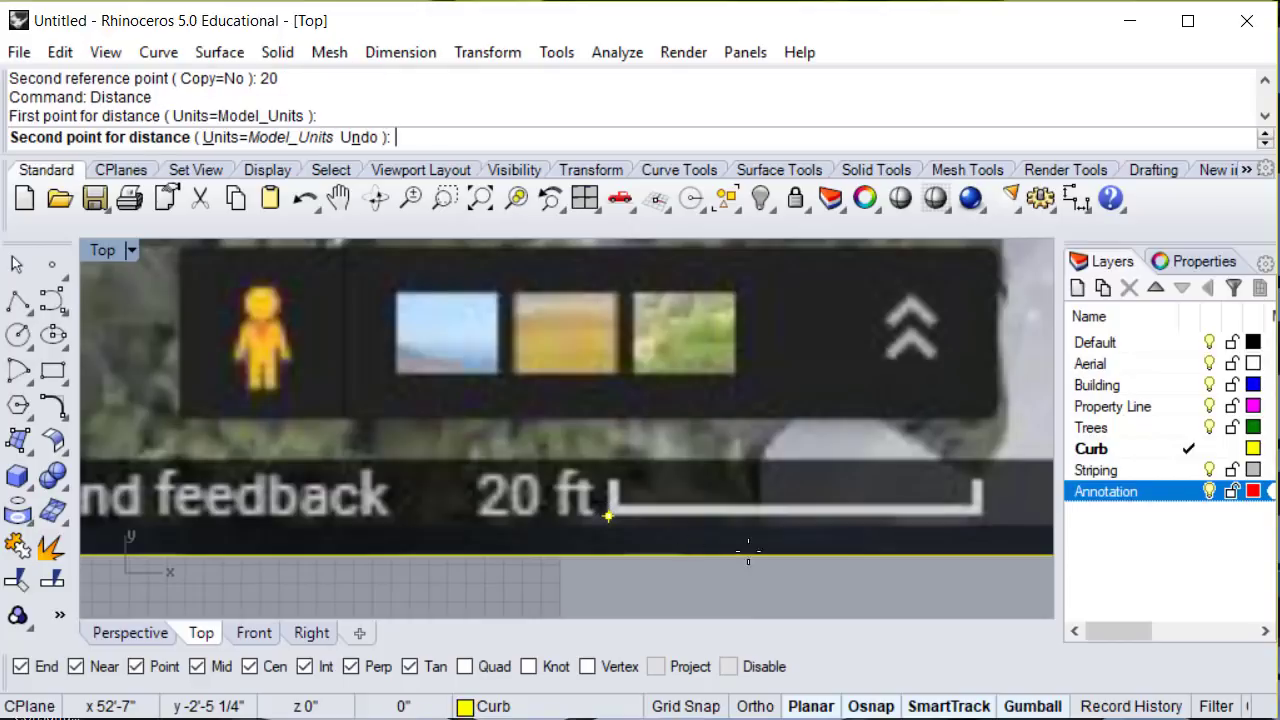
left_click(977, 519)
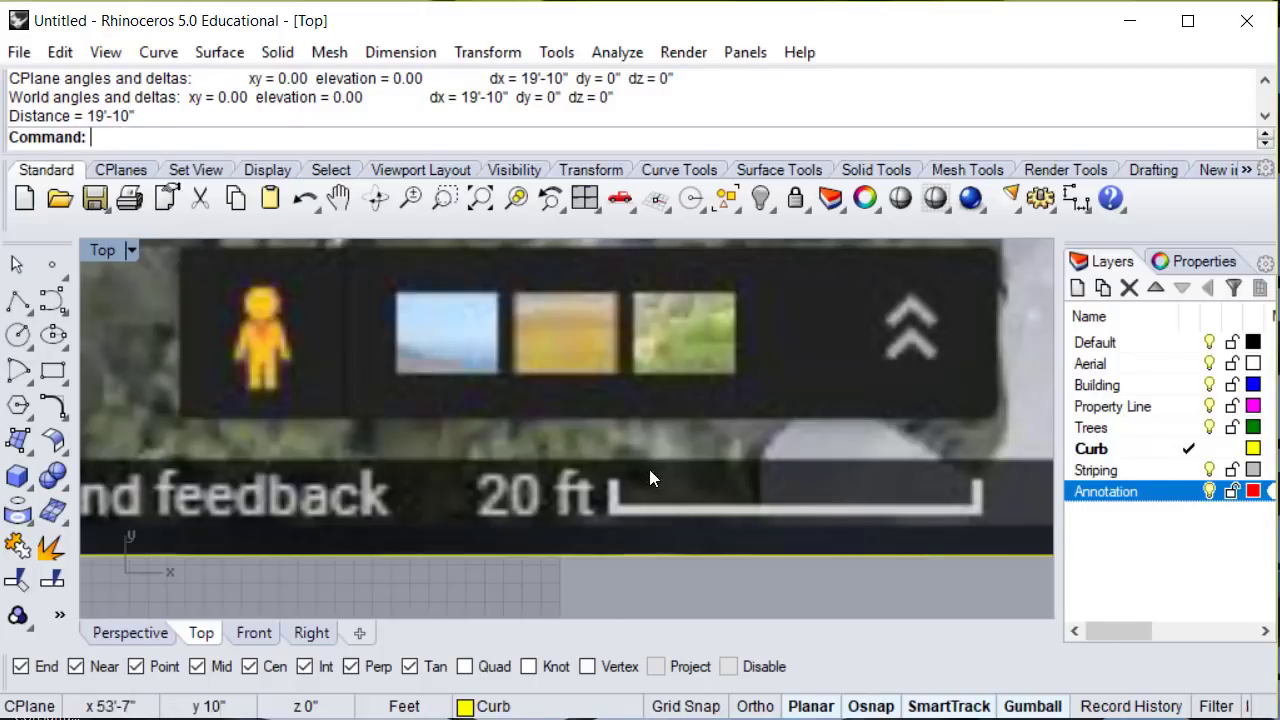
scroll(825, 478, "down", 5)
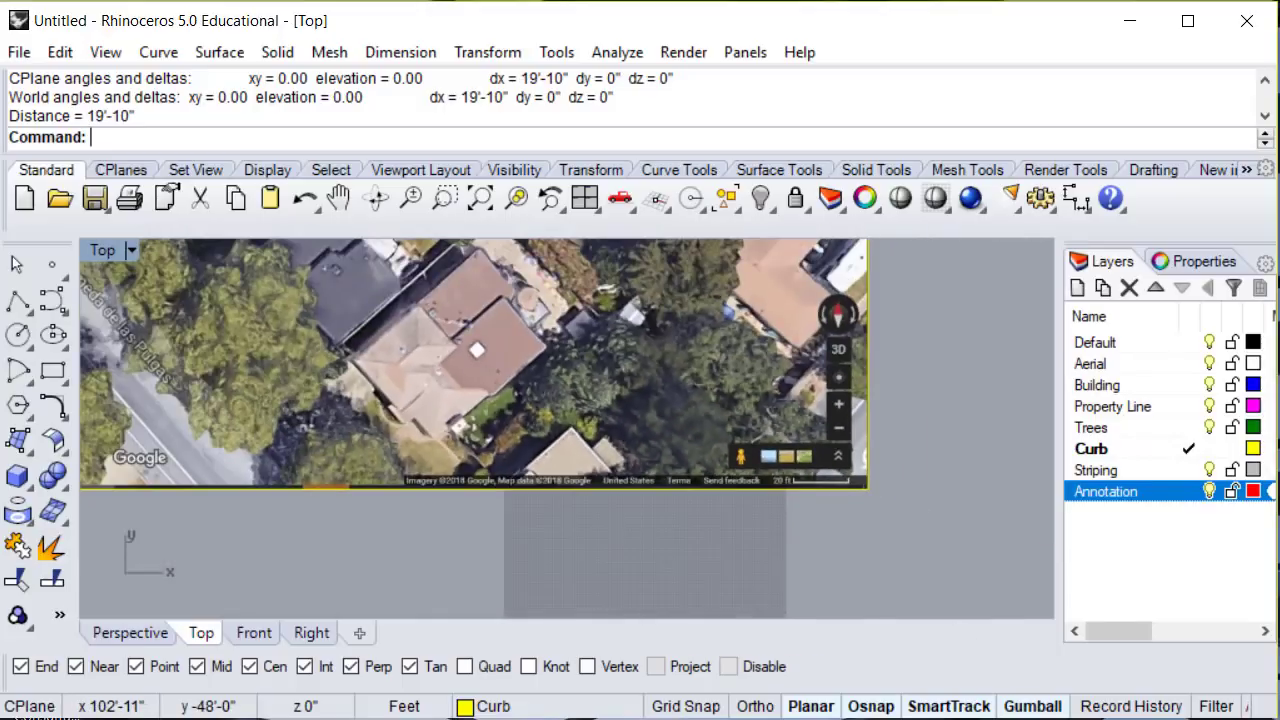
Move the aerial image onto the Aerial layer and lock that layer.
scroll(866, 400, "down", 3)
left_click(791, 363)
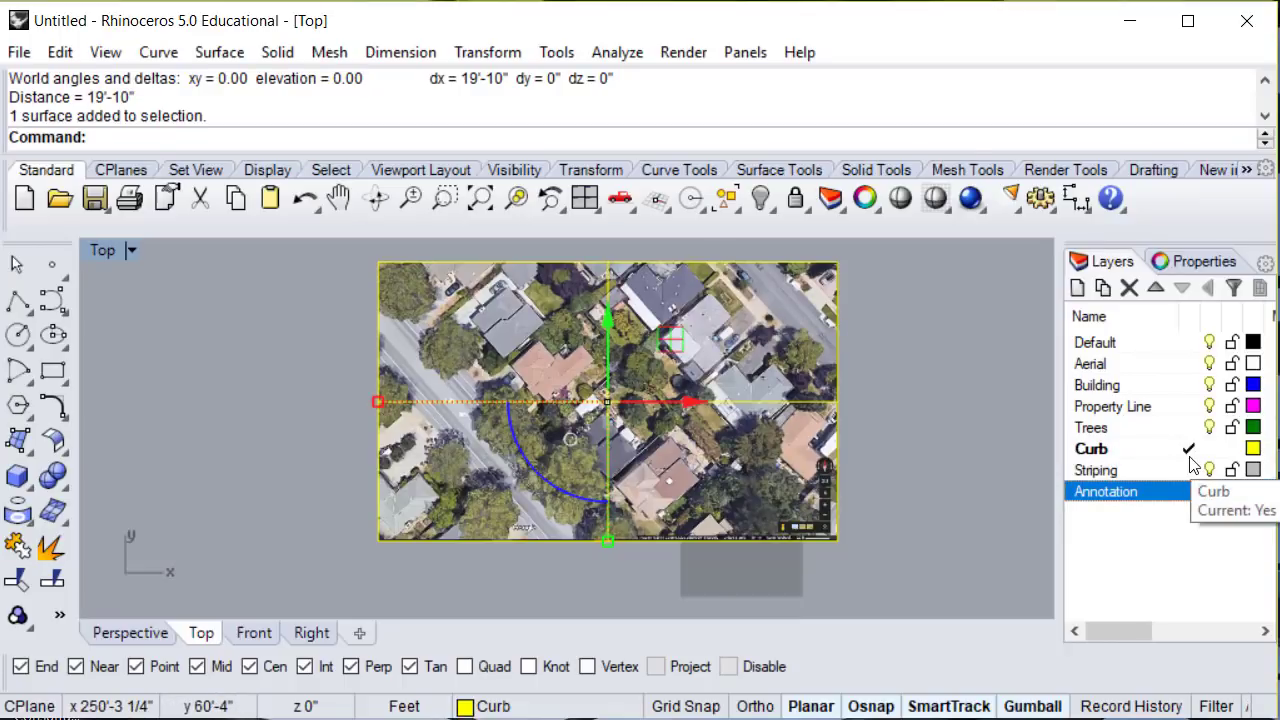
left_click(1174, 366)
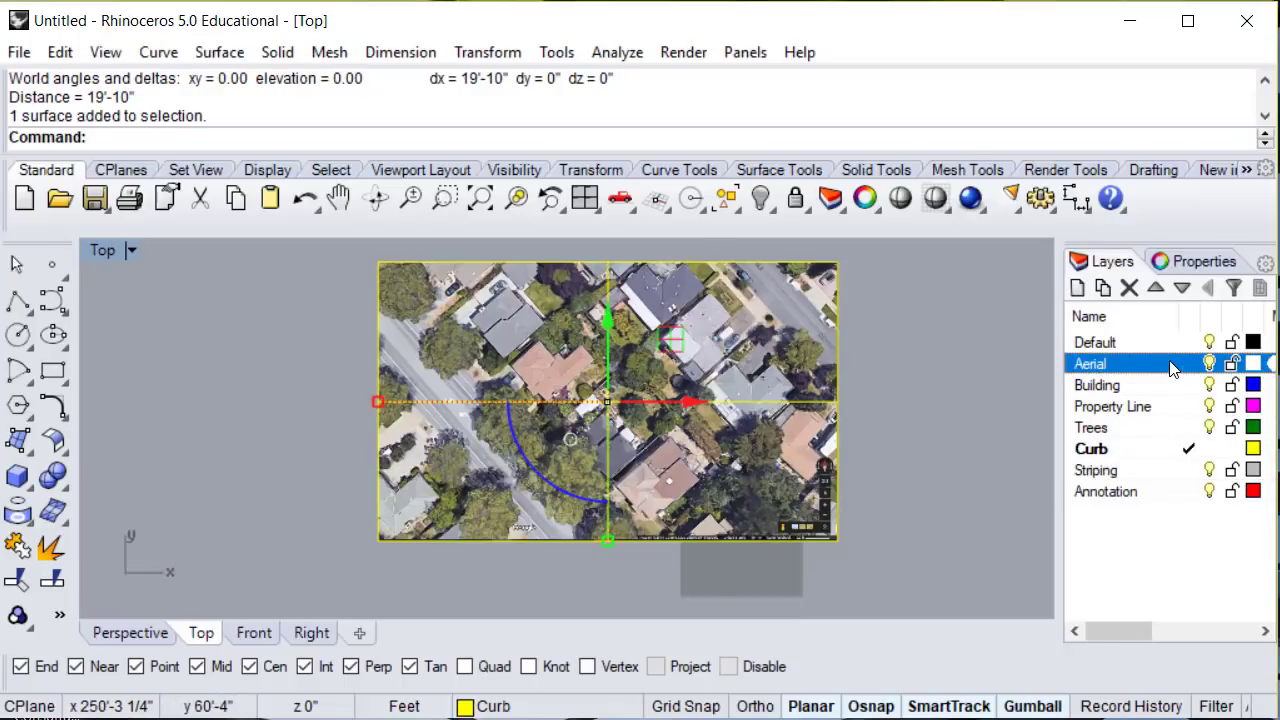
right_click(1174, 369)
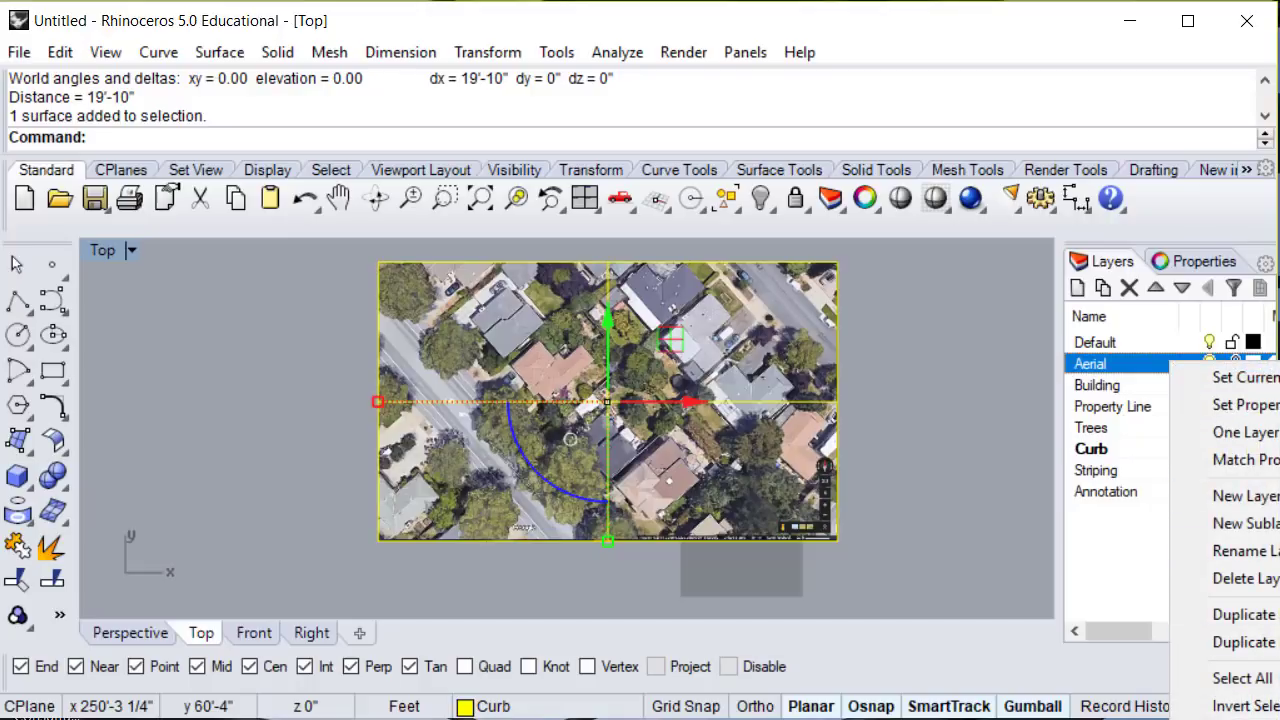
left_click(1240, 716)
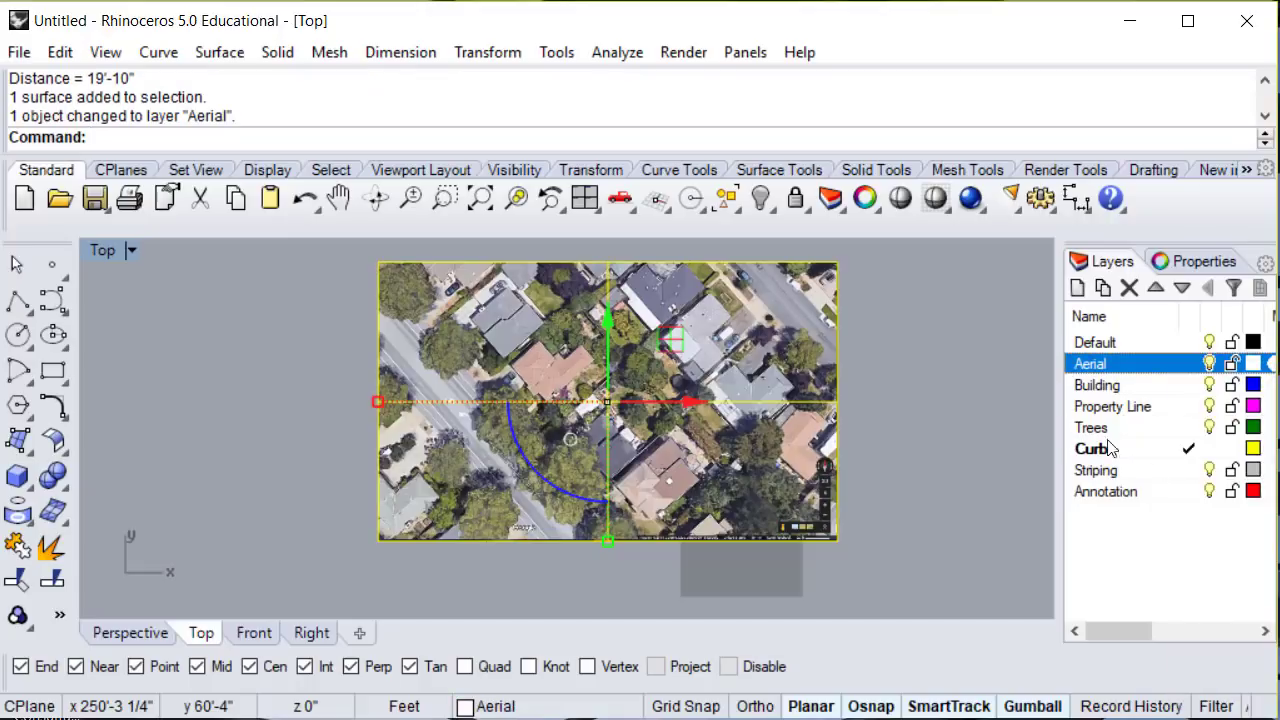
left_click(908, 347)
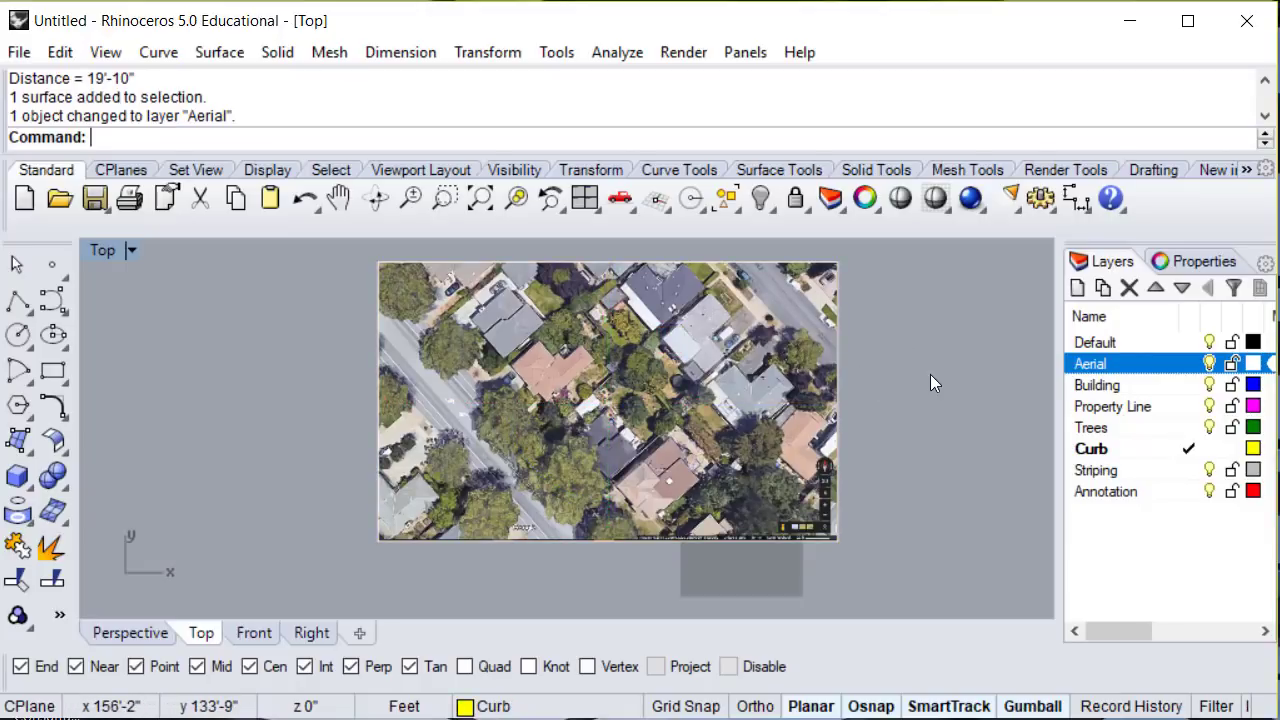
left_click(1231, 366)
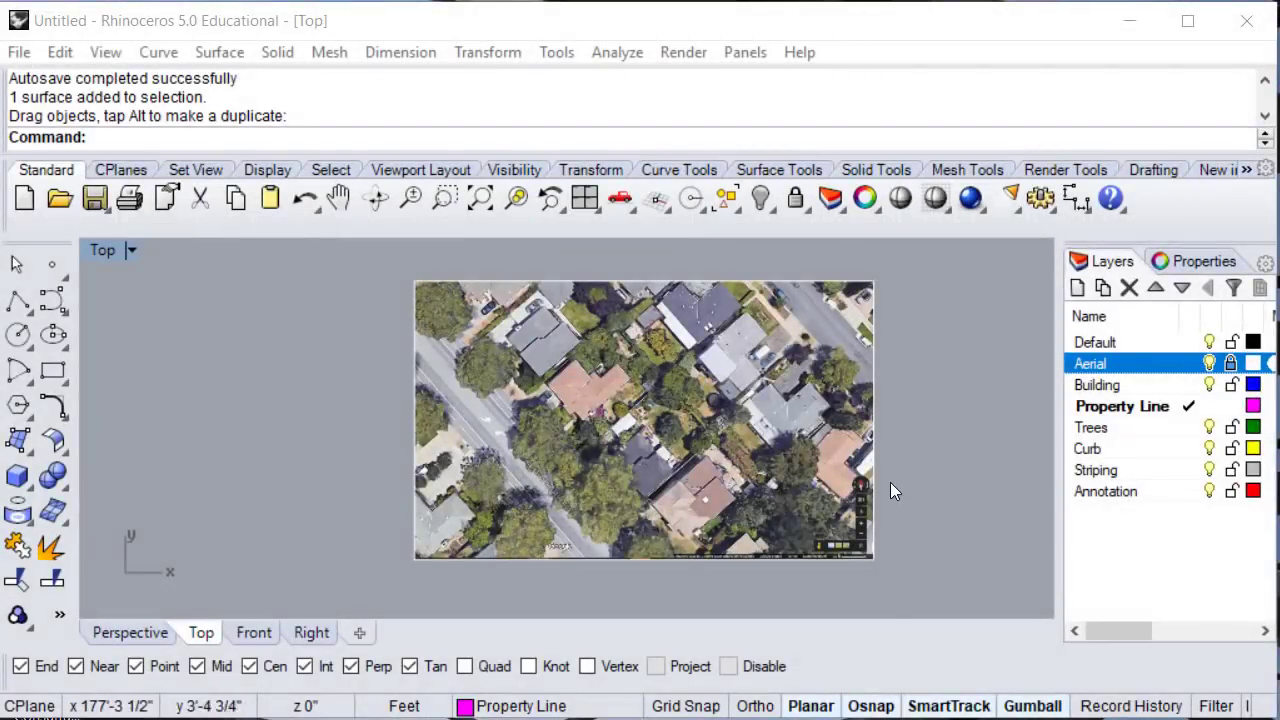
Draw a two-point polyline from the lot's top corner to a rear point on the right-hand boundary.
scroll(876, 491, "up", 6)
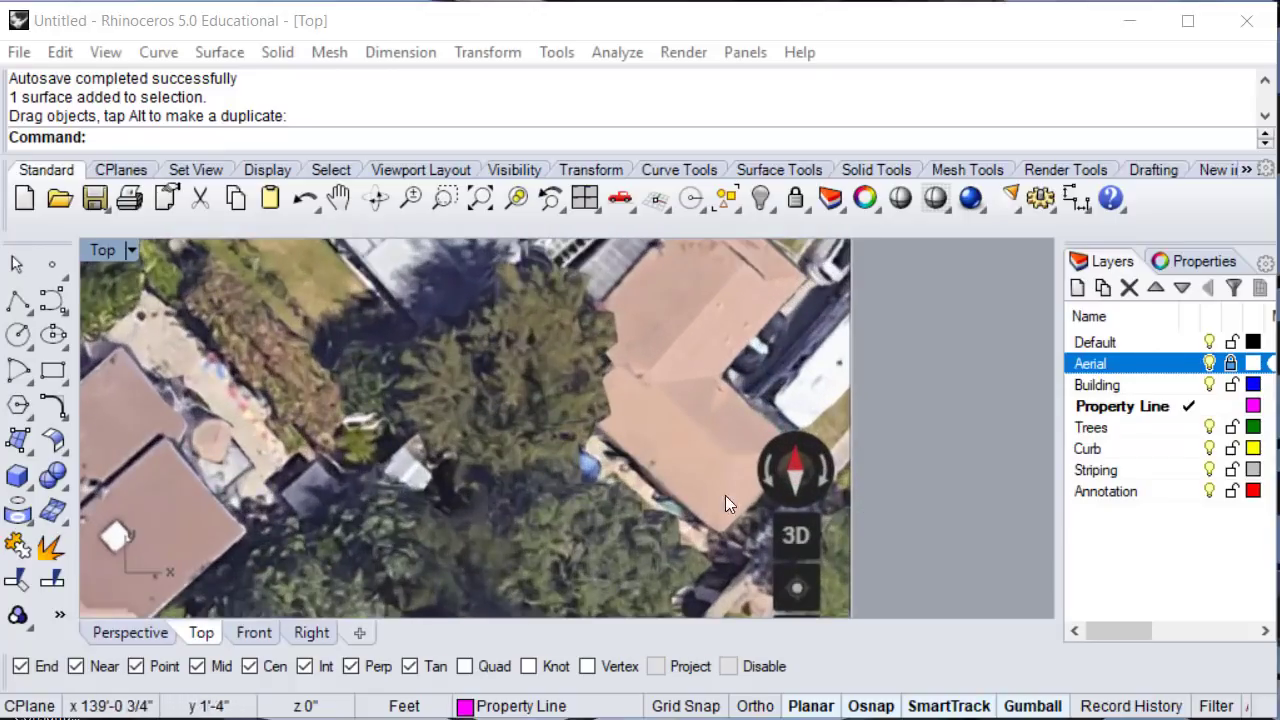
scroll(909, 486, "down", 5)
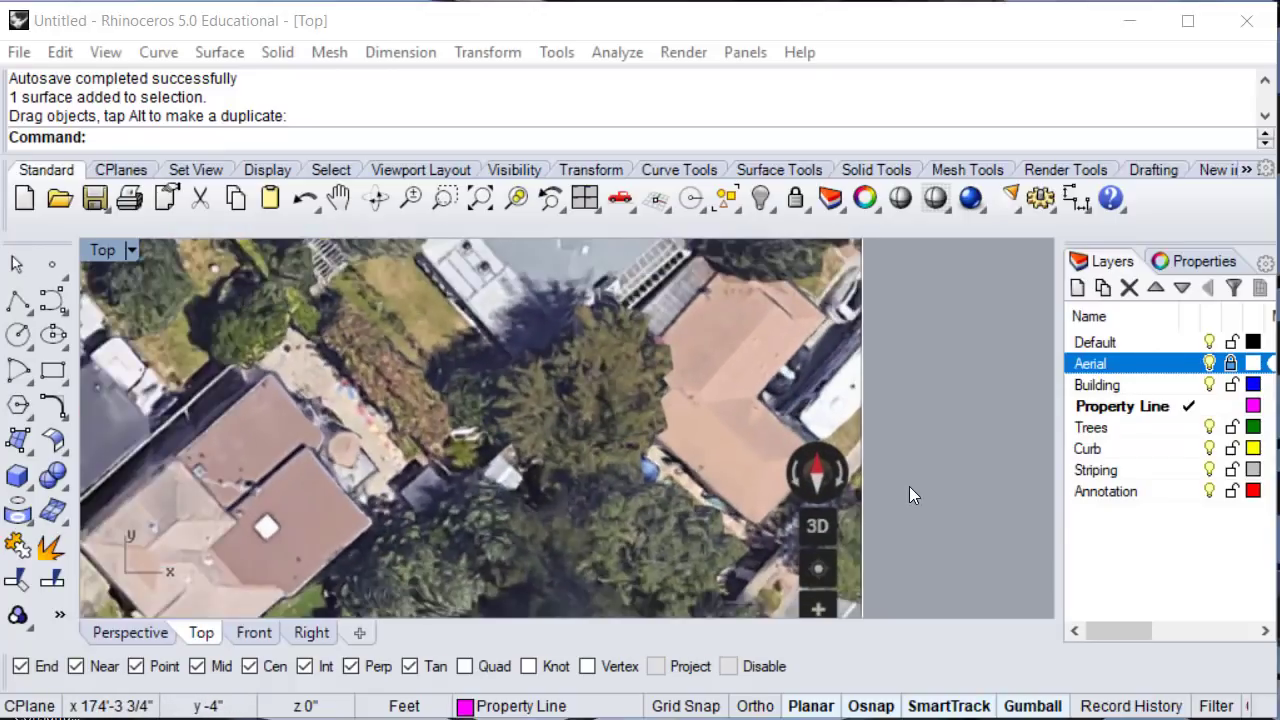
scroll(909, 486, "down", 1)
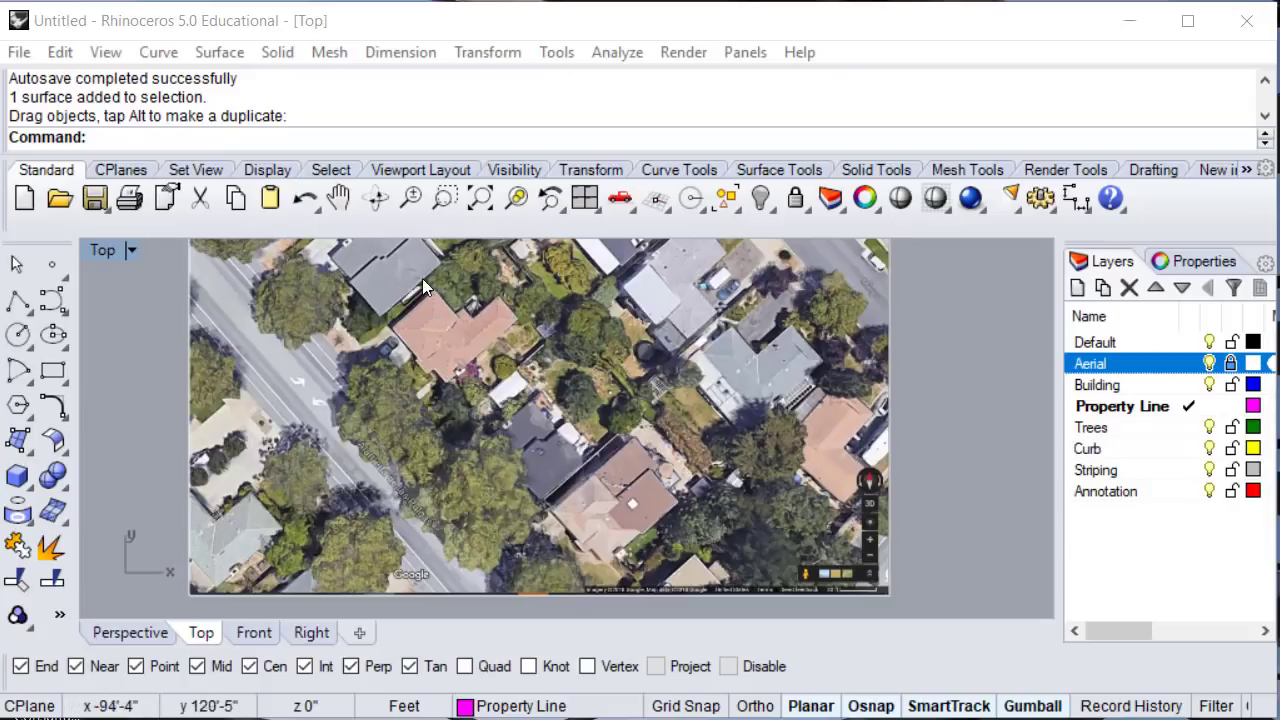
scroll(427, 310, "up", 3)
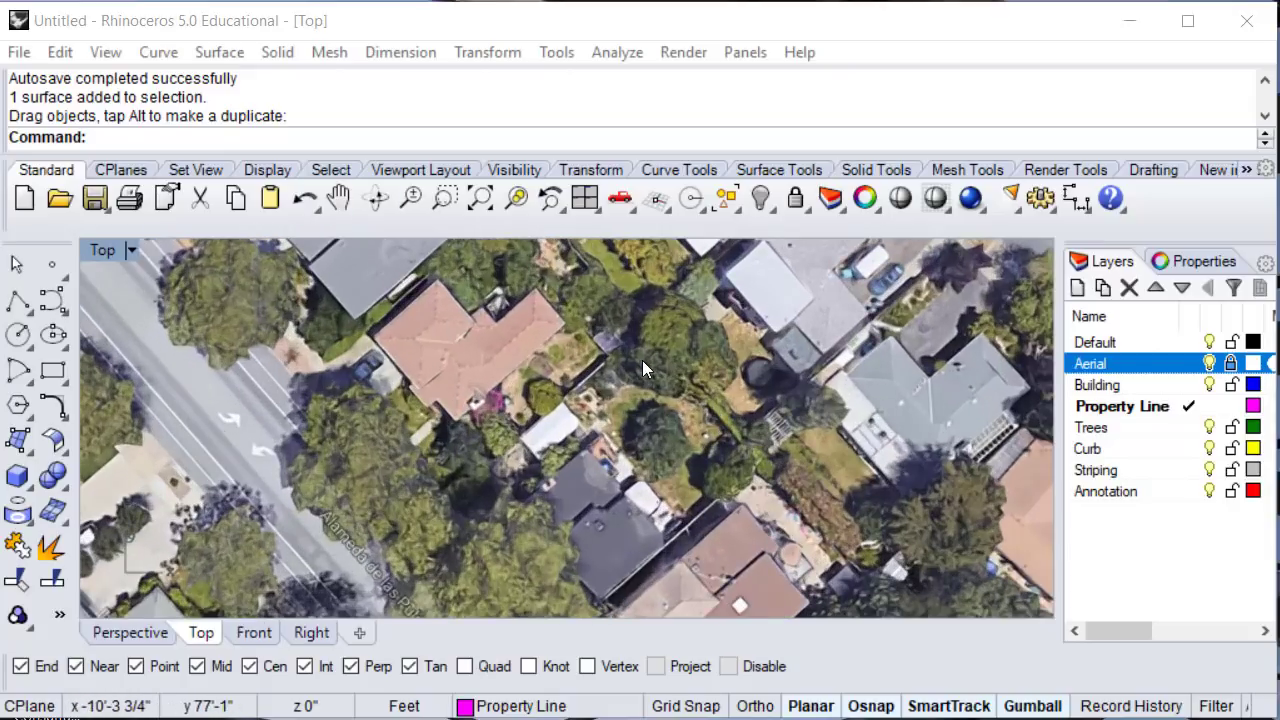
right_click_drag(642, 360, 690, 446)
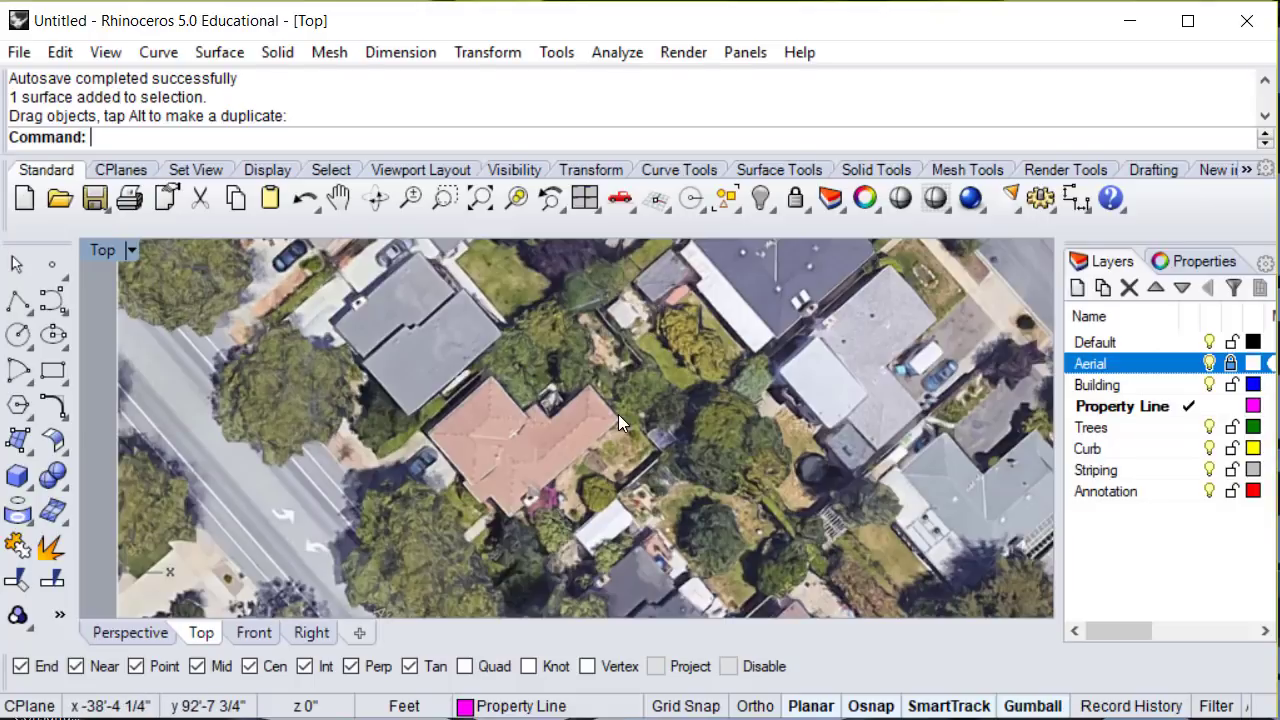
left_click(17, 303)
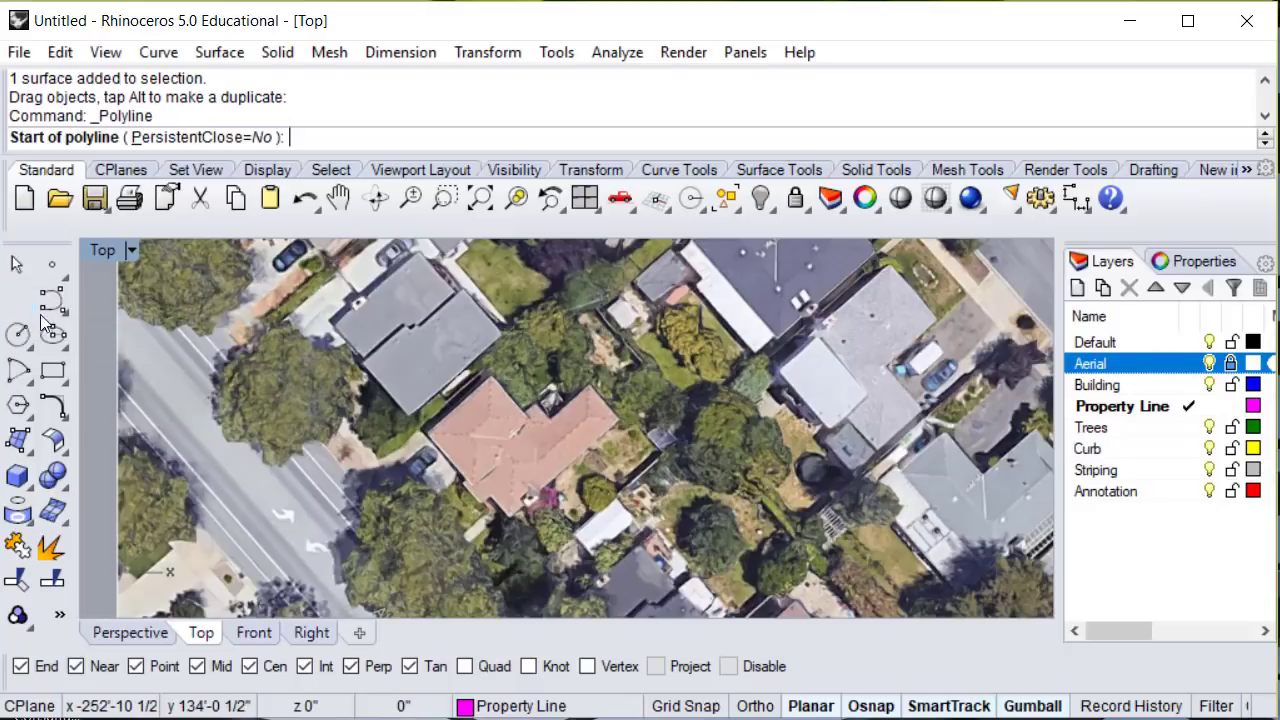
left_click(562, 271)
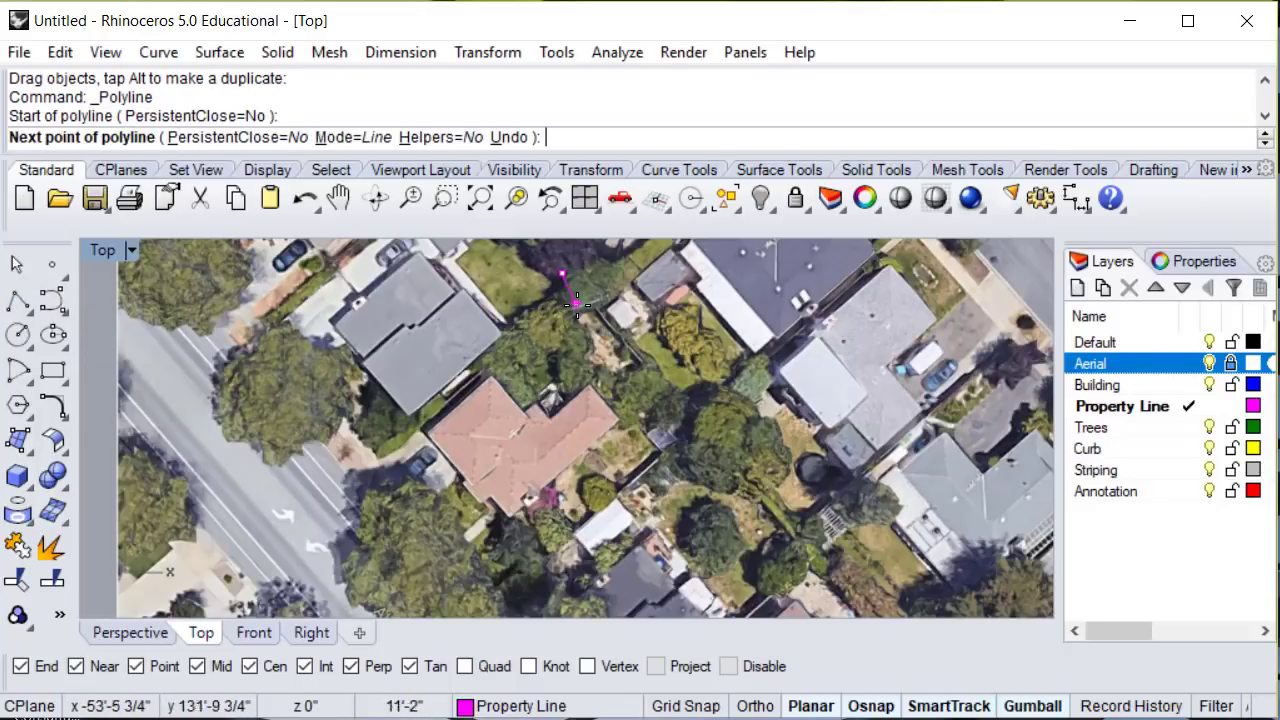
left_click(746, 478)
key("Return")
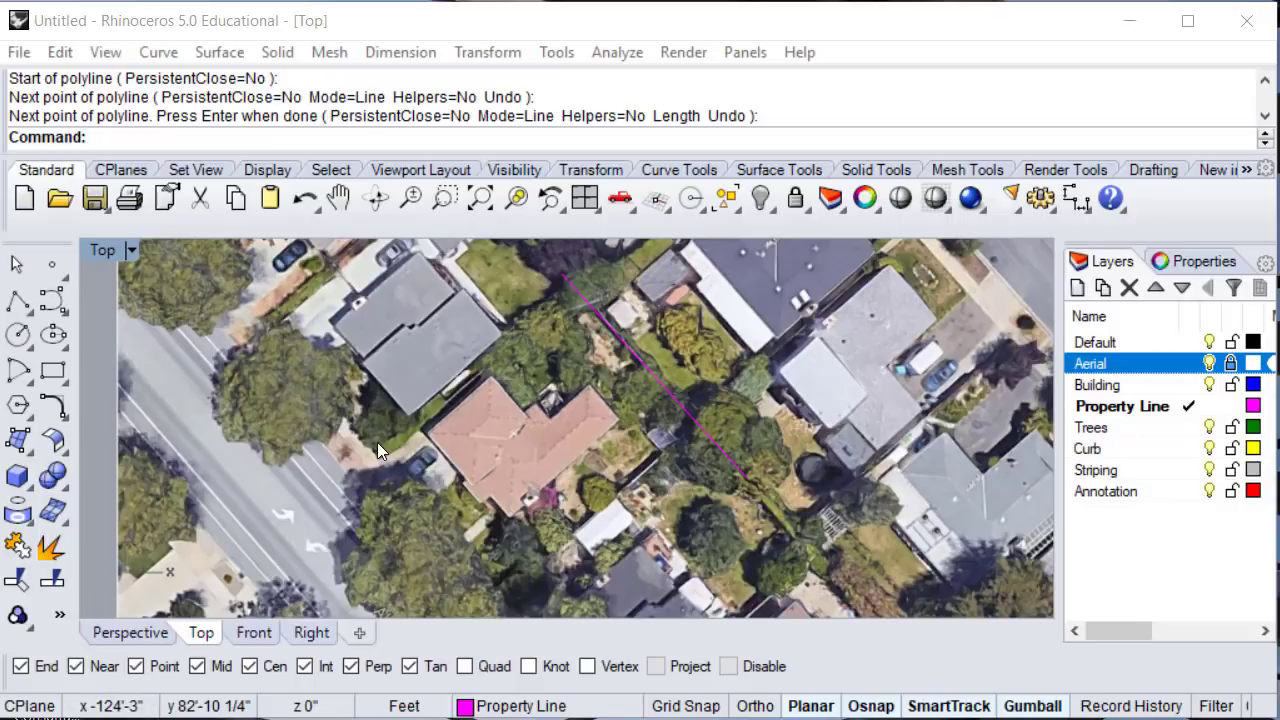
Offset the property line 90.9273 ft toward the street, measuring the distance with two points.
type("Offset")
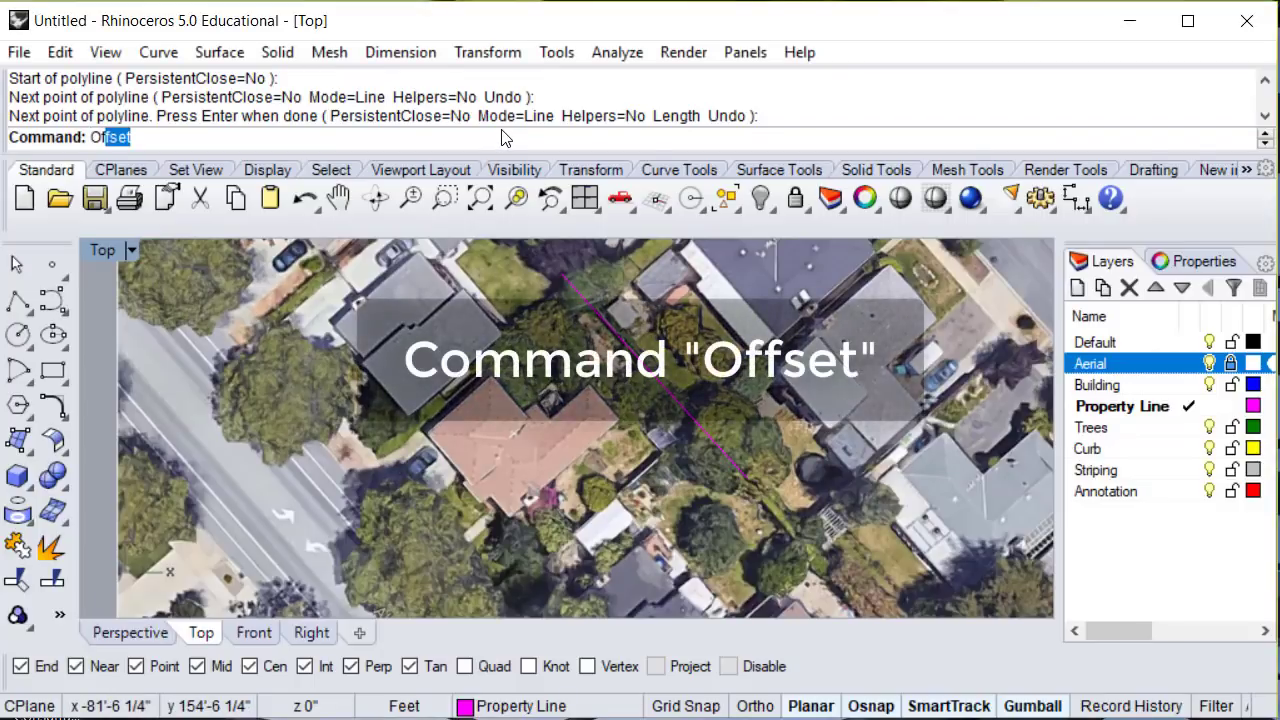
key("Return")
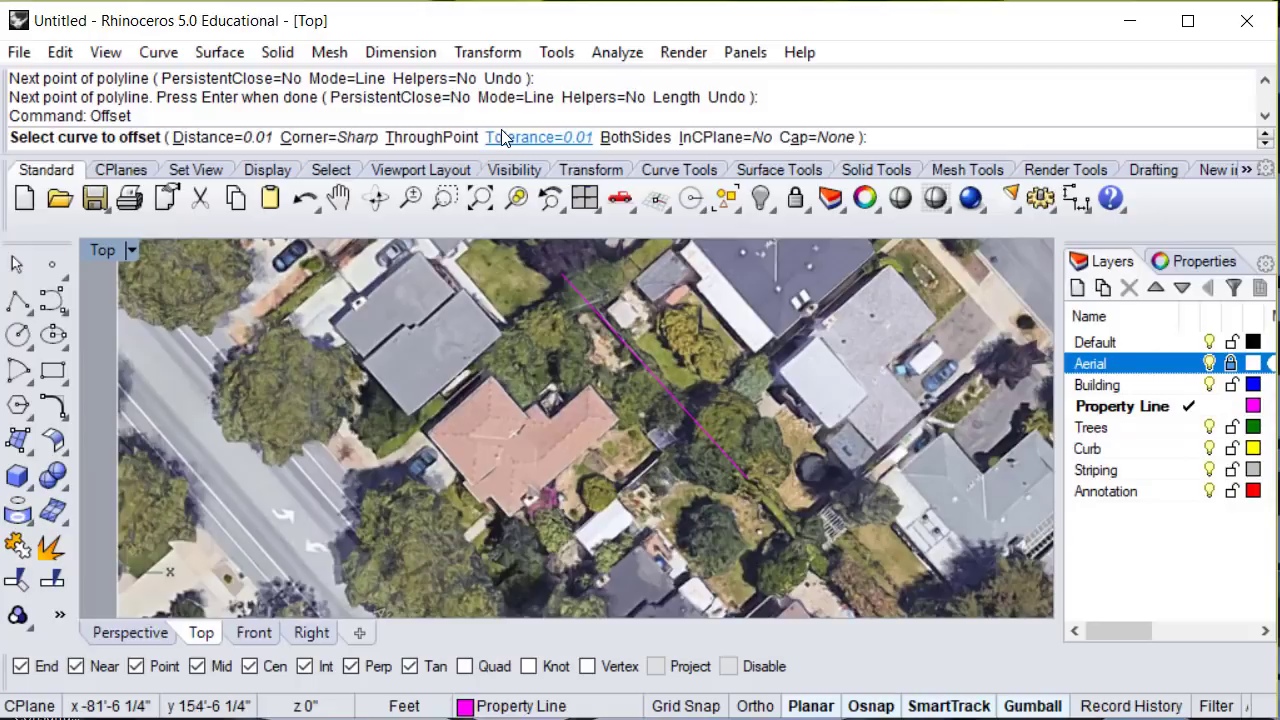
left_click(675, 399)
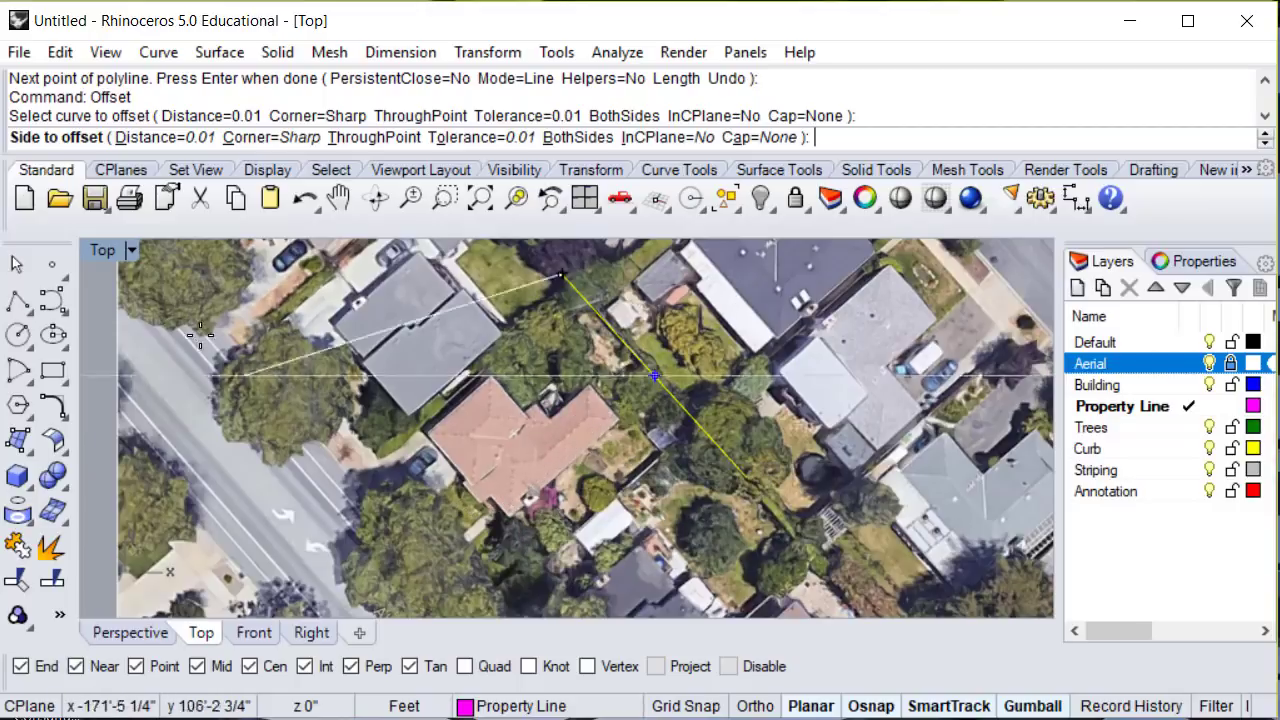
left_click(148, 146)
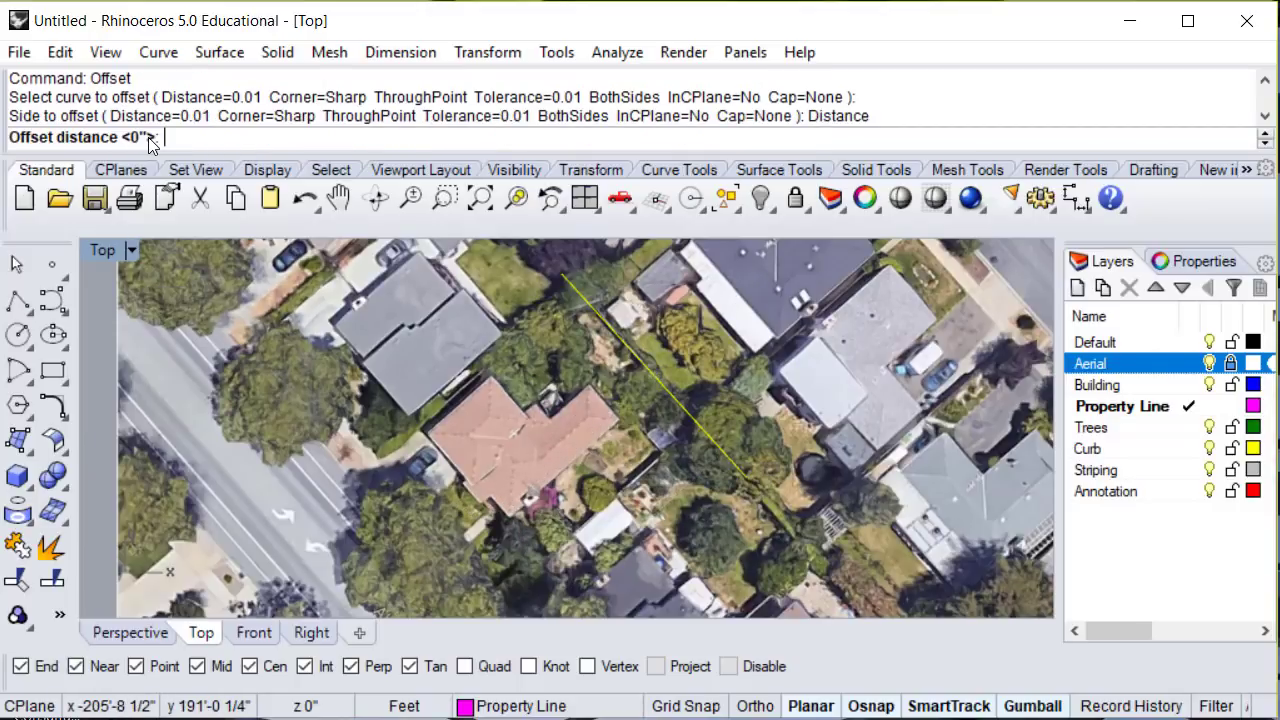
left_click(655, 376)
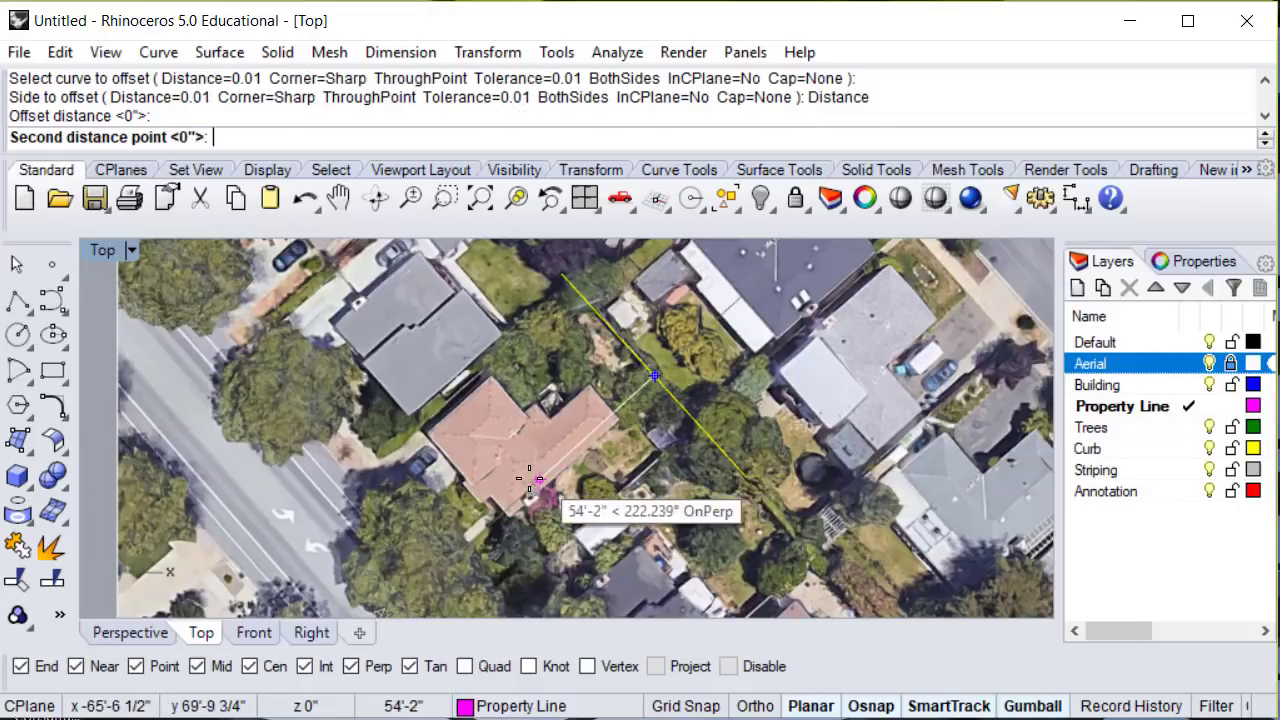
left_click(465, 546)
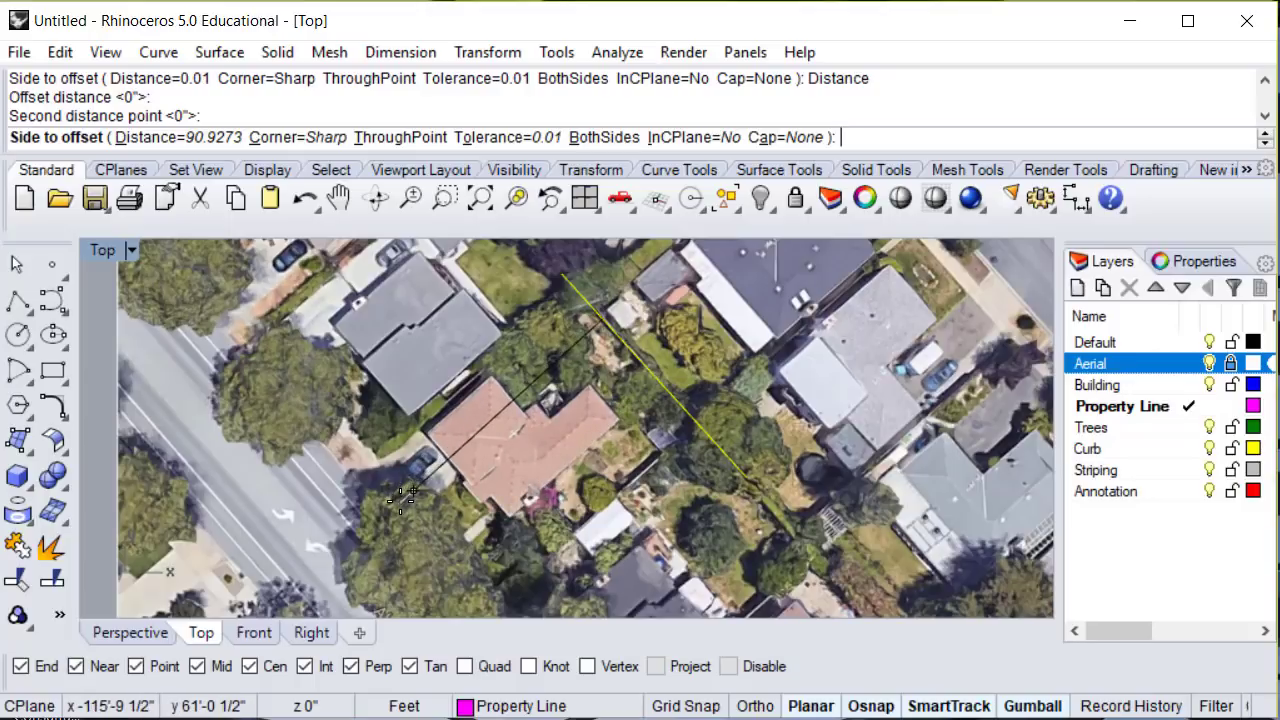
left_click(402, 496)
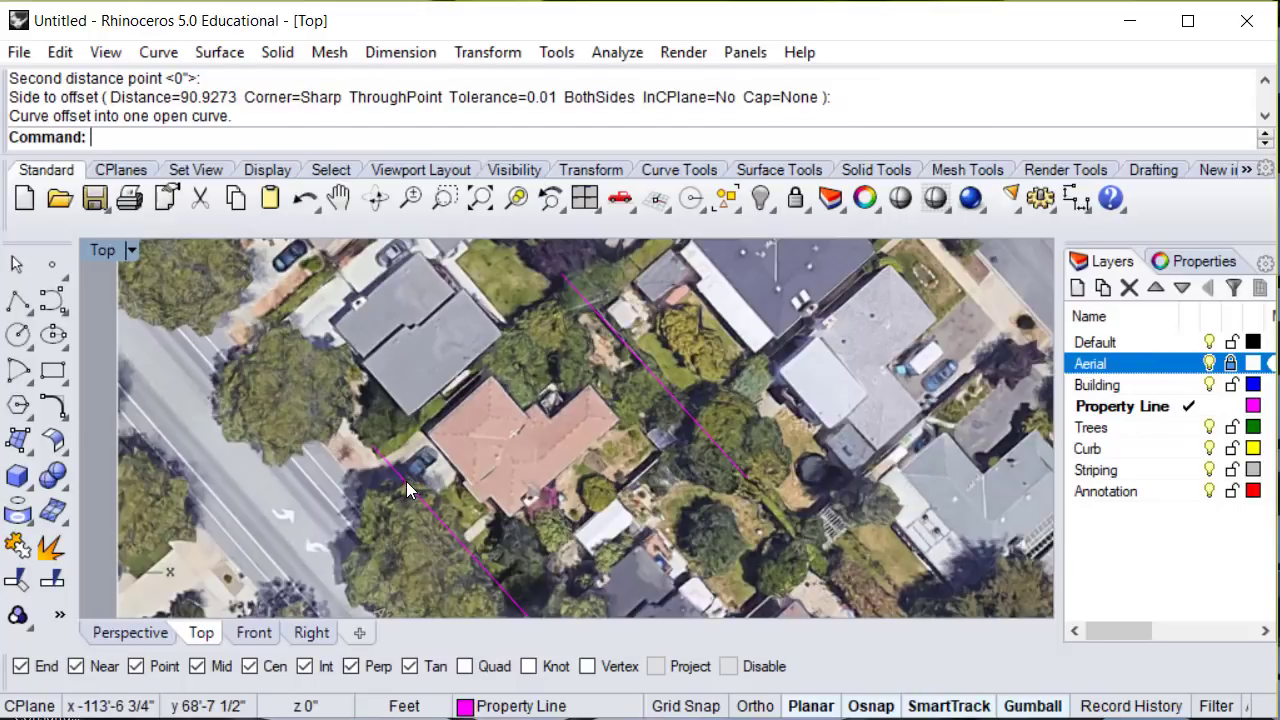
Nudge the offset line slightly up and left with the gumball onto the street-side edge.
left_click(453, 536)
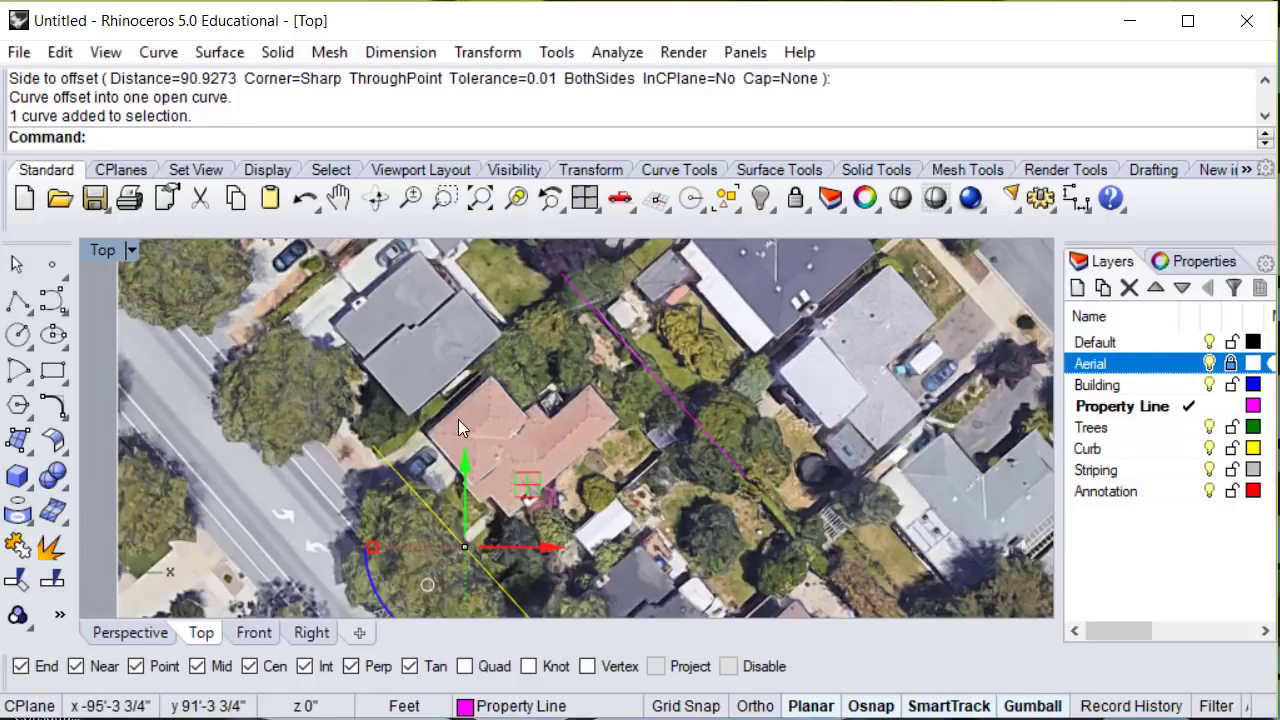
mouse_move(465, 463)
left_mouse_down()
mouse_move(462, 451)
mouse_move(458, 489)
mouse_move(459, 457)
left_mouse_up()
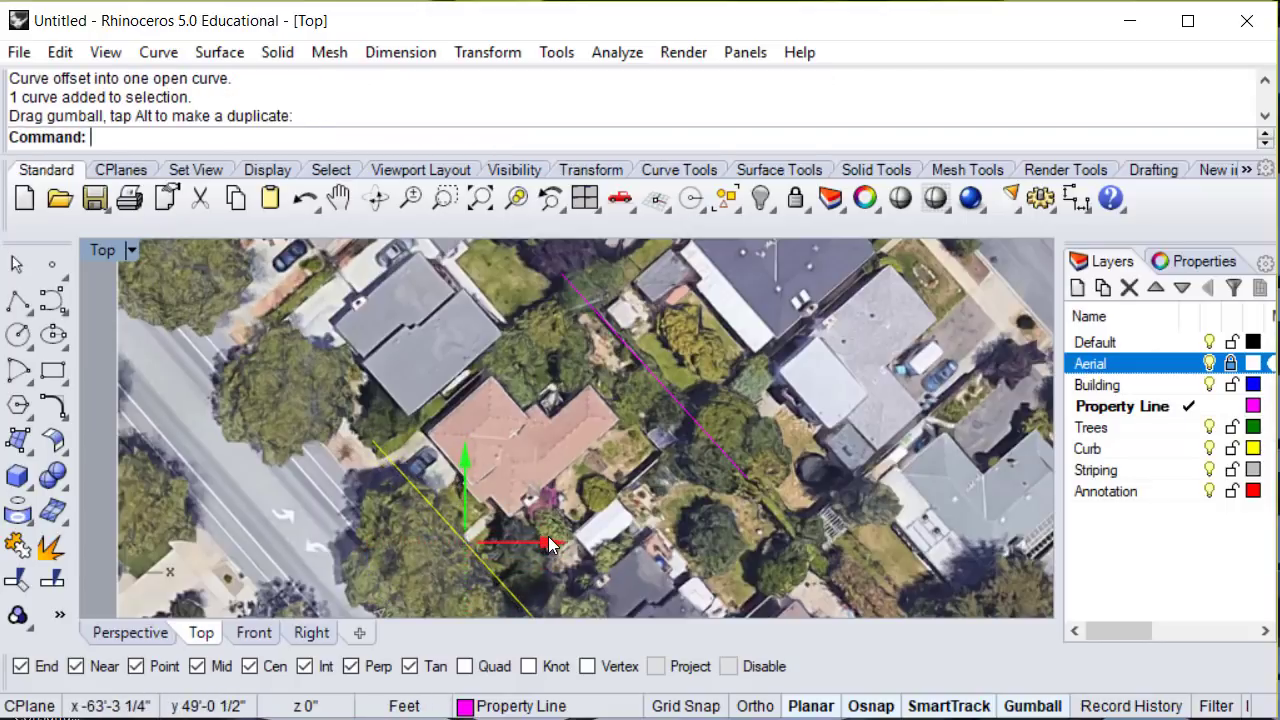
left_click_drag(543, 542, 544, 544)
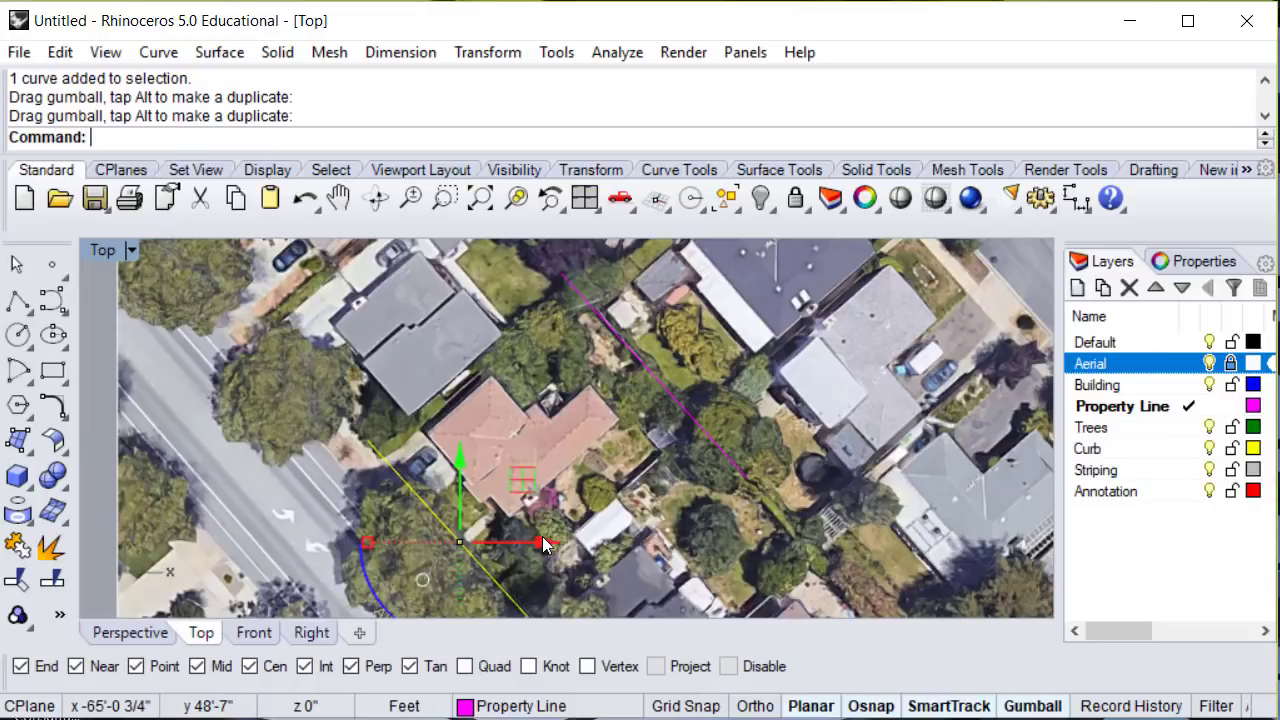
key("Escape")
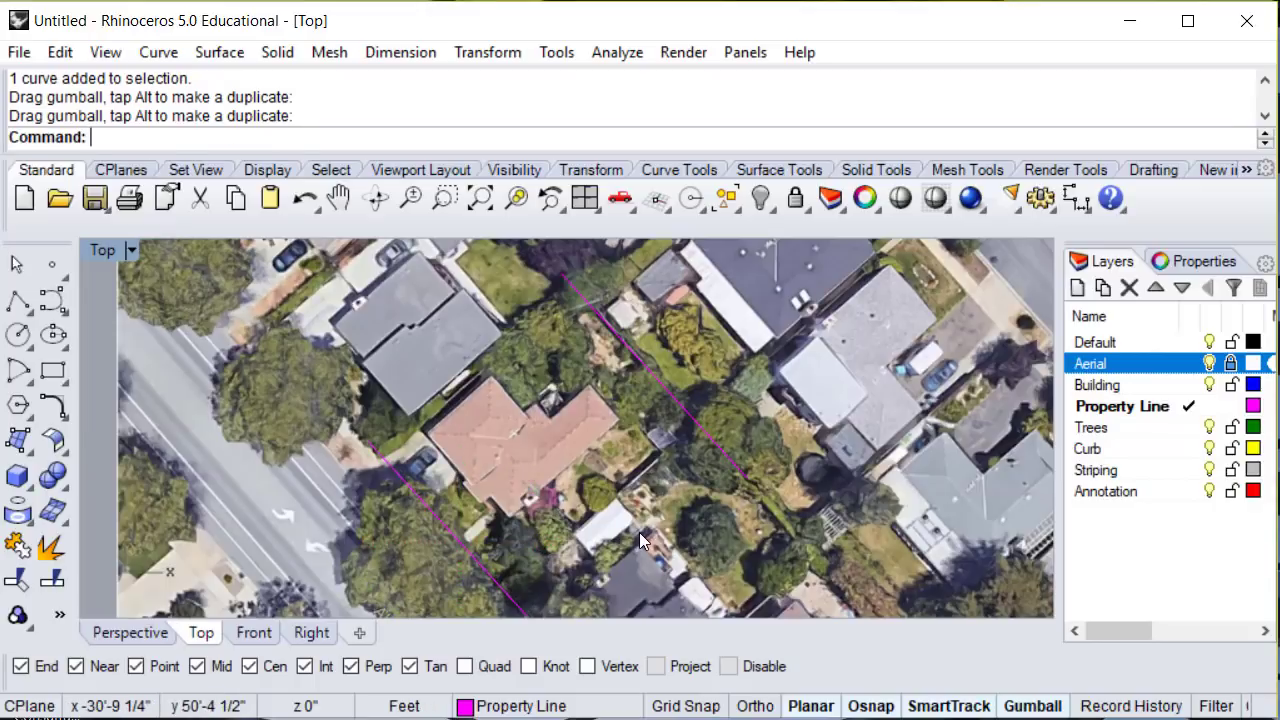
Draw a top boundary polyline from the right line's end across to the left line.
left_click(18, 300)
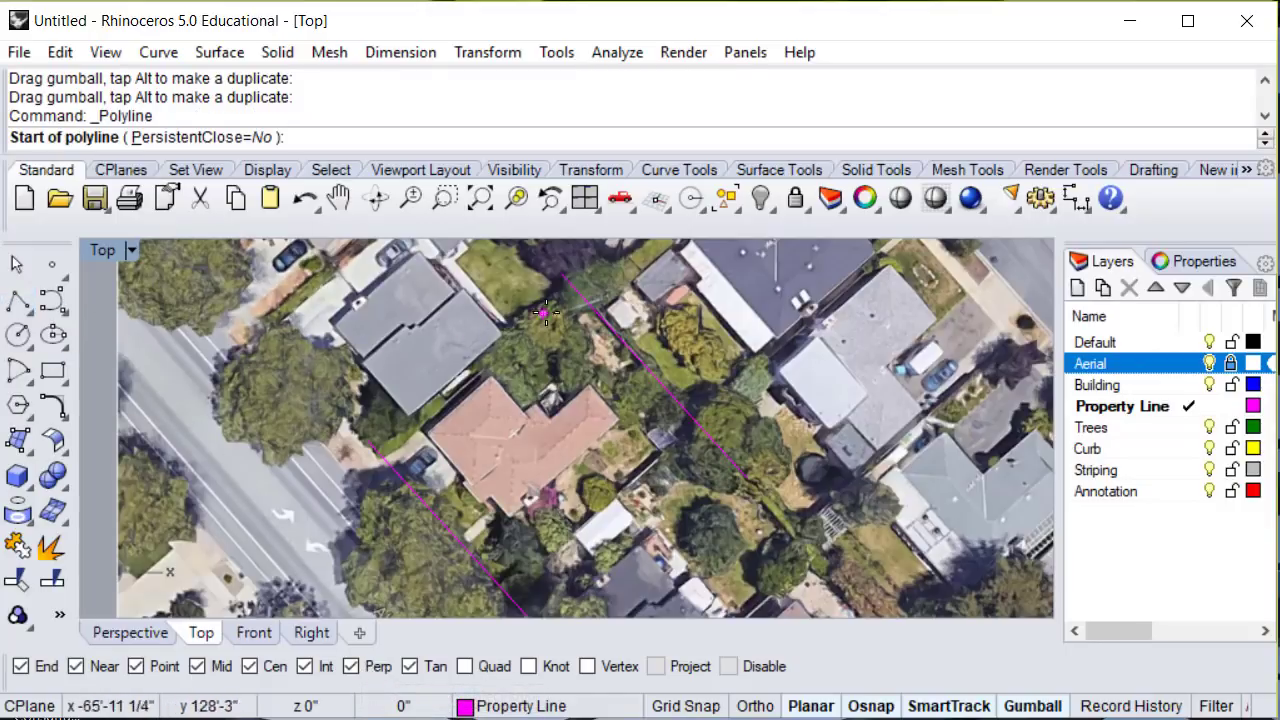
left_click(562, 273)
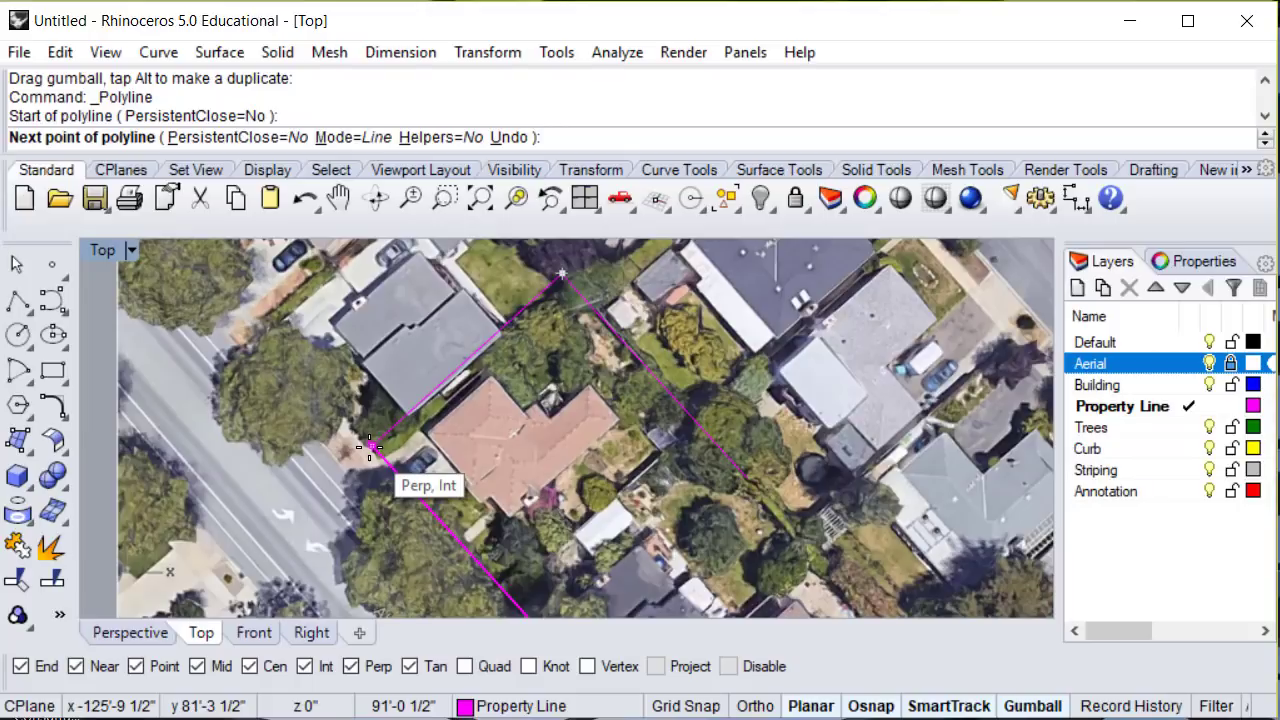
left_click(369, 447)
key("Return")
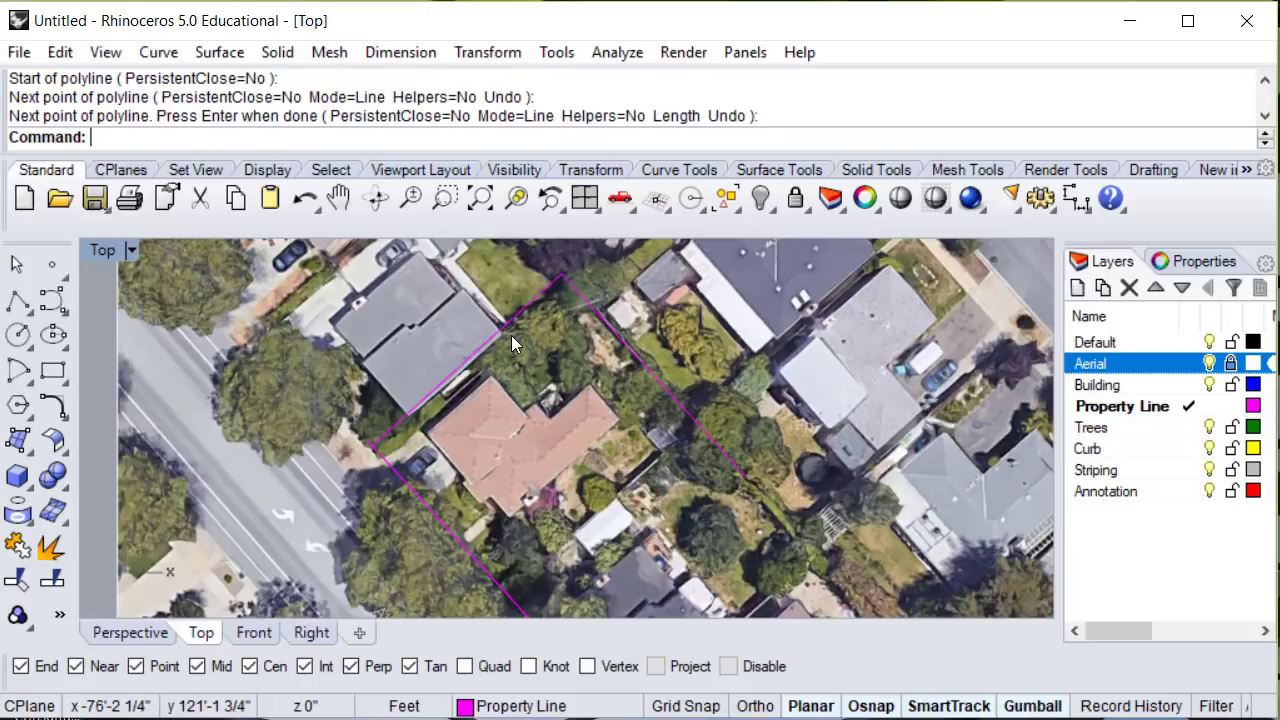
Move the new top line by its end point onto the right property line.
left_click(512, 318)
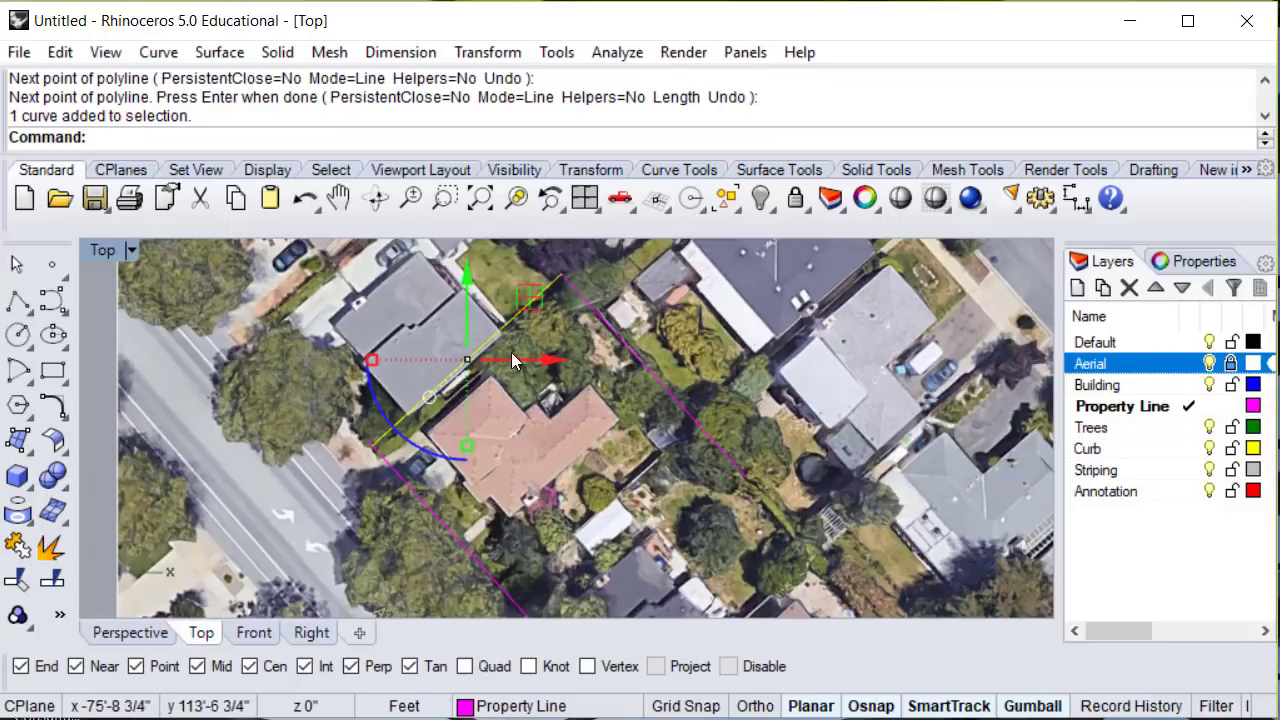
type("Move")
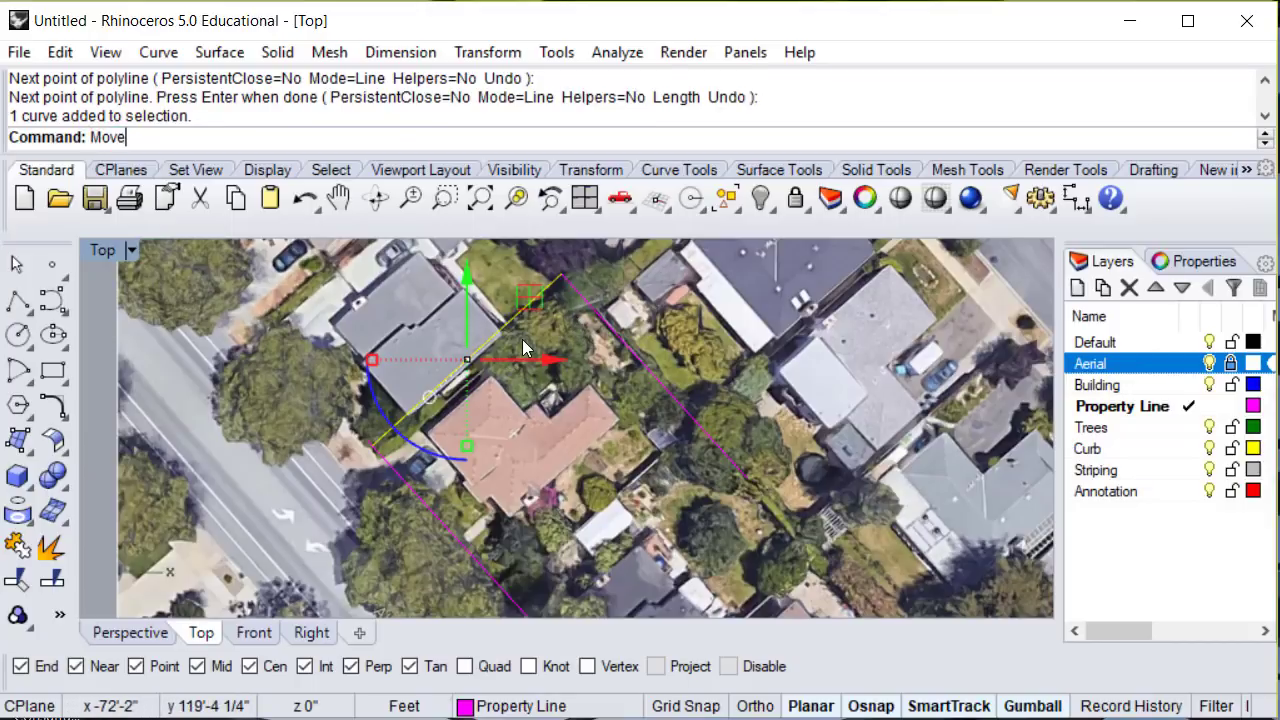
key("Return")
left_click(561, 276)
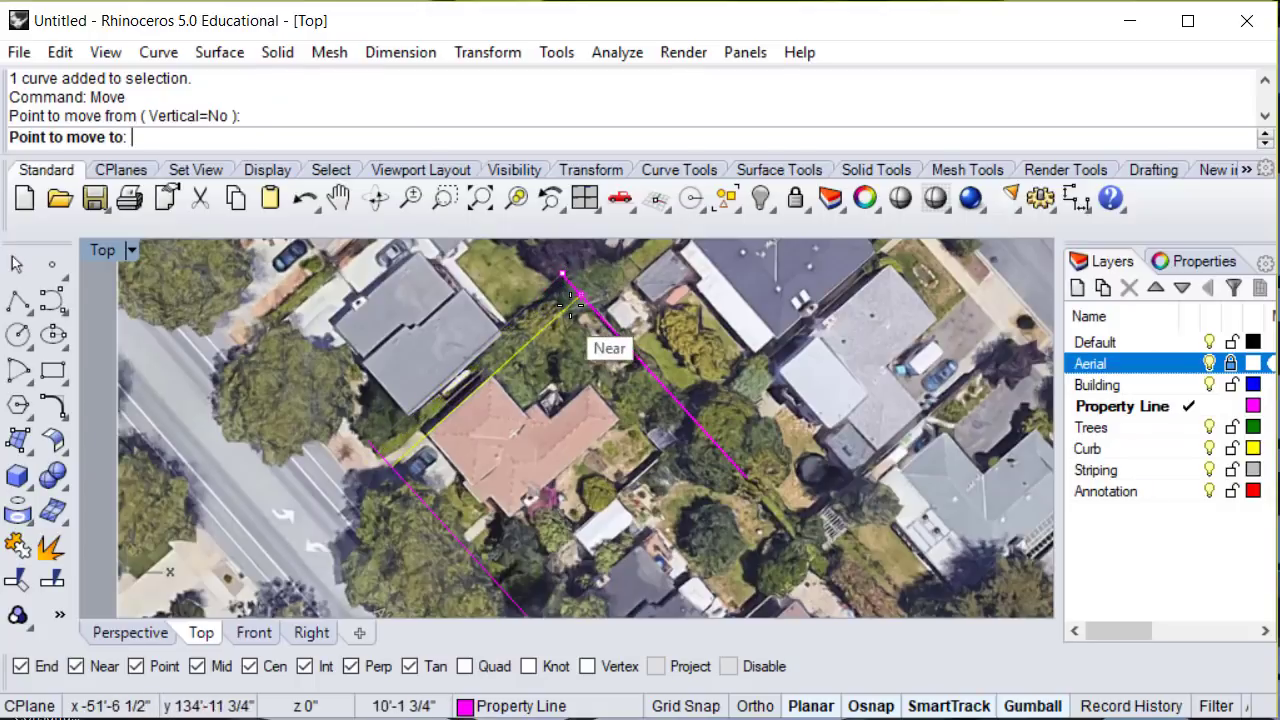
scroll(572, 290, "up", 2)
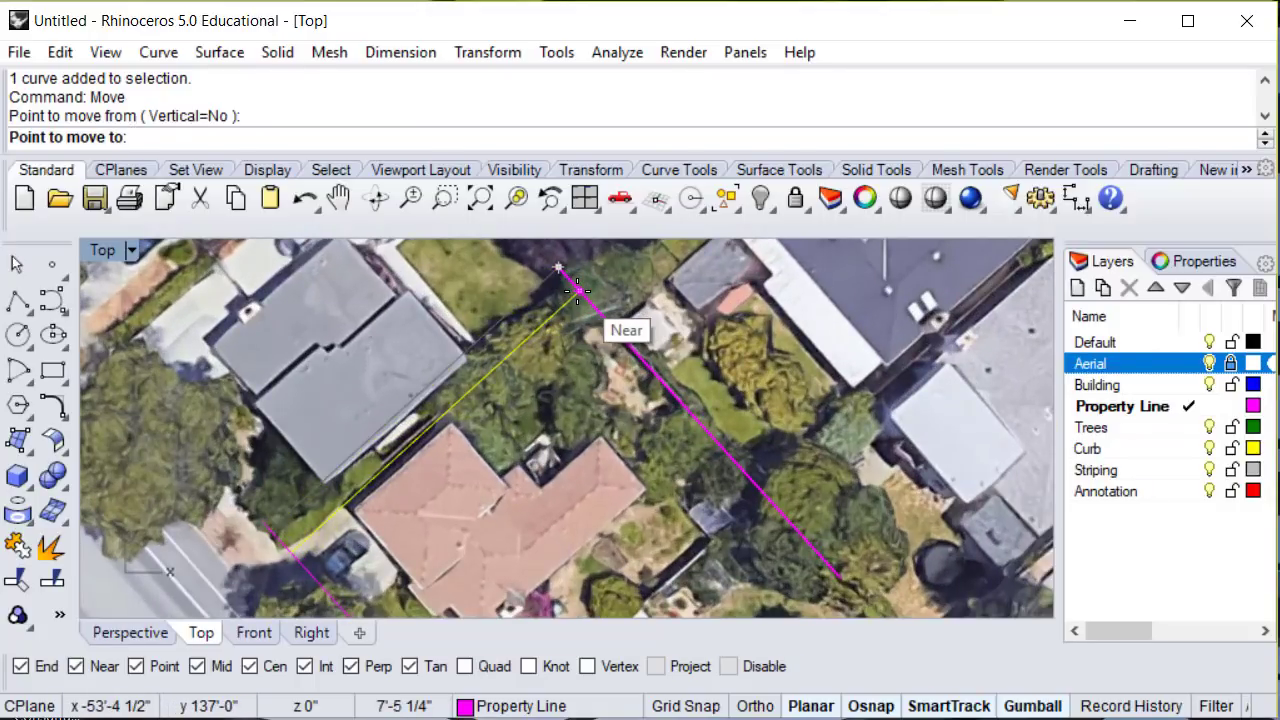
left_click(577, 291)
scroll(605, 365, "down", 1)
right_click_drag(606, 360, 615, 331)
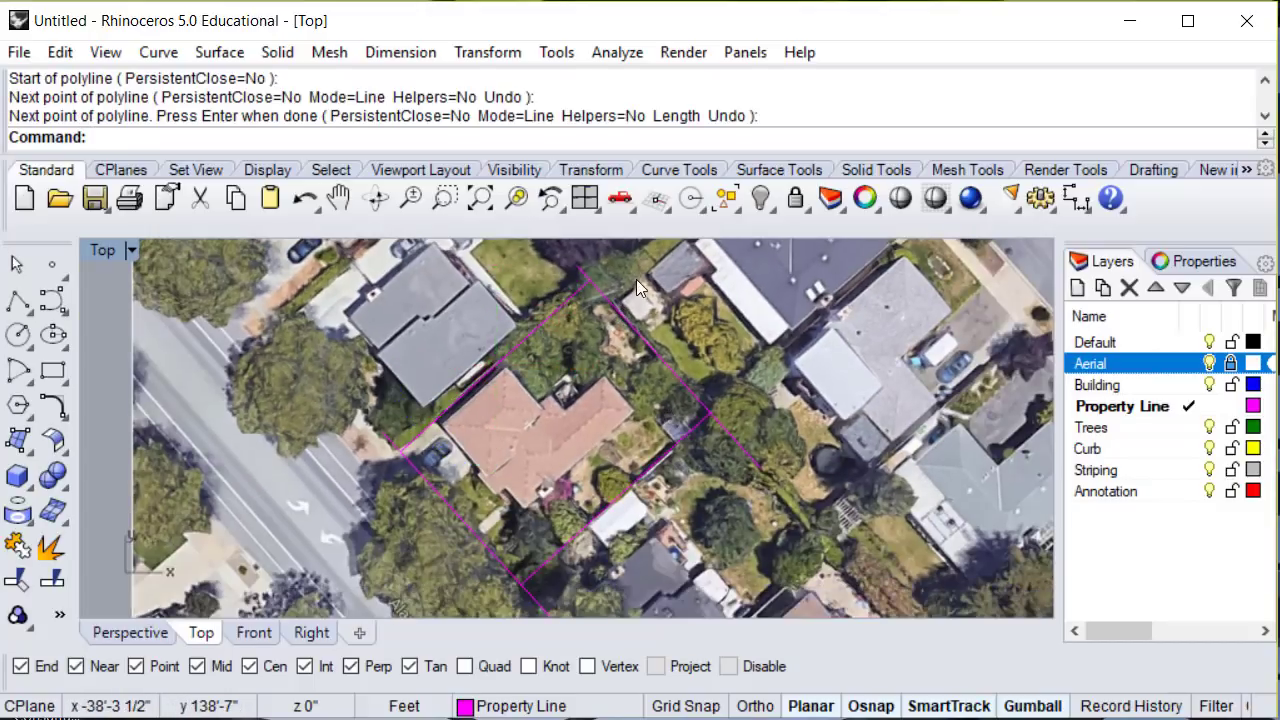
right_click_drag(636, 279, 651, 325)
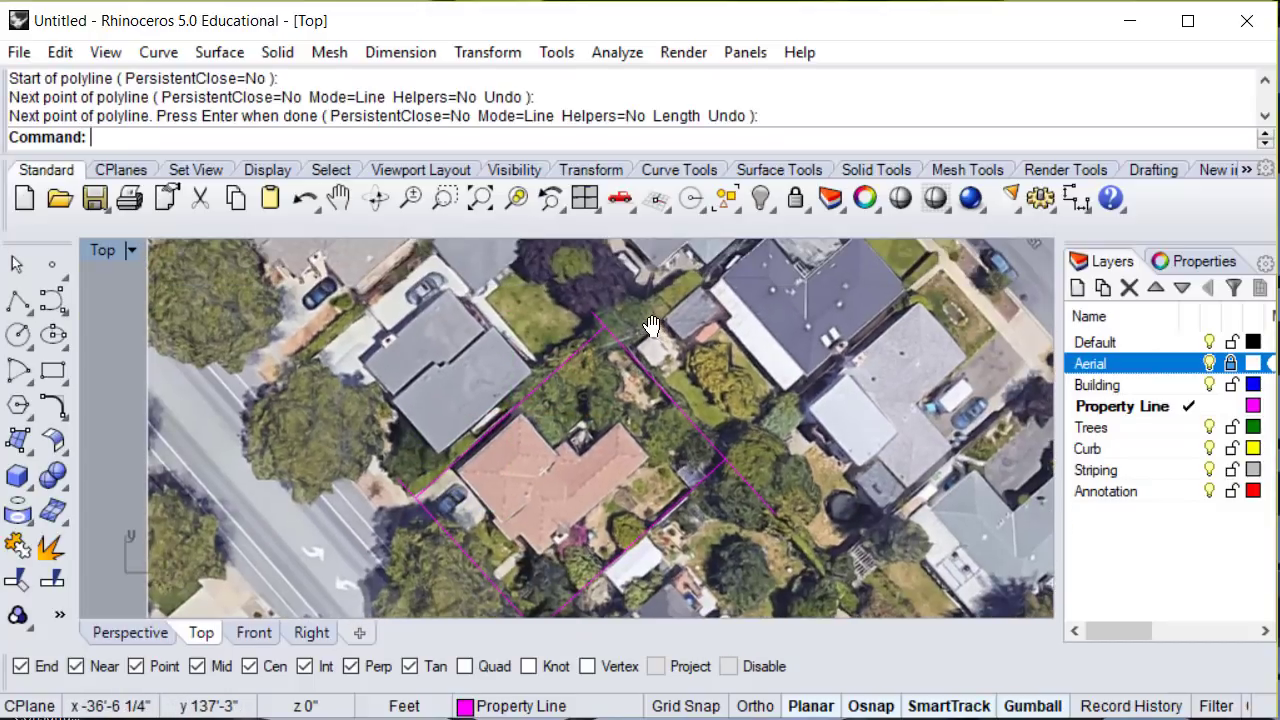
Trim the stub above the top corner, using the left property edge as cutter.
left_click(588, 337)
type("Trim")
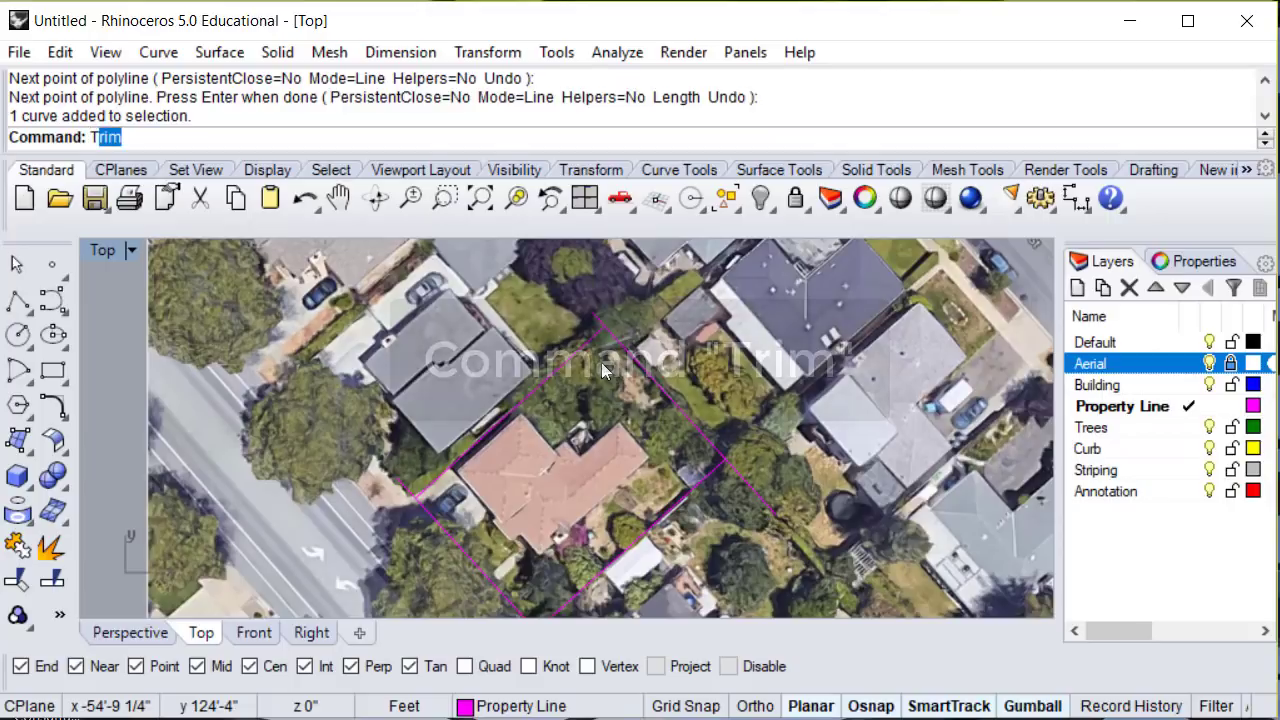
key("Return")
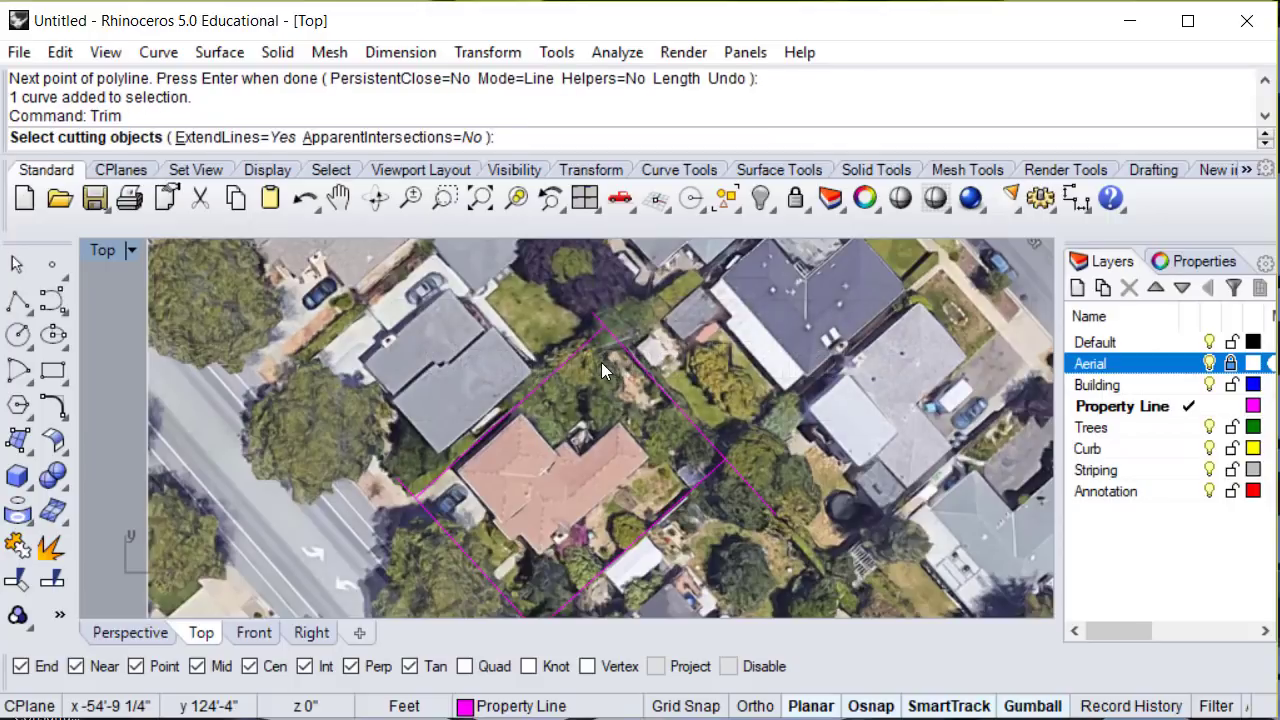
left_click(586, 344)
key("Return")
left_click(597, 317)
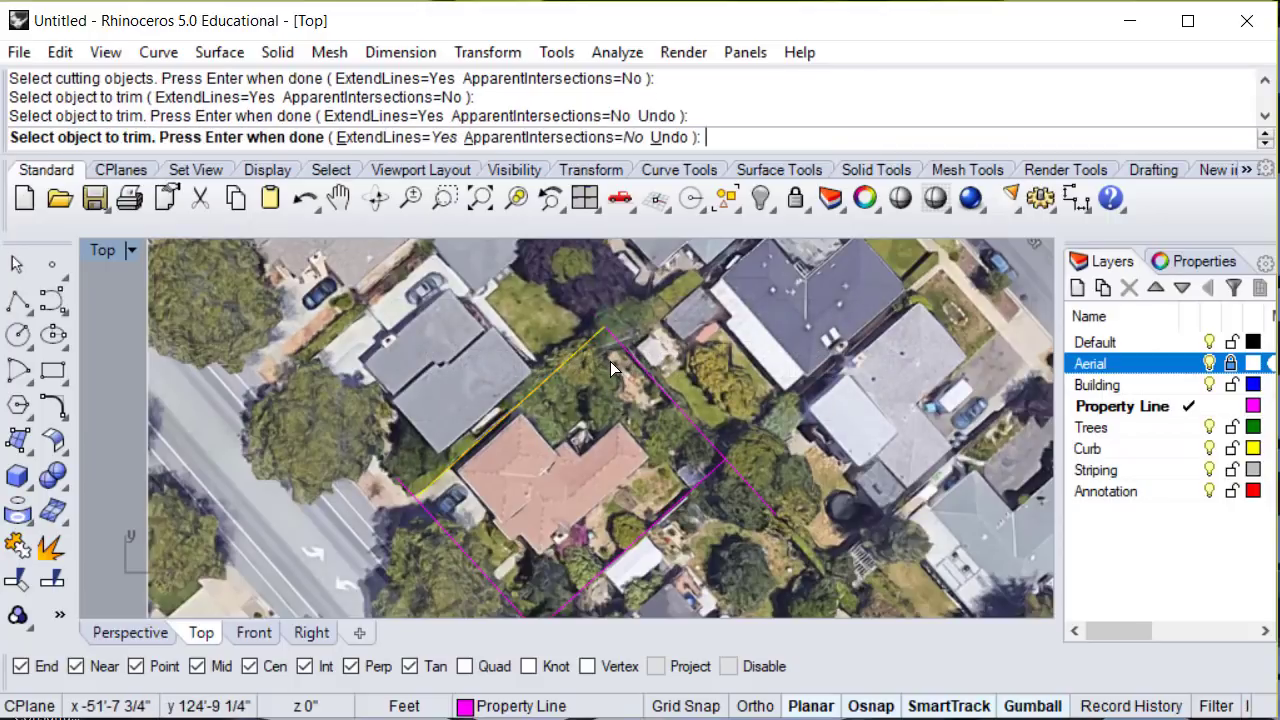
key("Return")
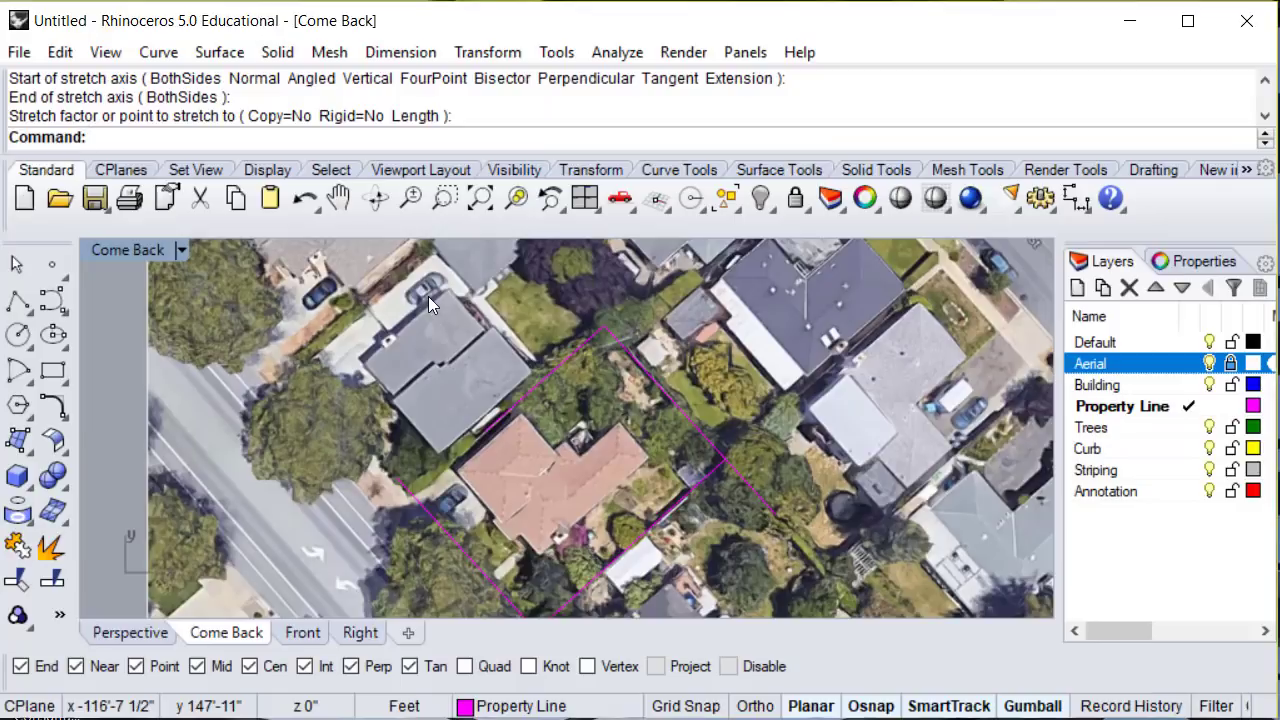
Stretch the right property line's corner from its end to the snapped Int/Perp point.
type("Stretch")
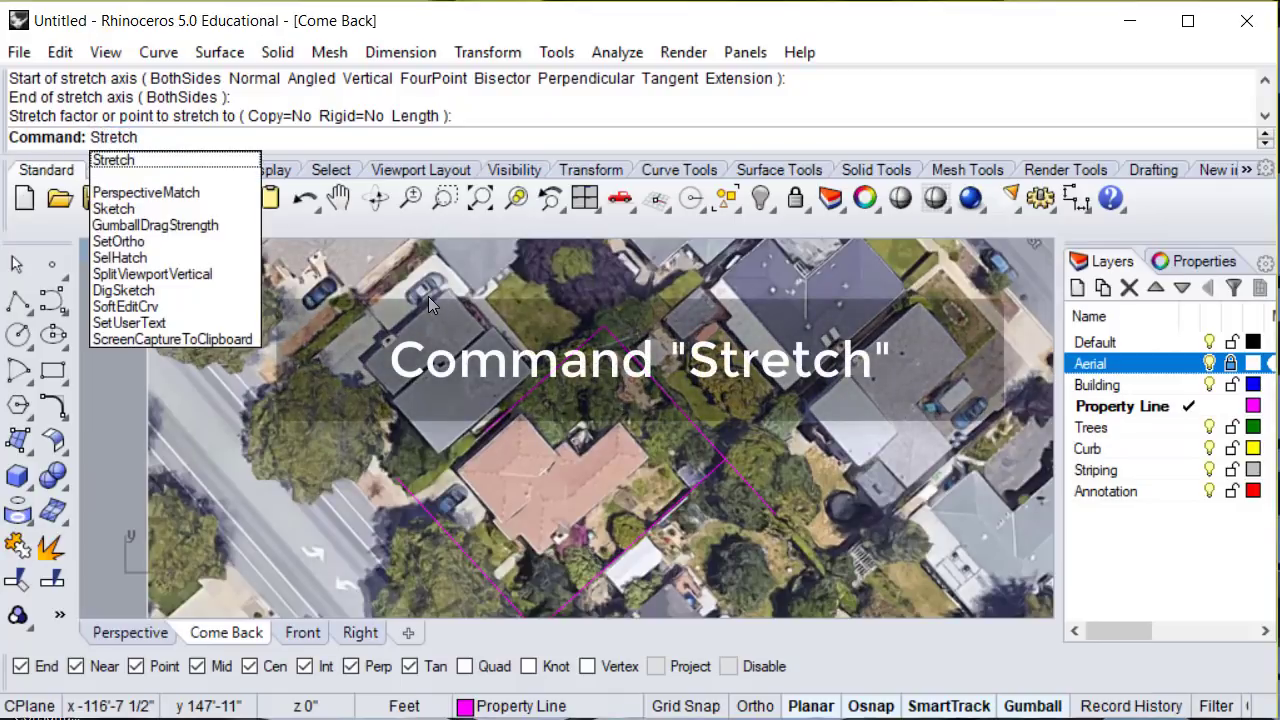
key("Return")
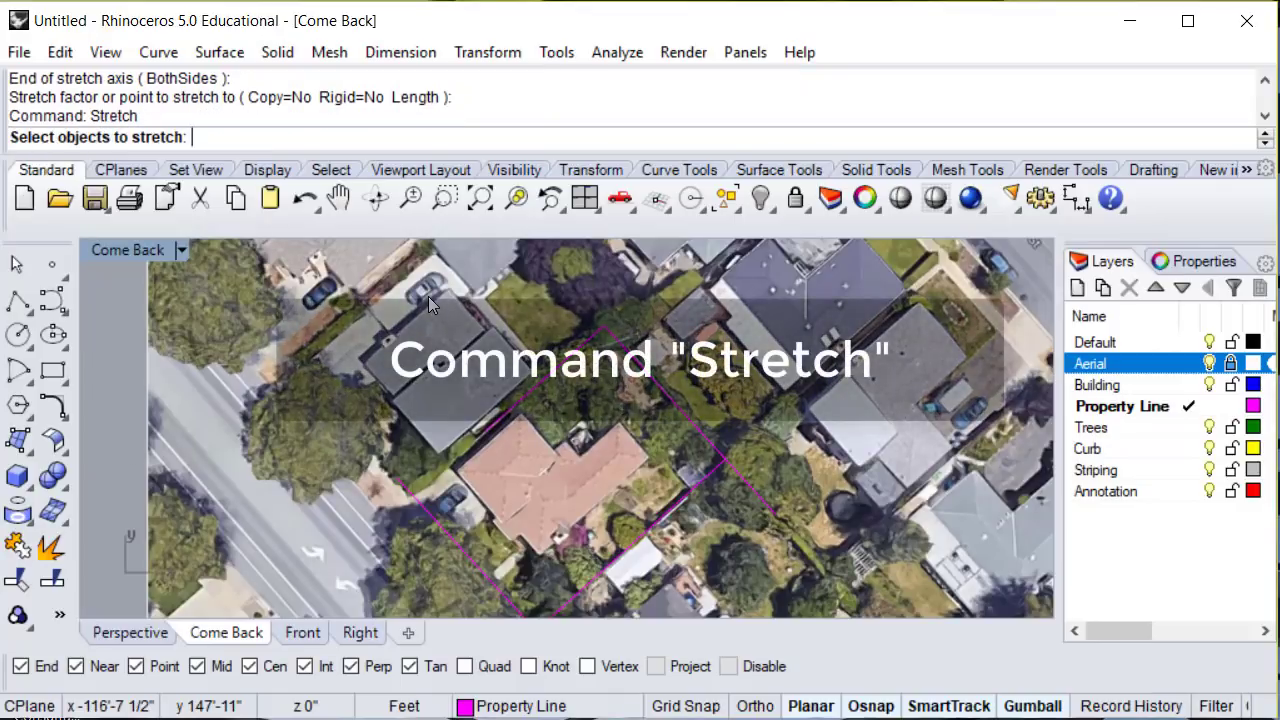
left_click(667, 396)
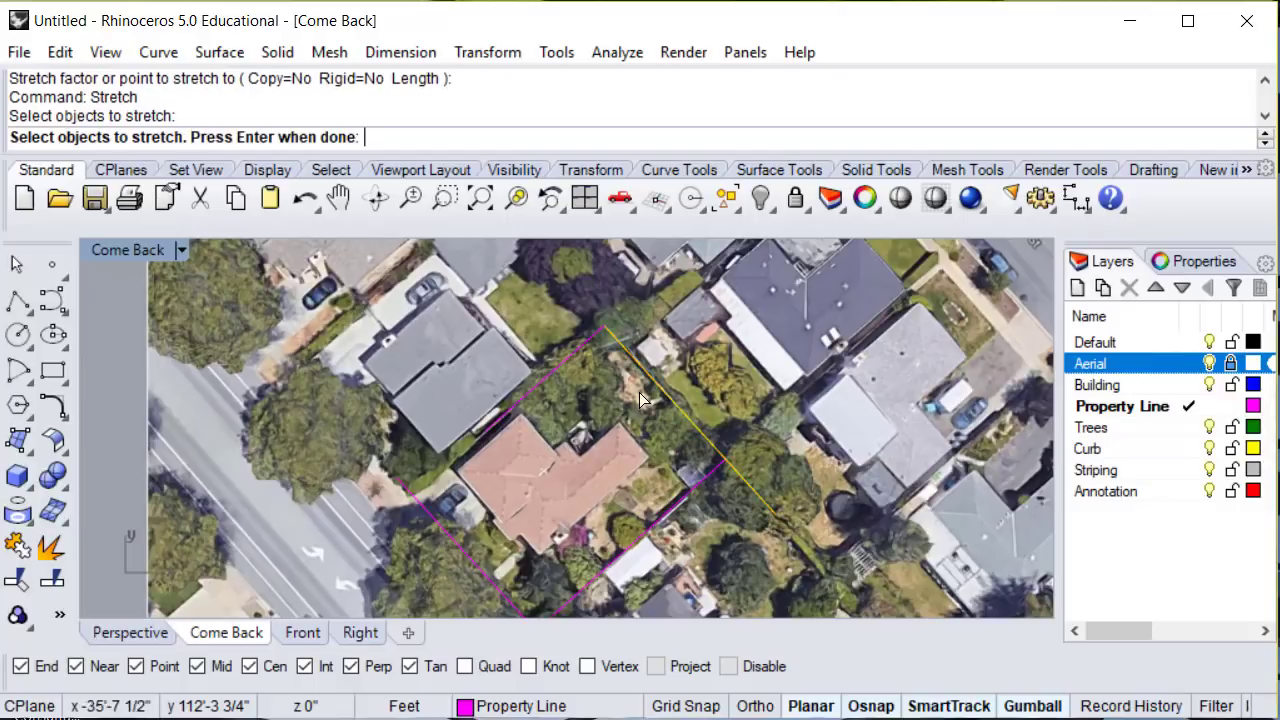
key("Return")
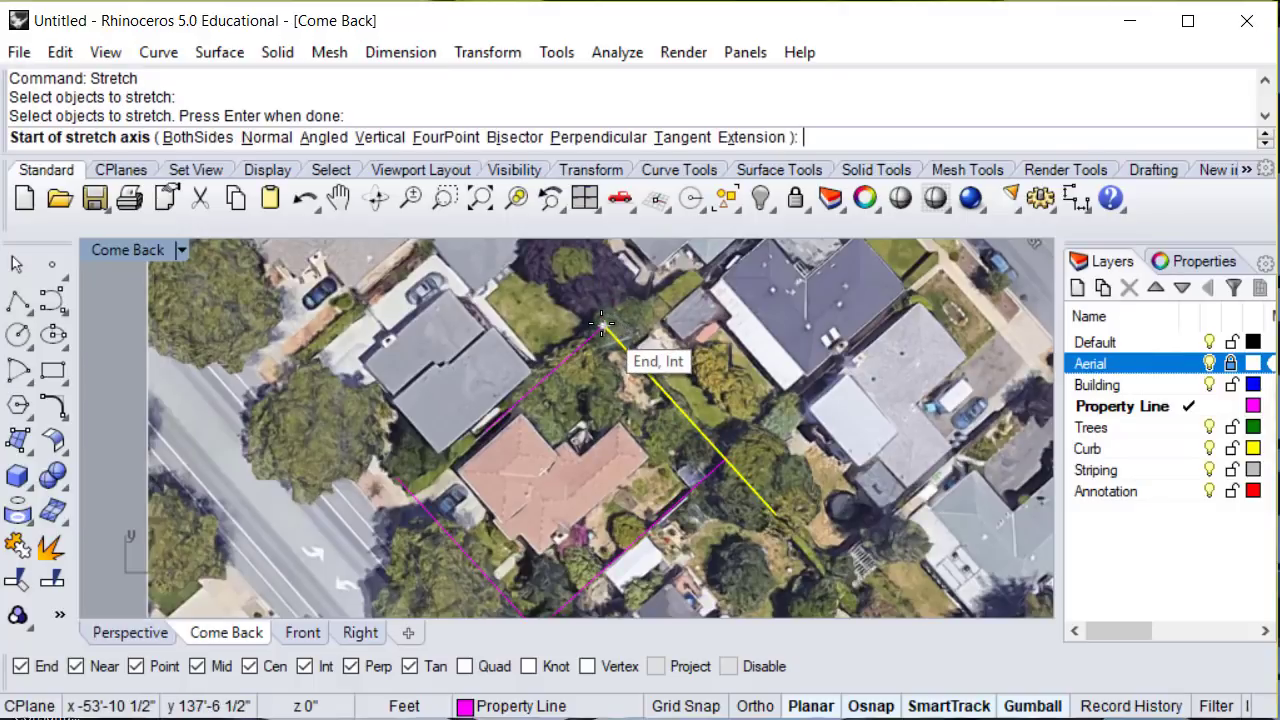
left_click(603, 323)
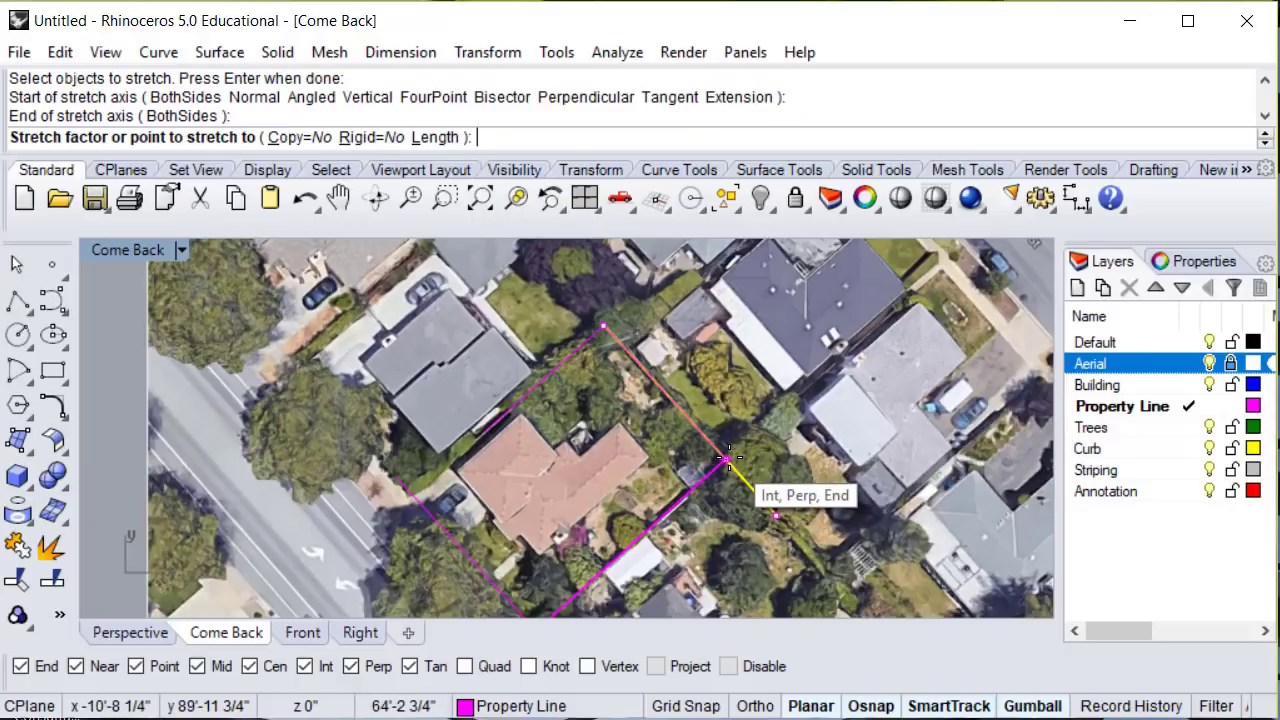
left_click(725, 458)
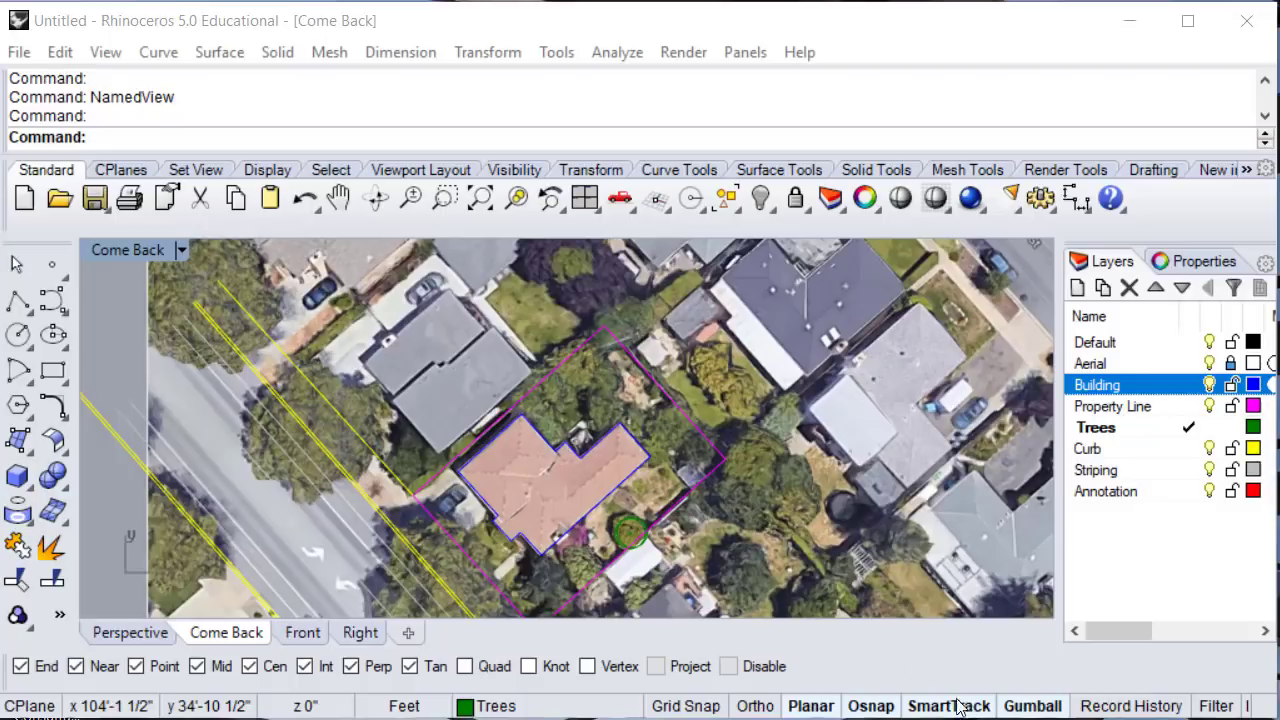
Select all curves on the Building layer and Join them into one closed outline.
scroll(489, 545, "up", 1)
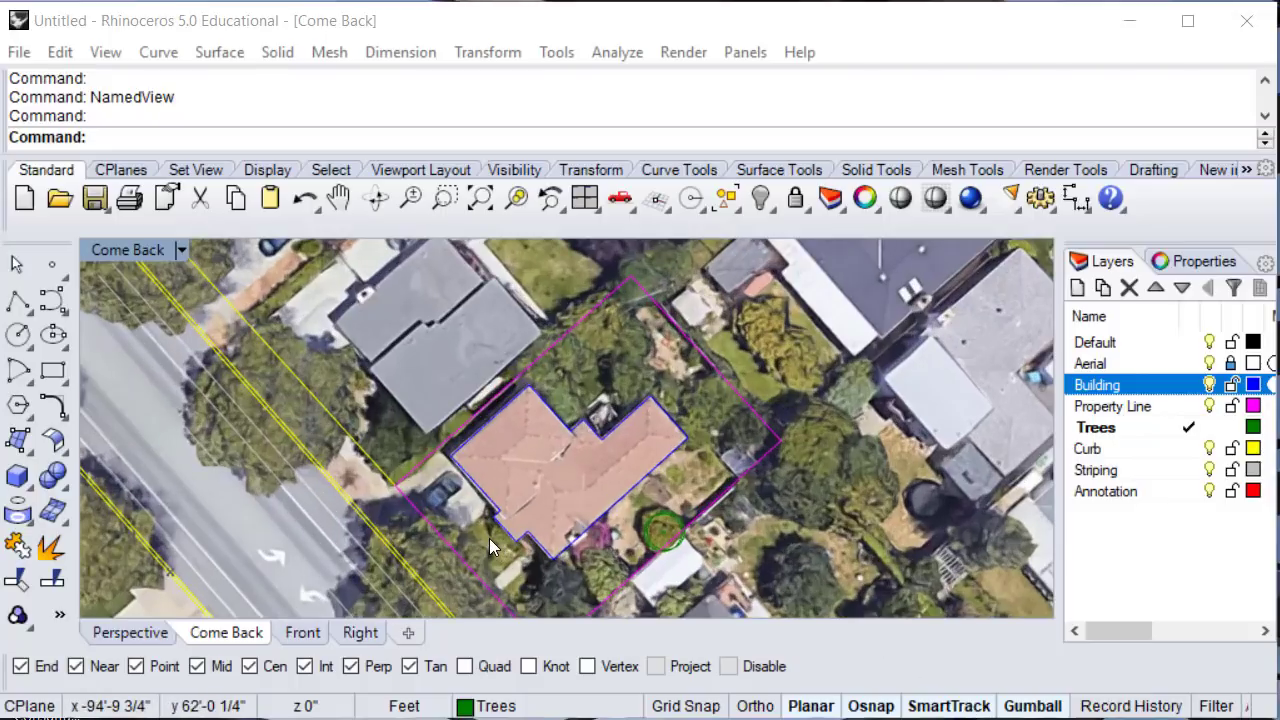
right_click_drag(530, 527, 579, 459)
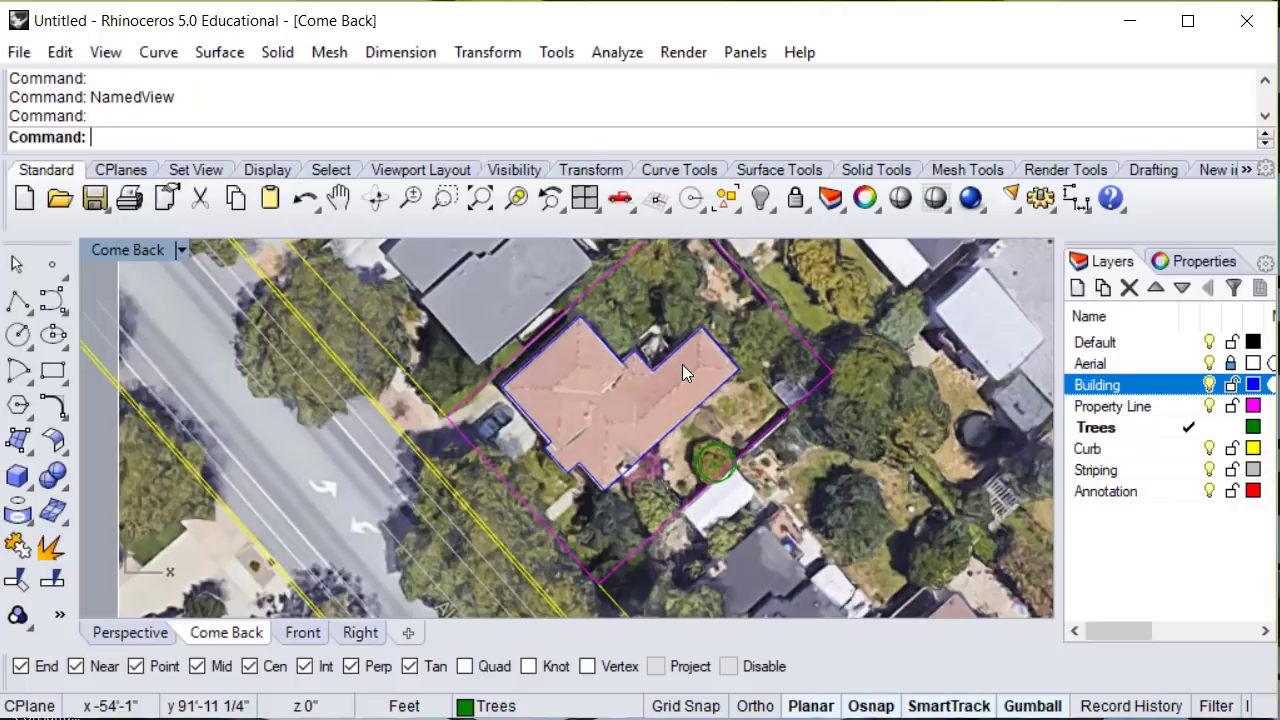
right_click(1150, 390)
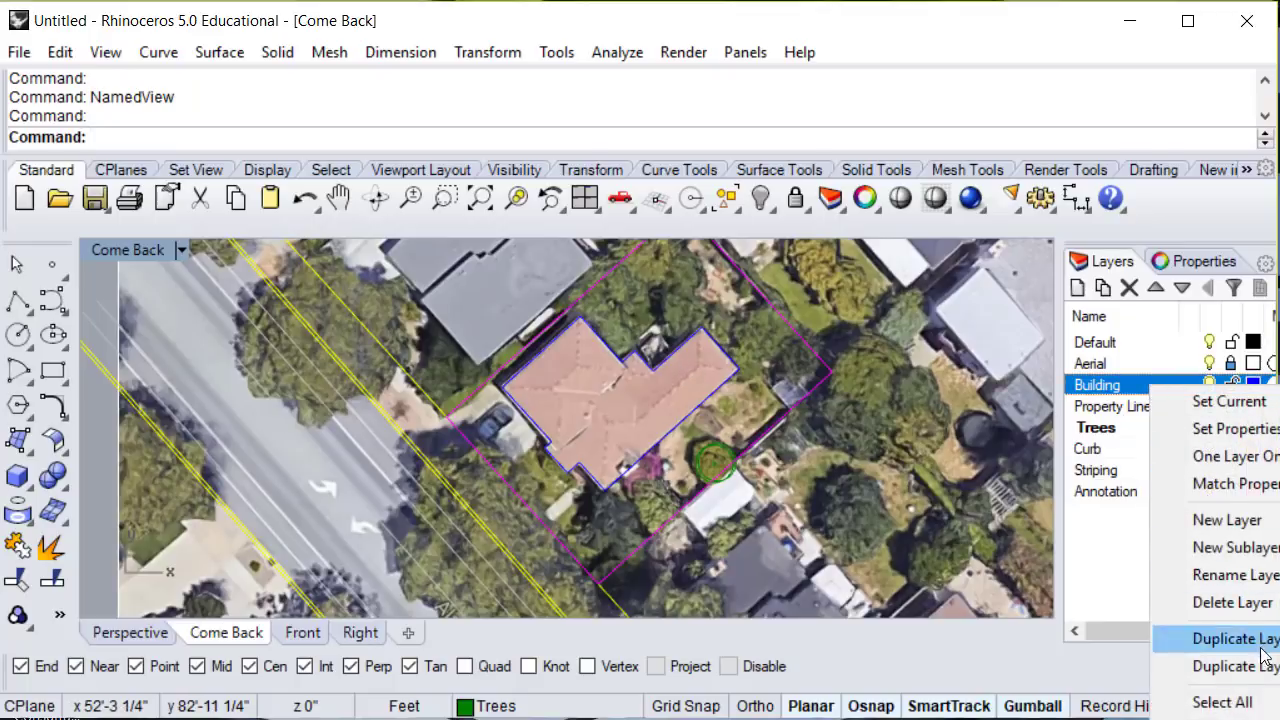
left_click(1222, 702)
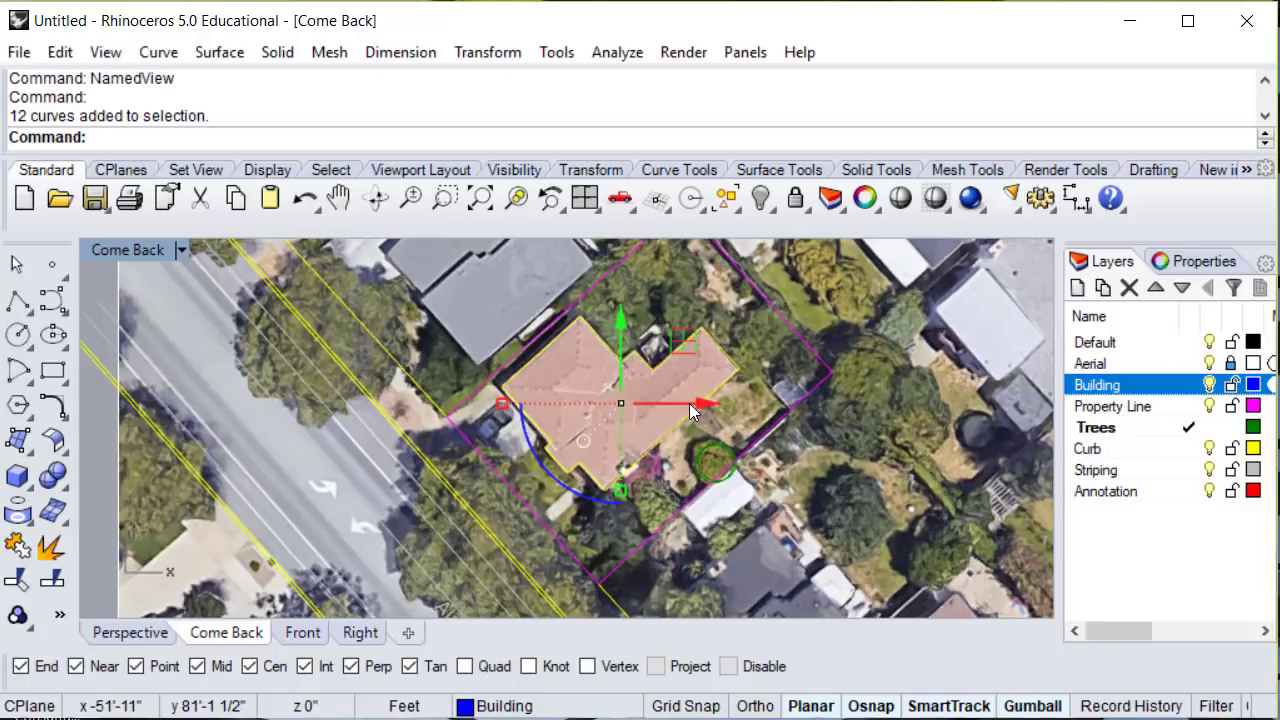
type("Join")
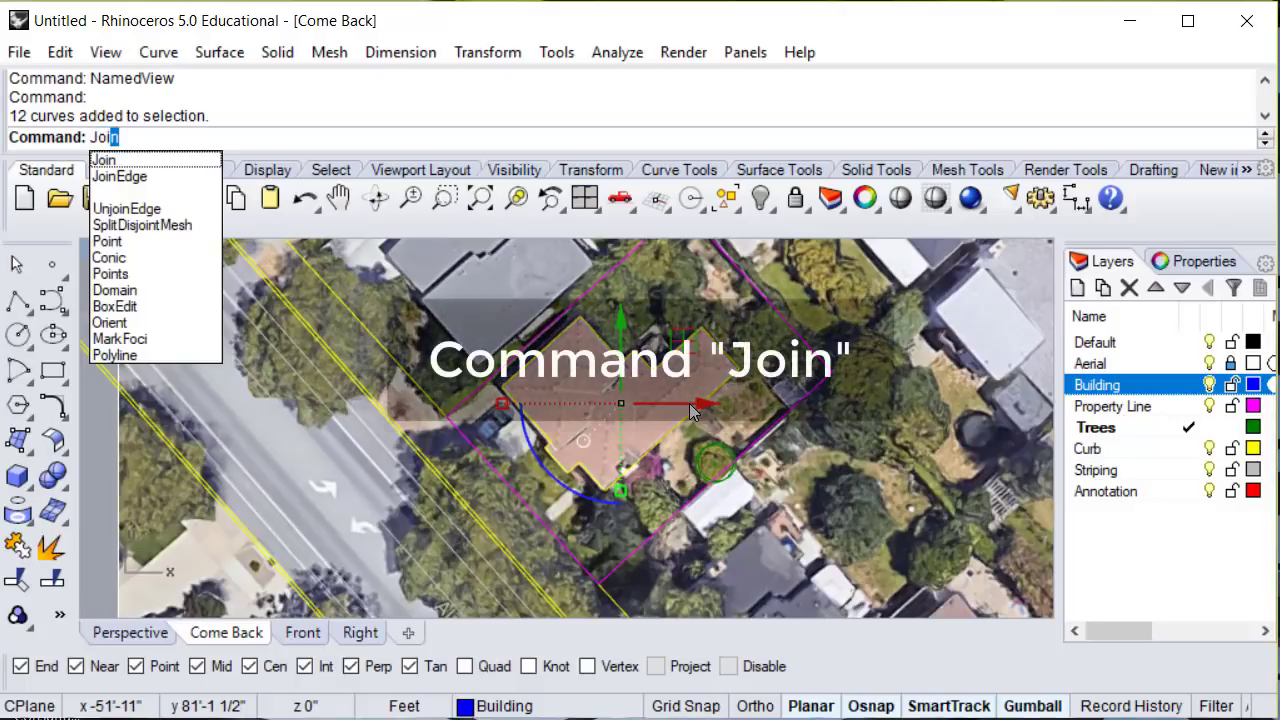
key("Return")
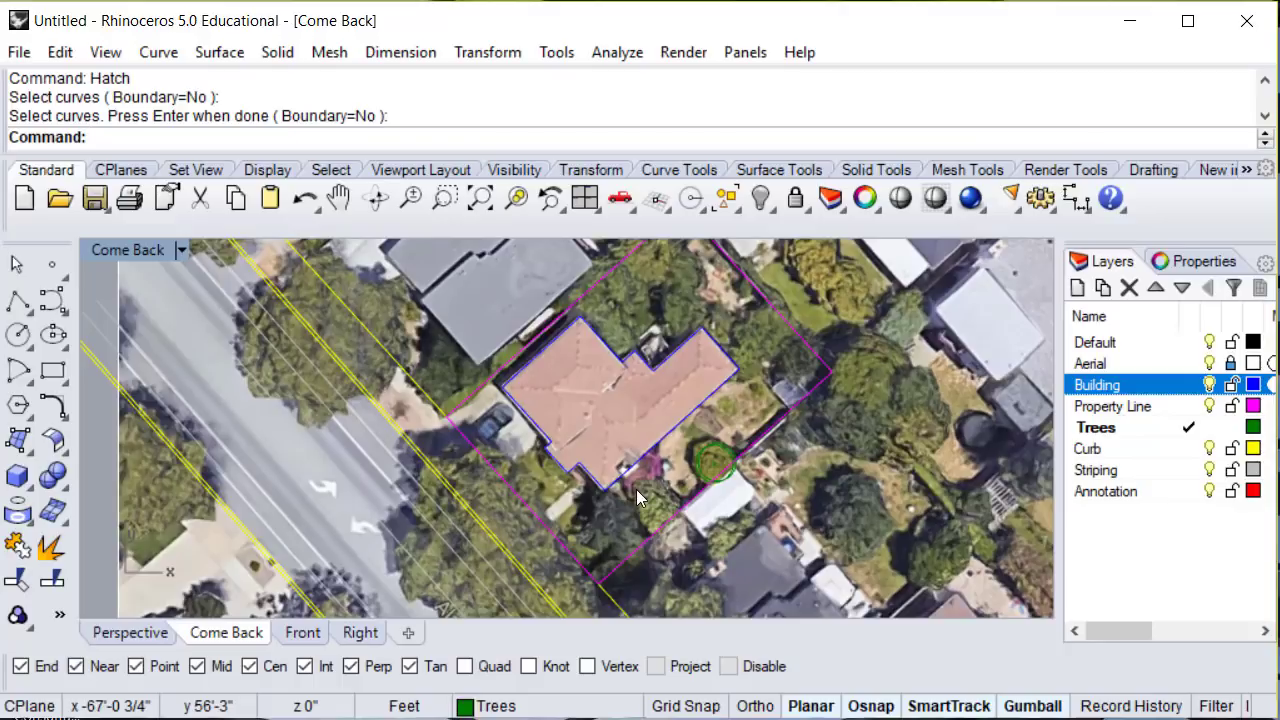
Start Hatch and pick the building outline as the curve to fill.
type("Hatch")
key("Return")
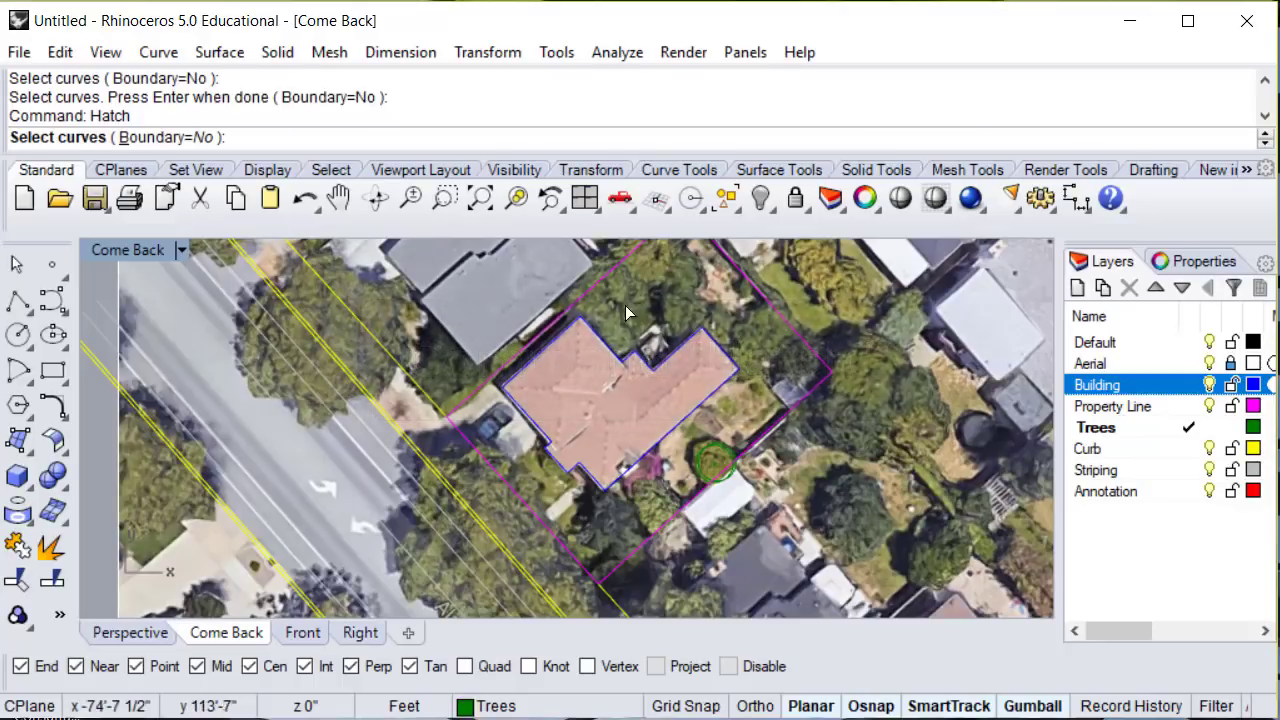
left_click(605, 344)
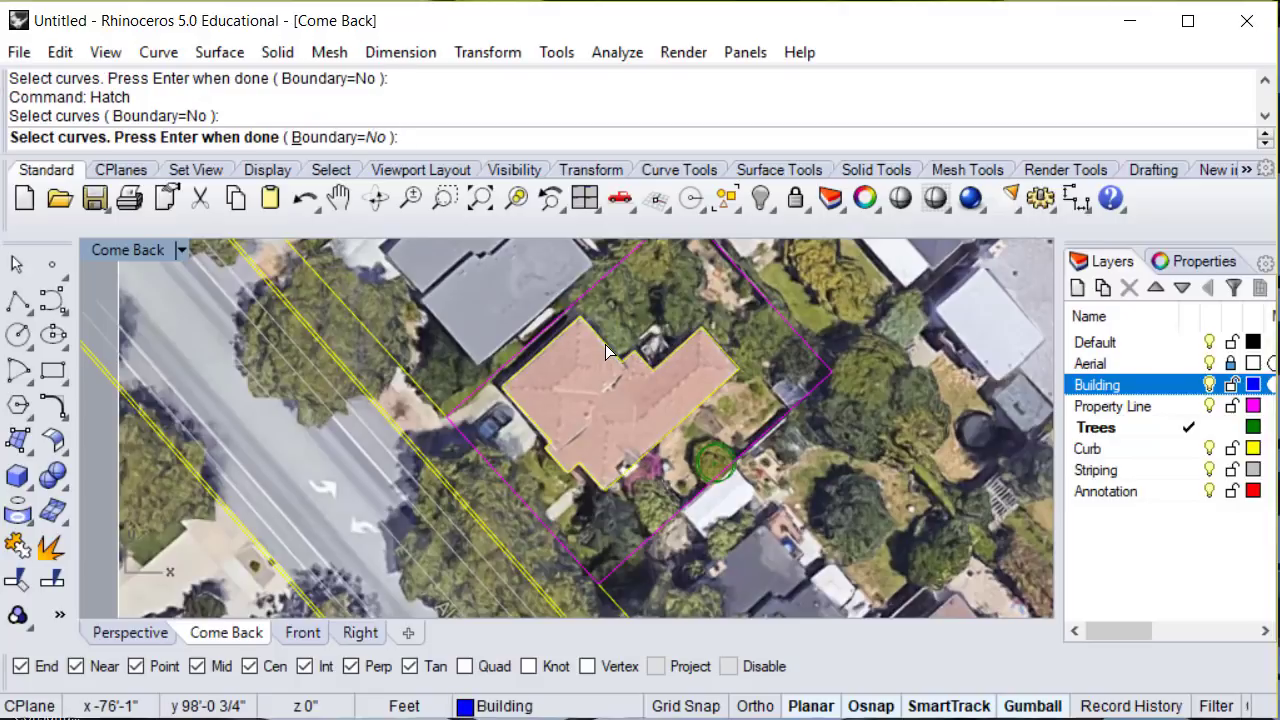
key("Return")
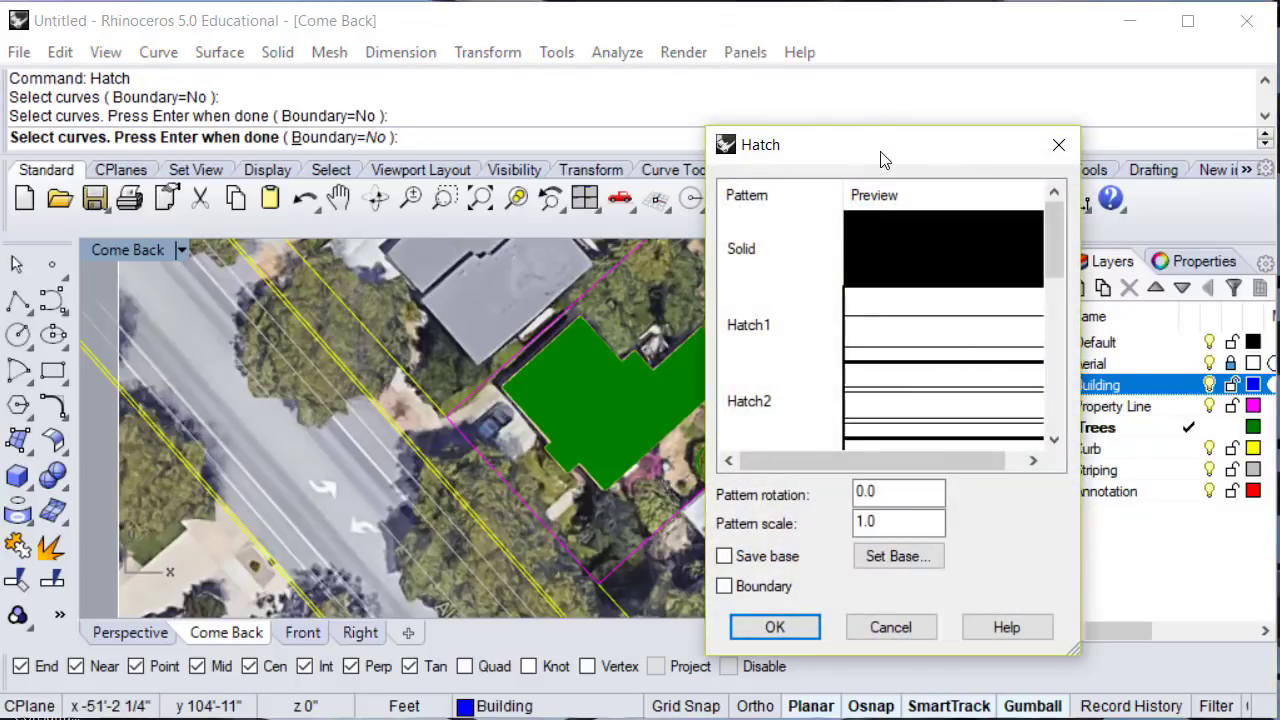
Apply the Hatch1 pattern with rotation 45 and scale 5.
mouse_move(874, 148)
left_mouse_down()
mouse_move(695, 108)
mouse_move(626, 115)
left_mouse_up()
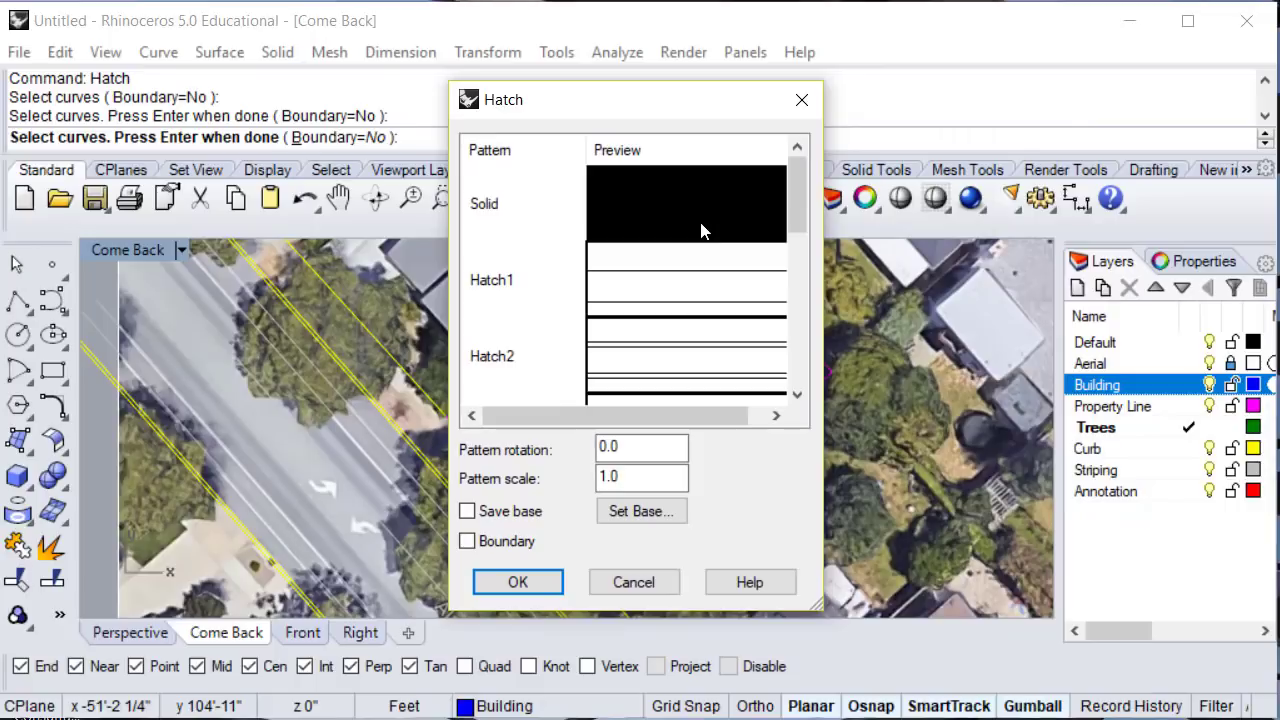
scroll(701, 226, "down", 6)
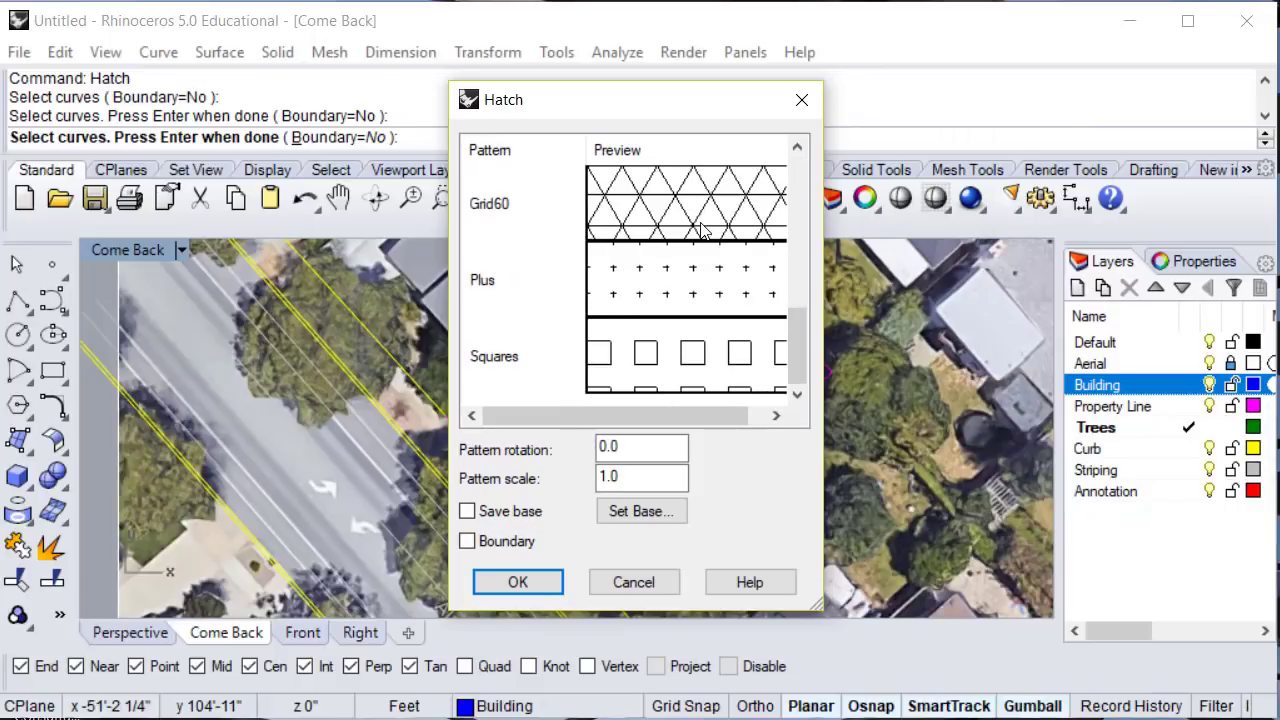
scroll(715, 311, "up", 6)
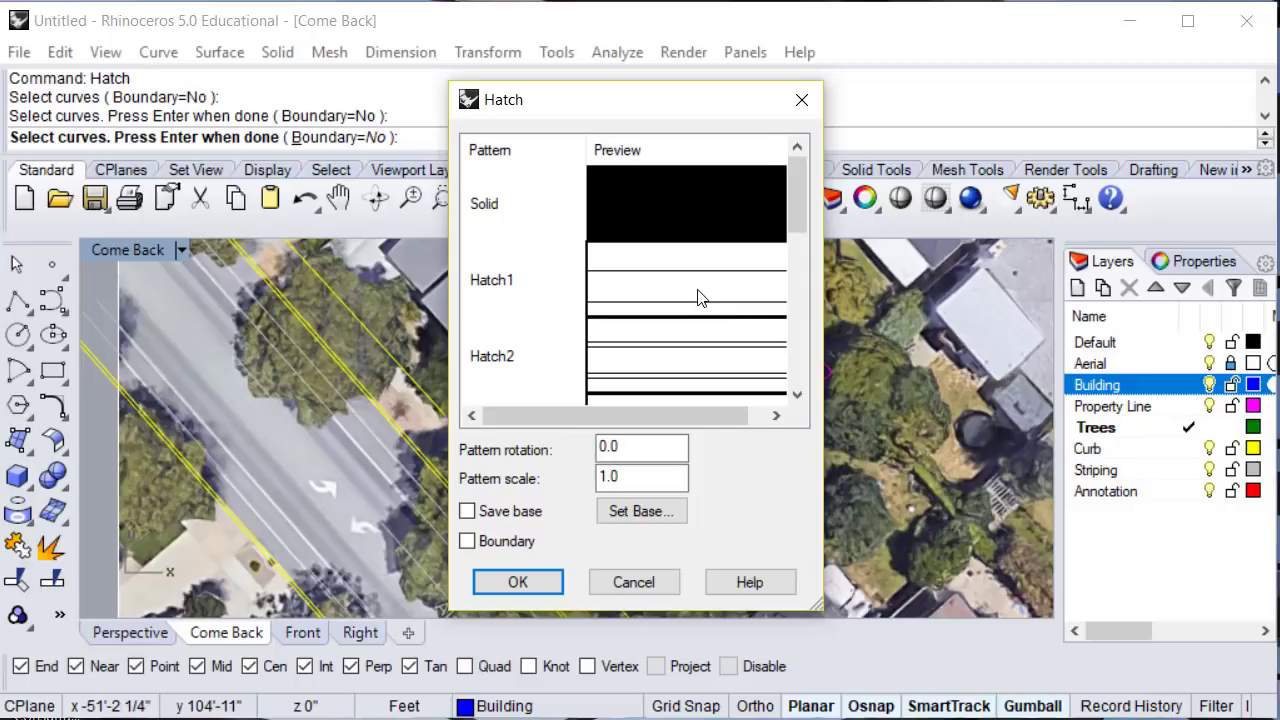
left_click(679, 266)
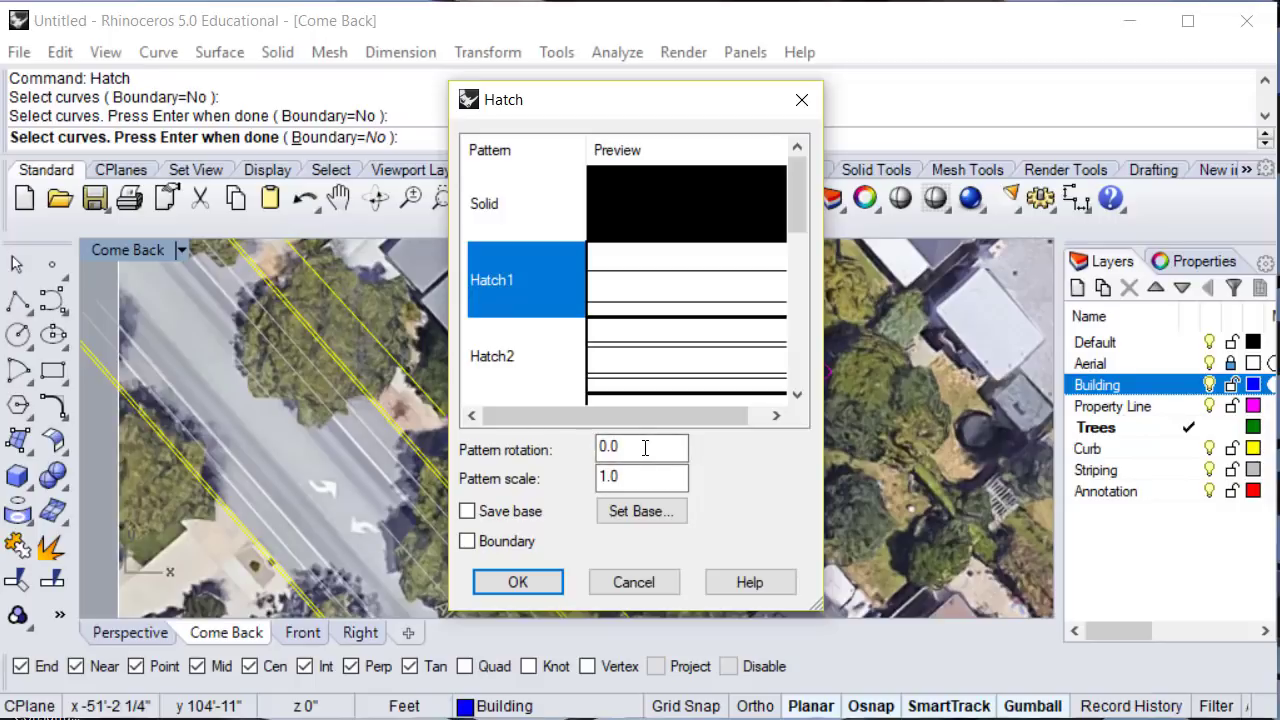
double_click(645, 447)
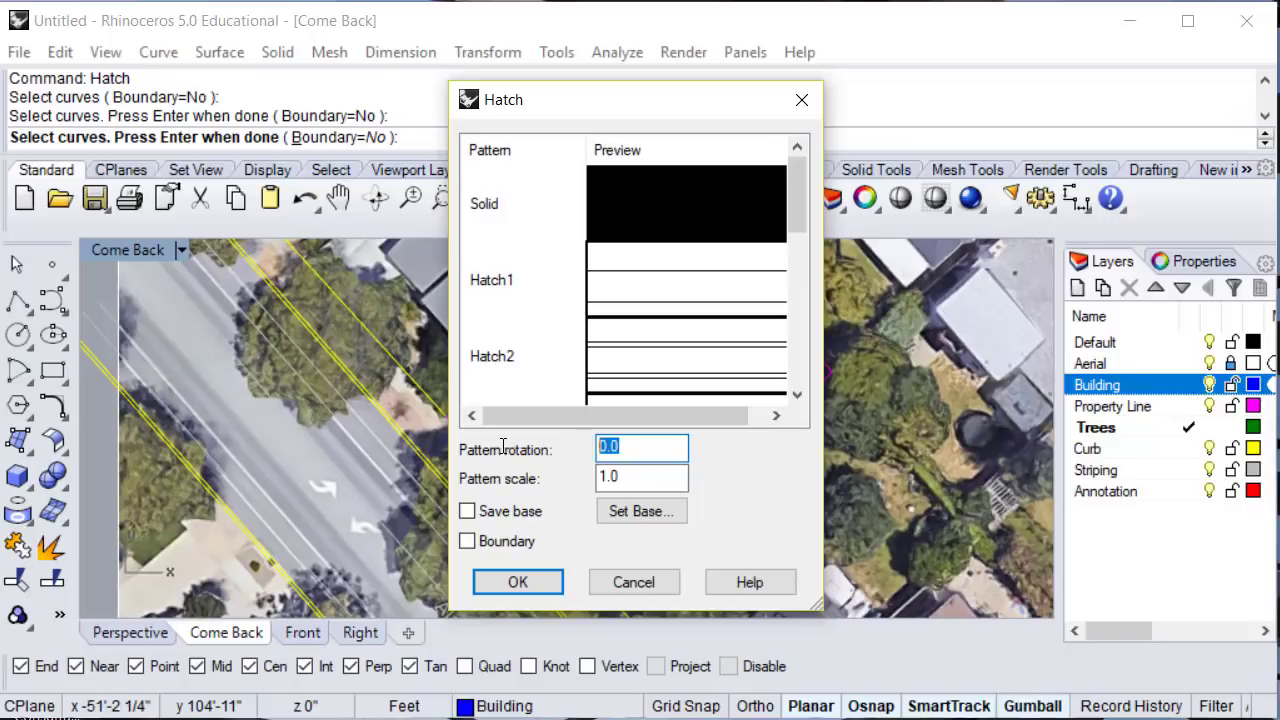
type("45")
double_click(637, 480)
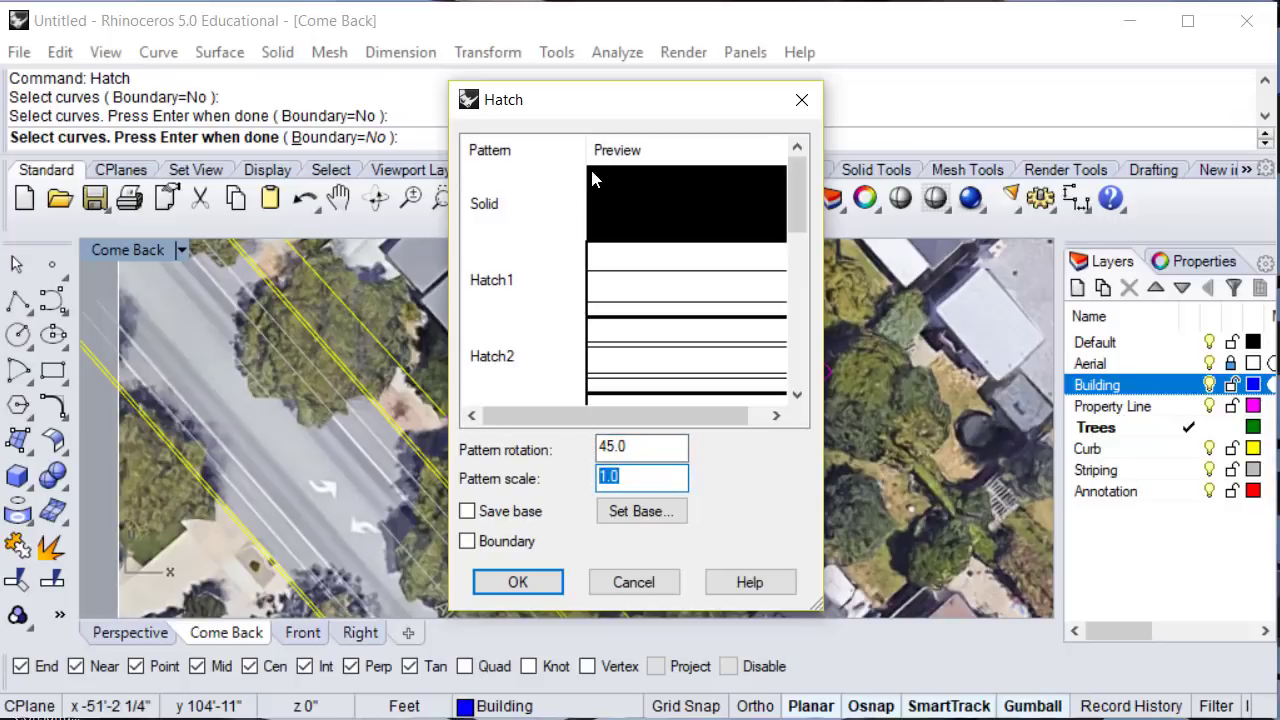
mouse_move(600, 104)
left_mouse_down()
mouse_move(766, 108)
mouse_move(858, 87)
mouse_move(849, 80)
left_mouse_up()
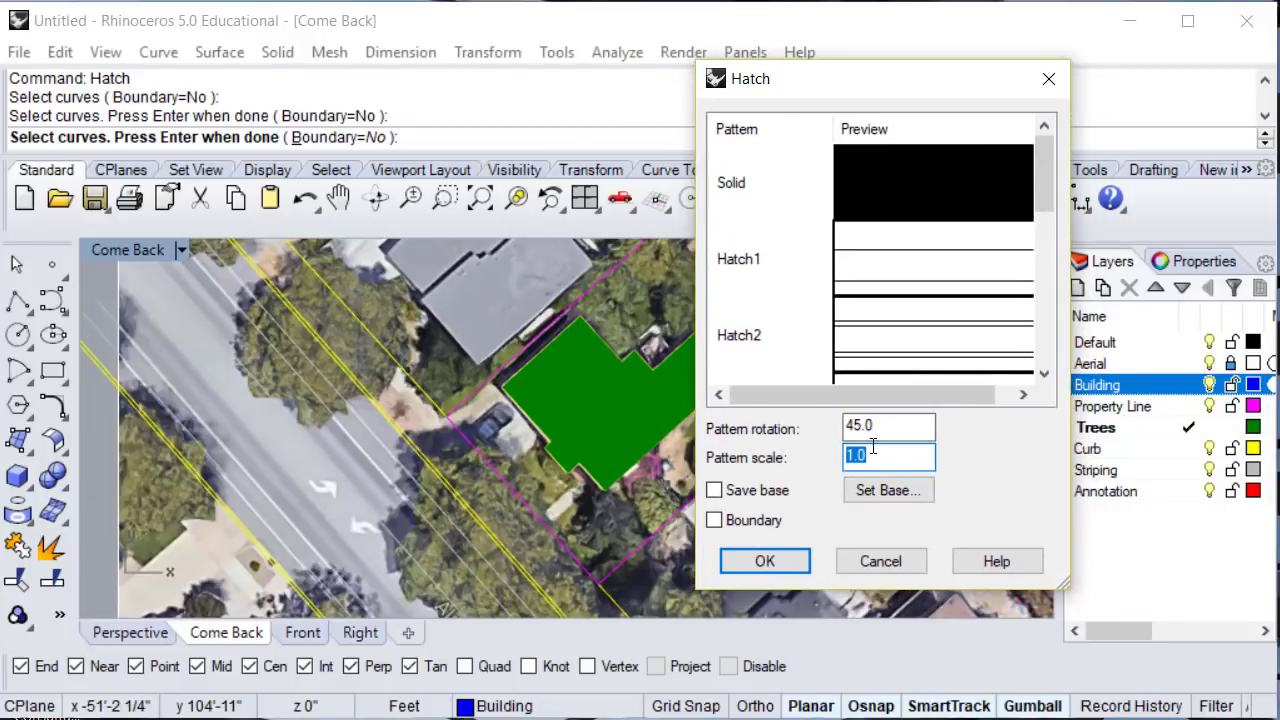
type("5")
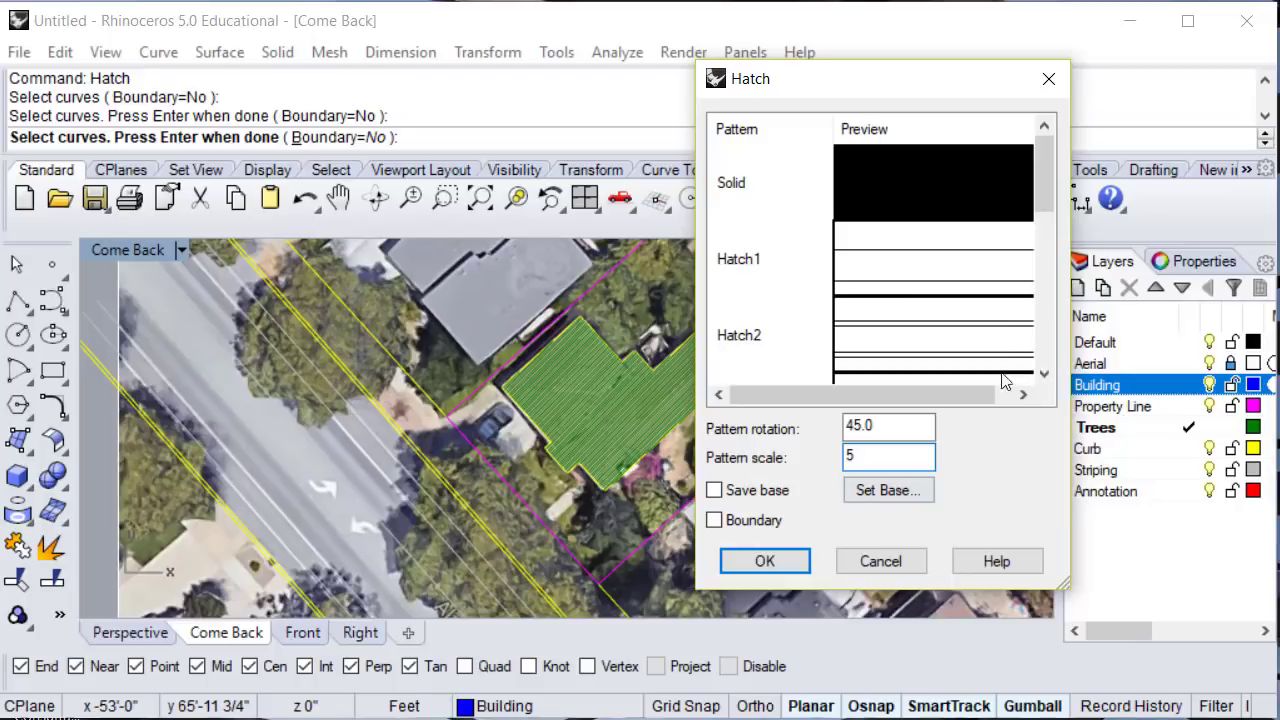
left_click(792, 561)
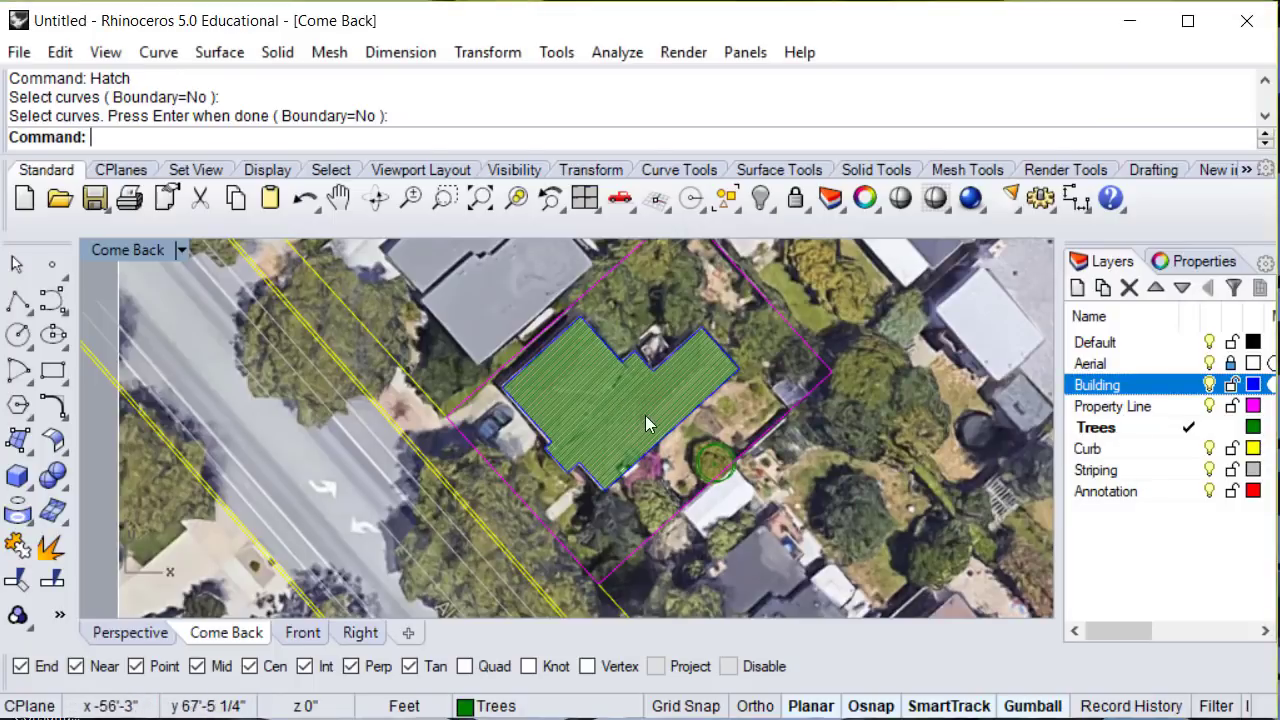
Move the building hatch onto the Building layer, then select the building's boundary curve.
left_click(634, 401)
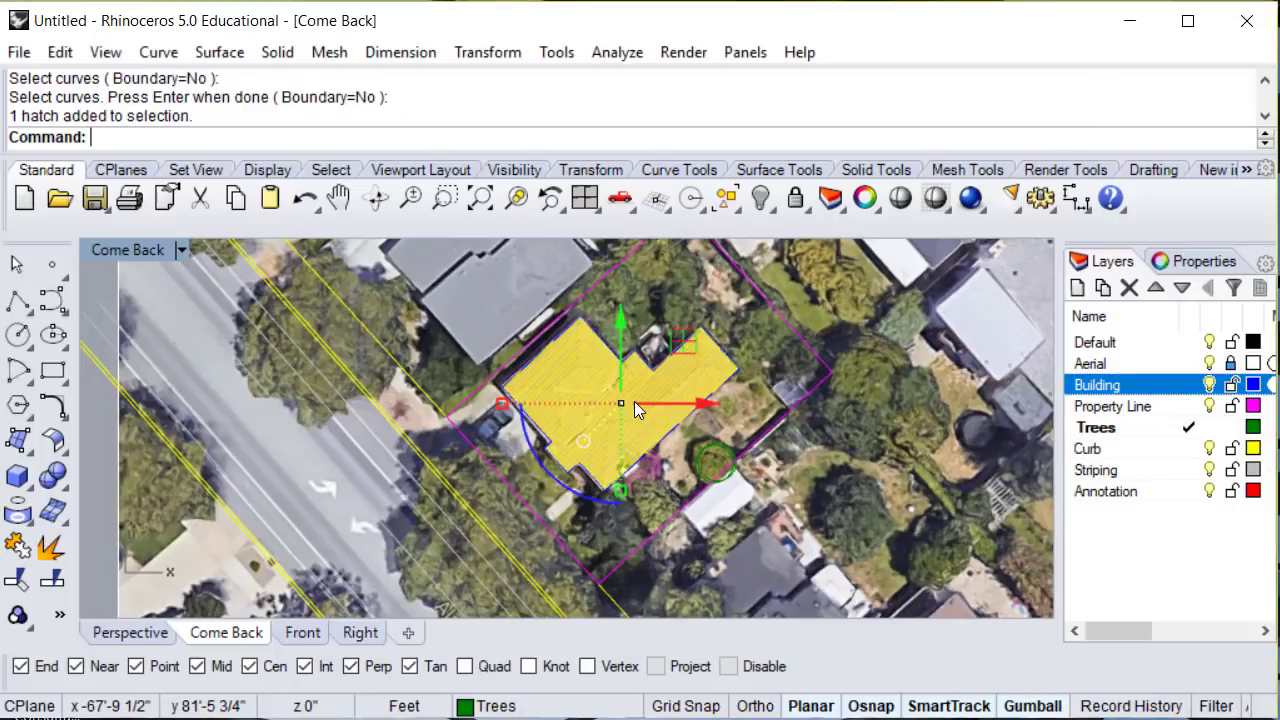
right_click(1168, 392)
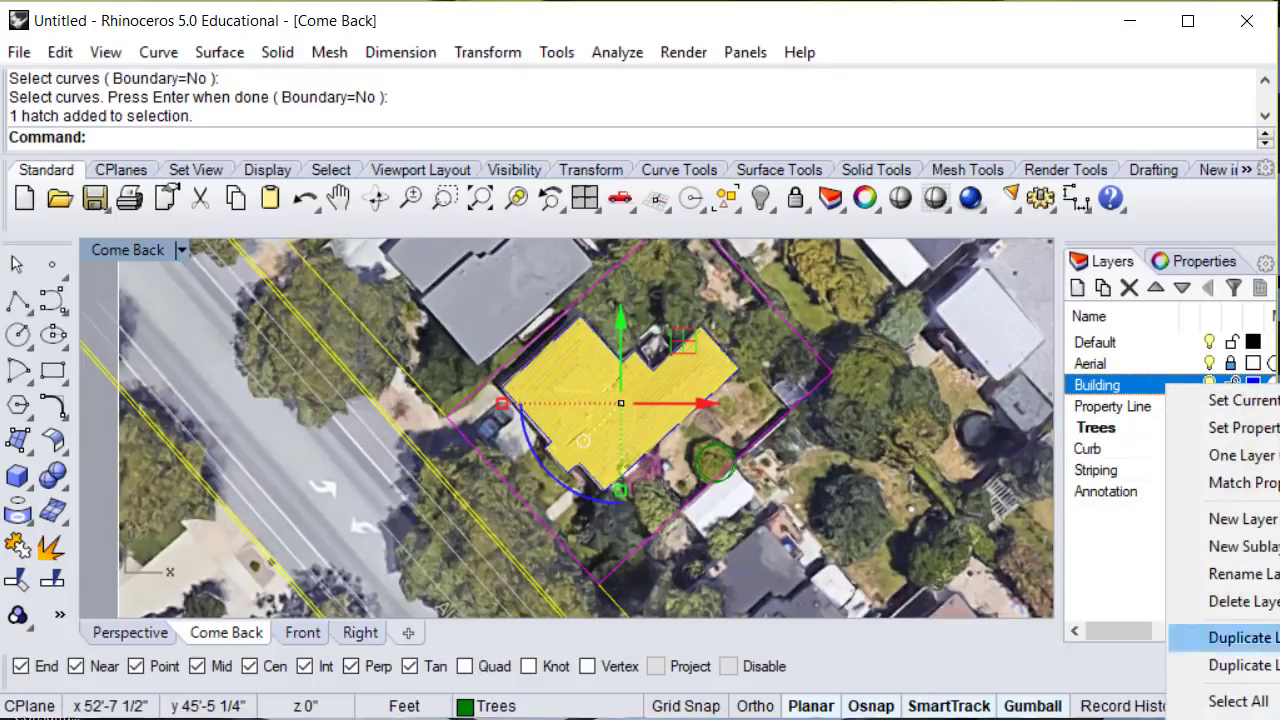
left_click(1240, 715)
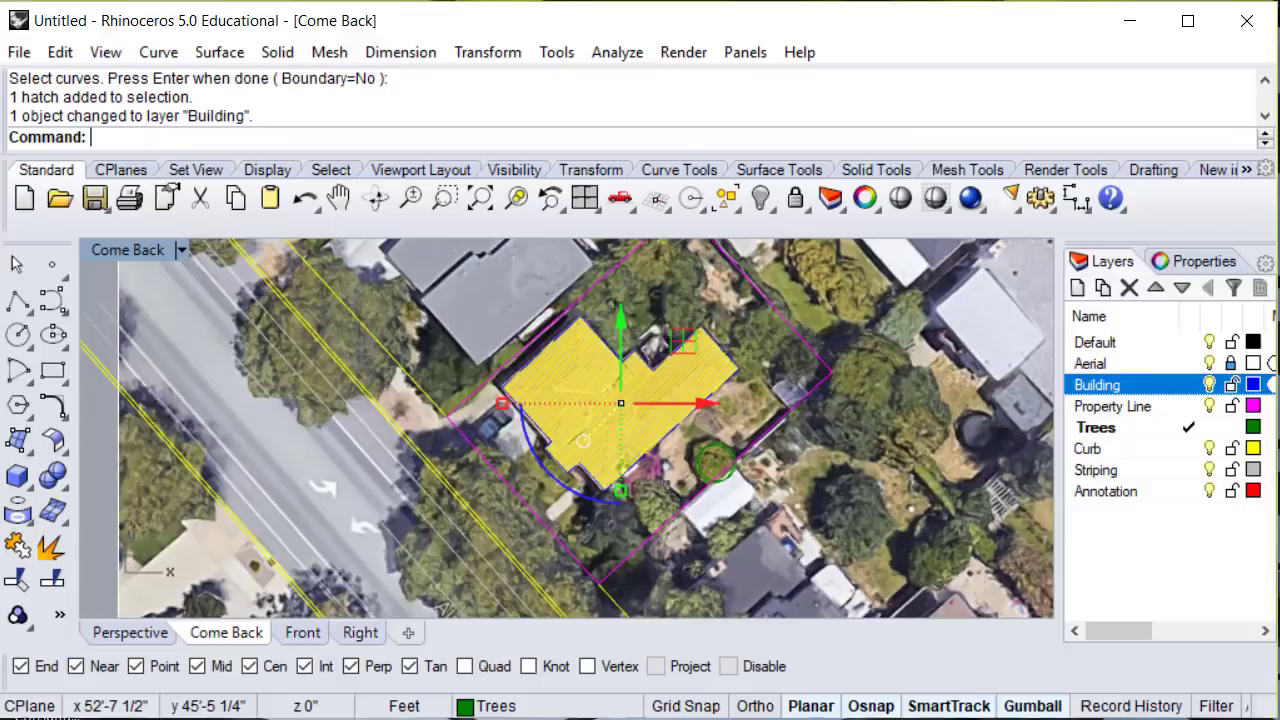
key("Escape")
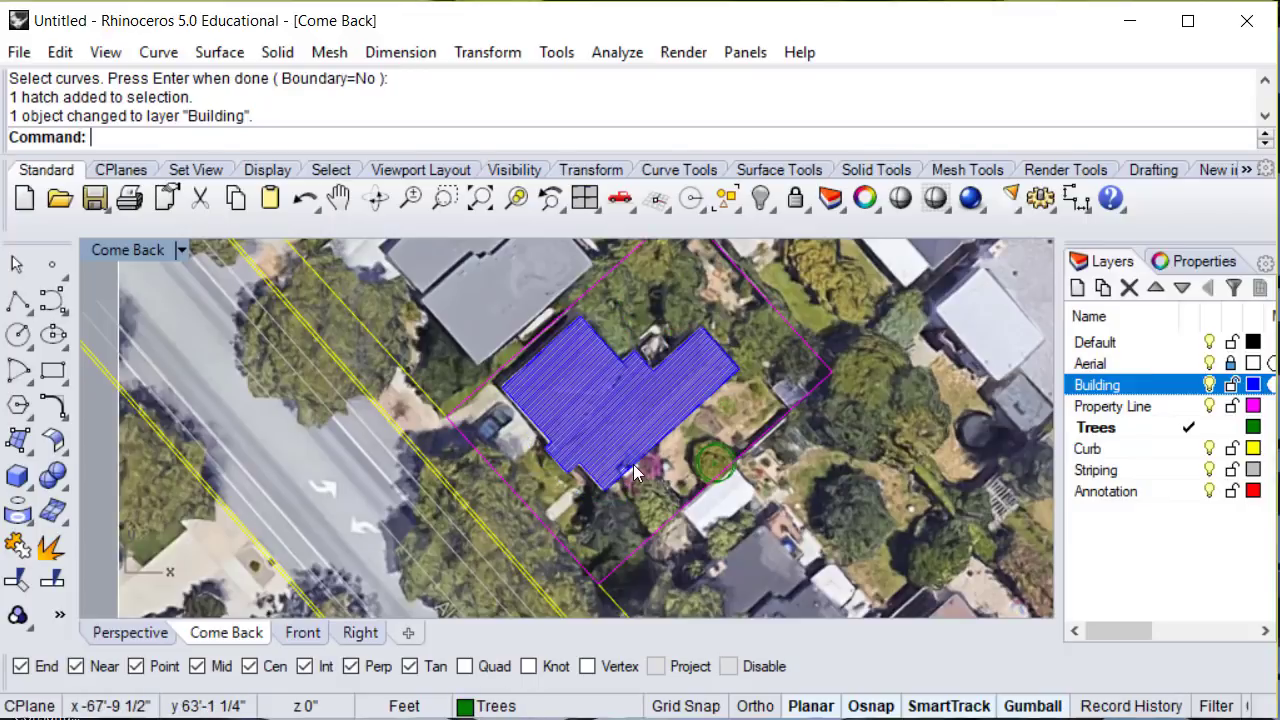
left_click(607, 486)
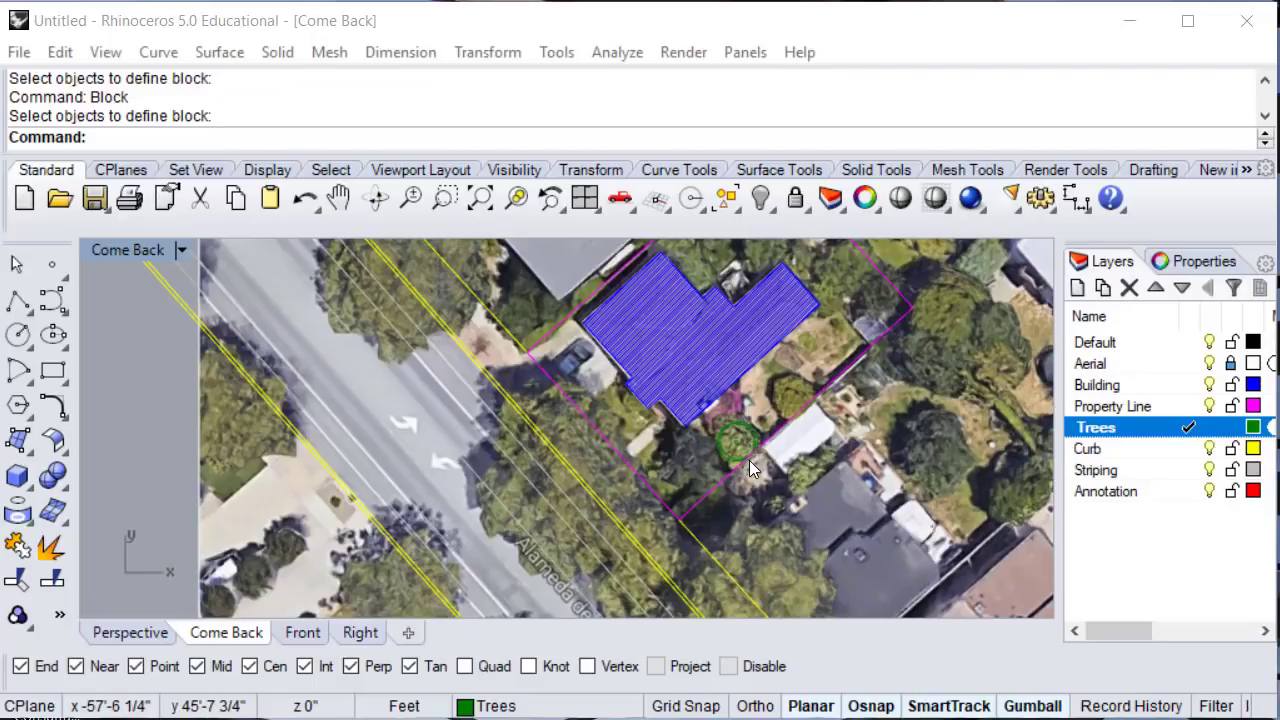
Change the Trees layer colour from DarkGreen to Green.
scroll(749, 460, "up", 3)
scroll(749, 460, "up", 2)
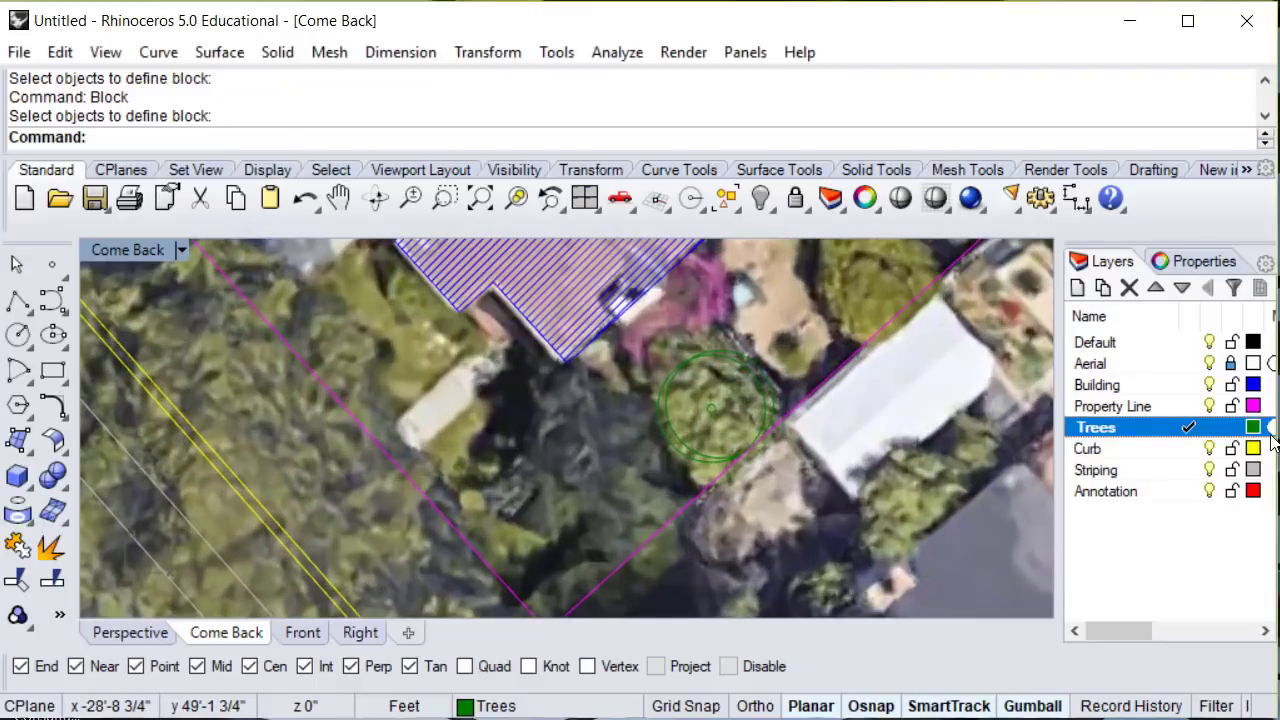
left_click(1254, 430)
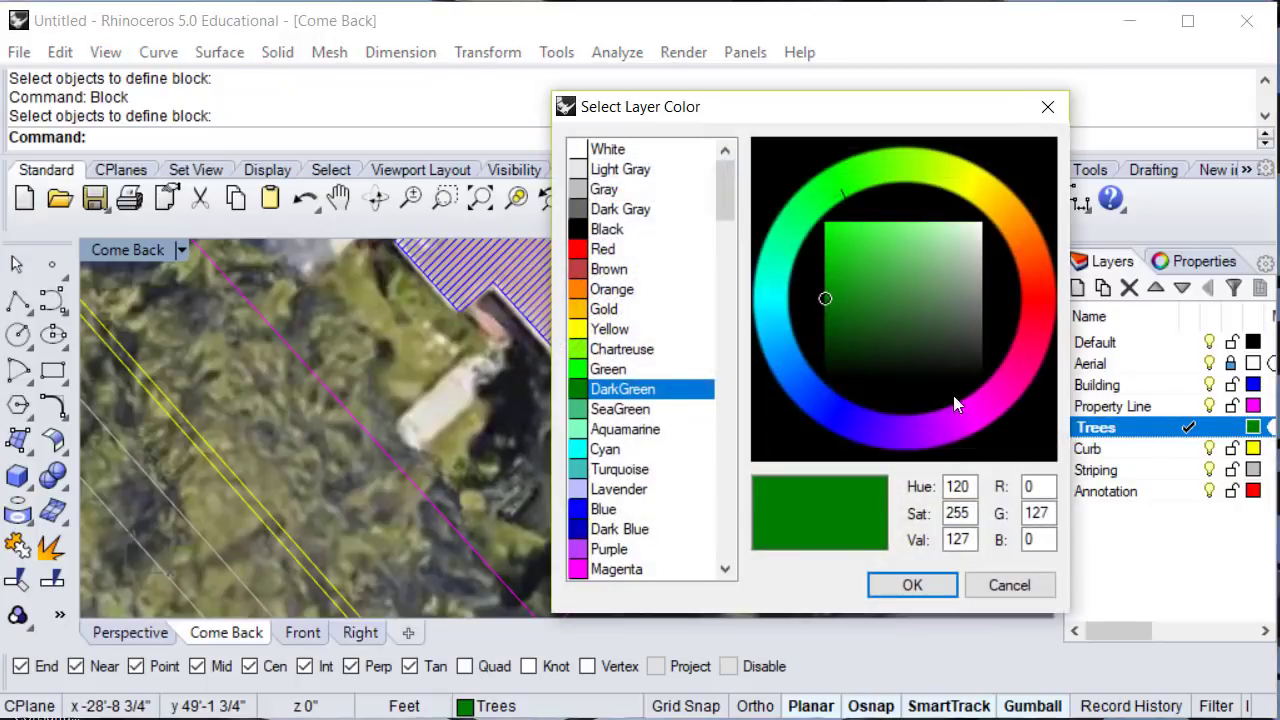
left_click(608, 370)
left_click(910, 585)
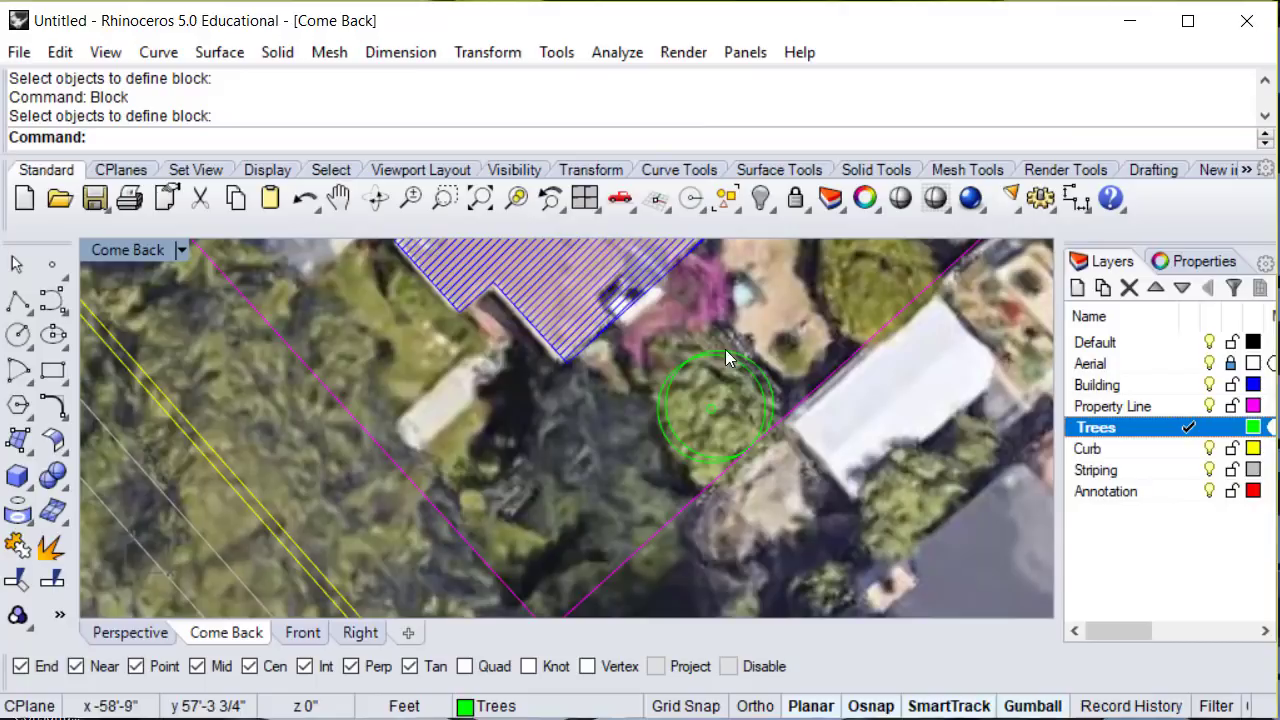
type("Blcok")
key("Return")
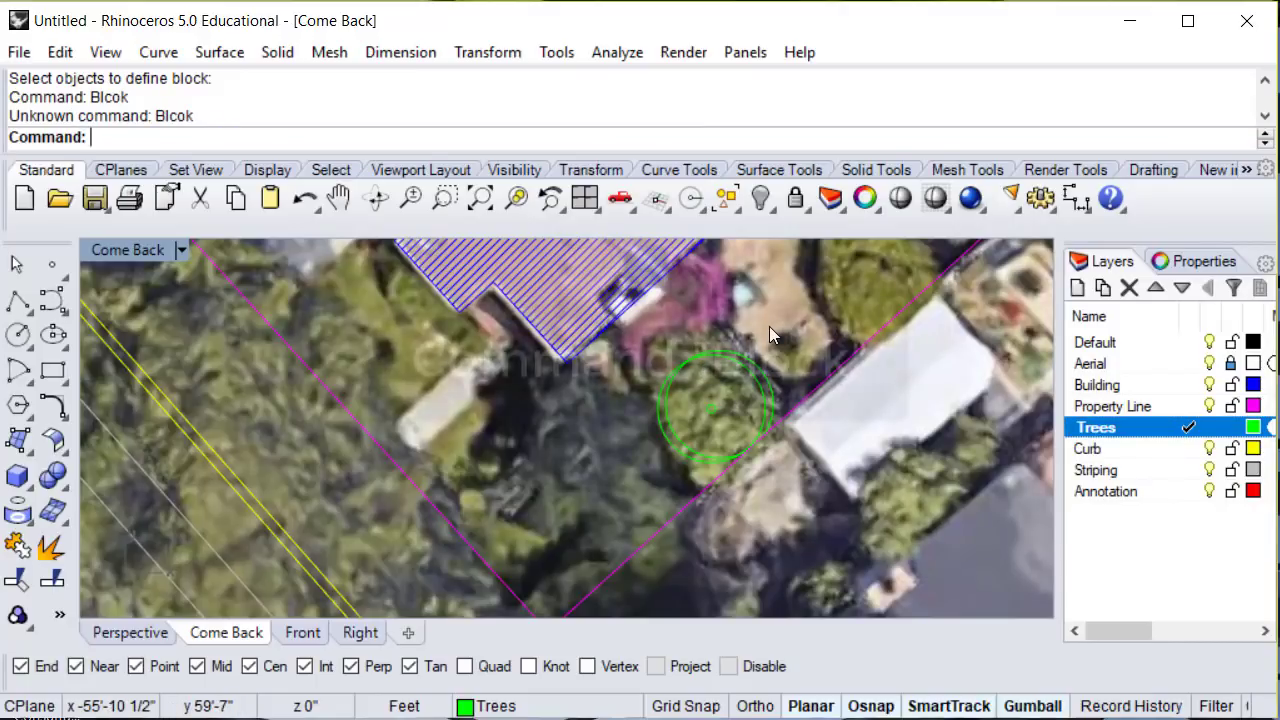
Define the green tree circles as a block named Tree, based at the tree centre.
type("Block")
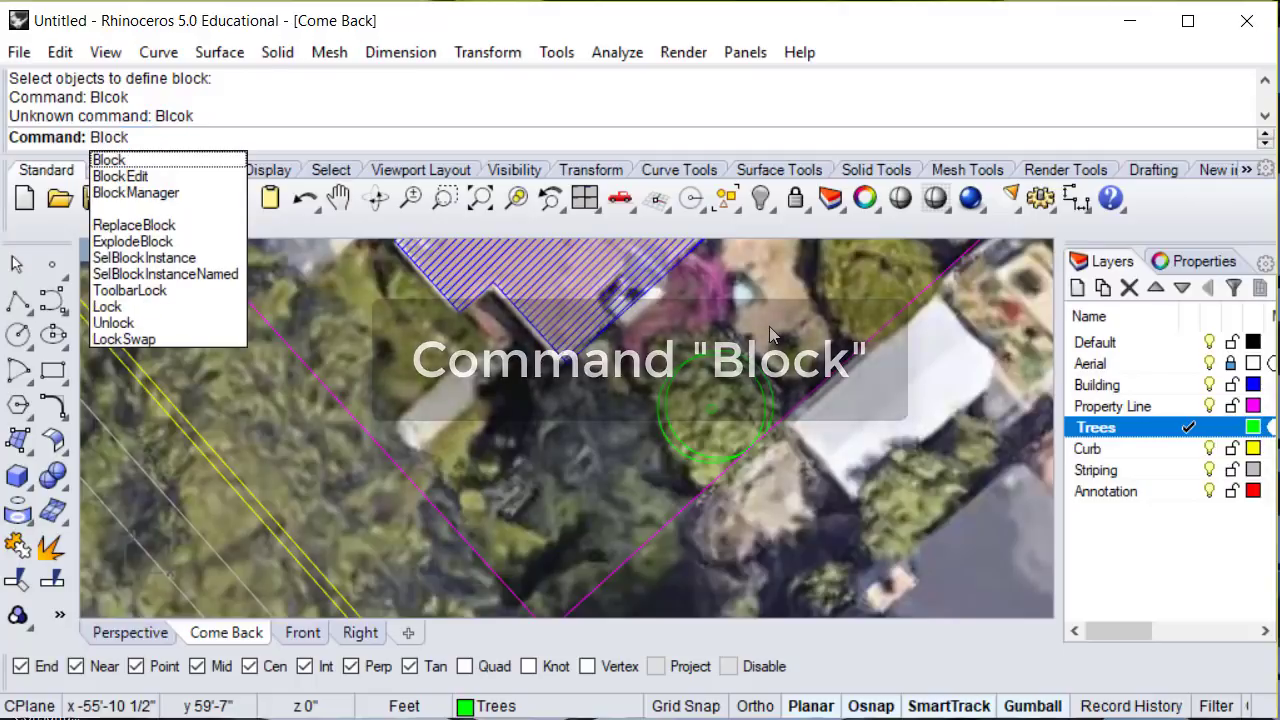
key("Return")
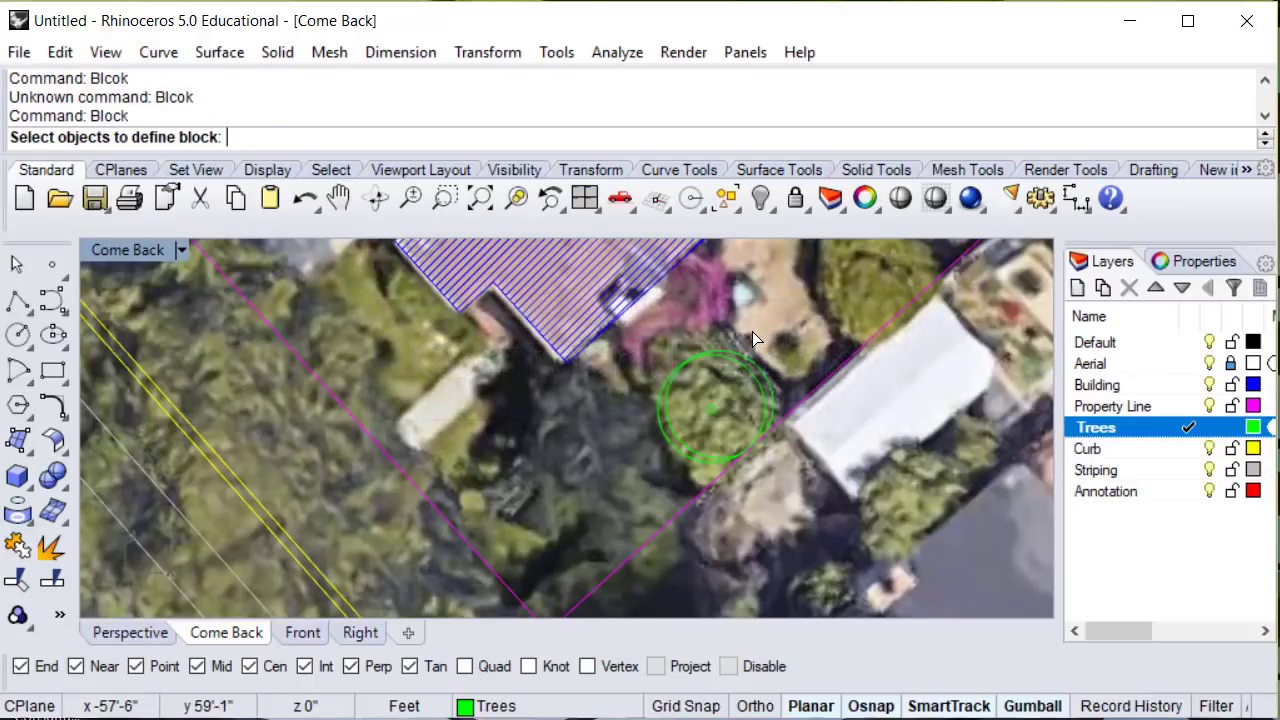
left_click(692, 417)
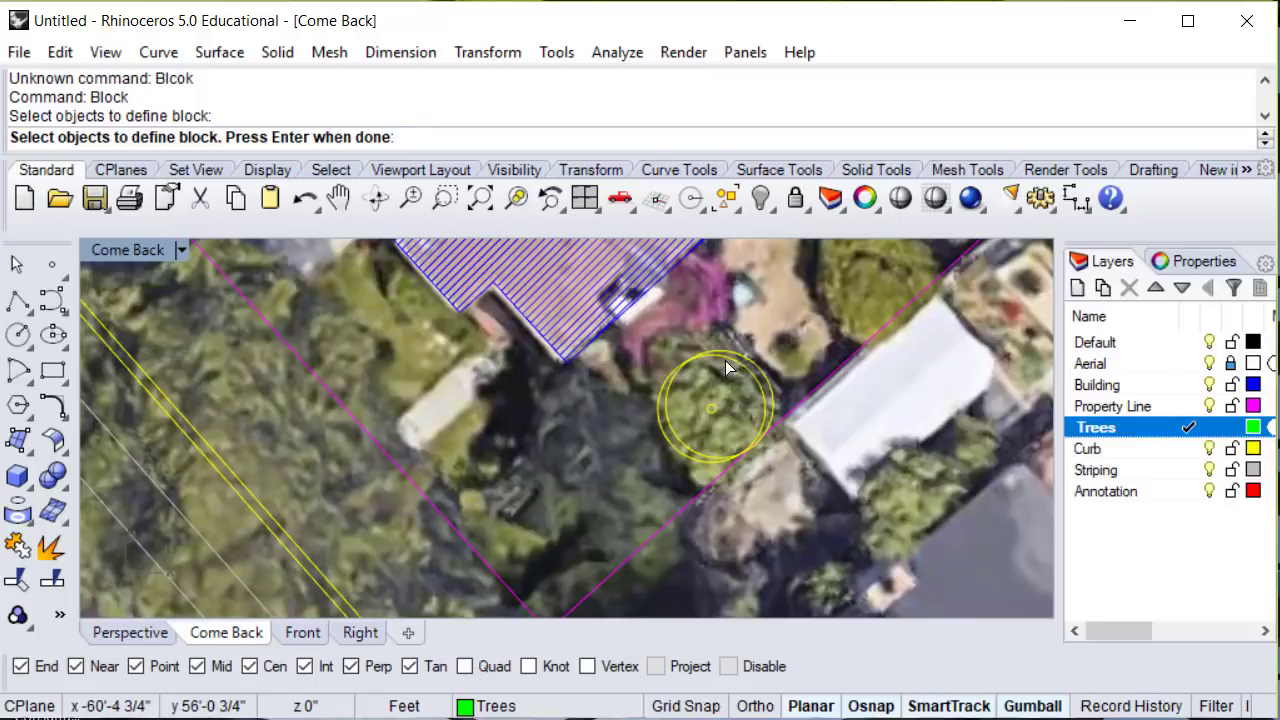
key("Return")
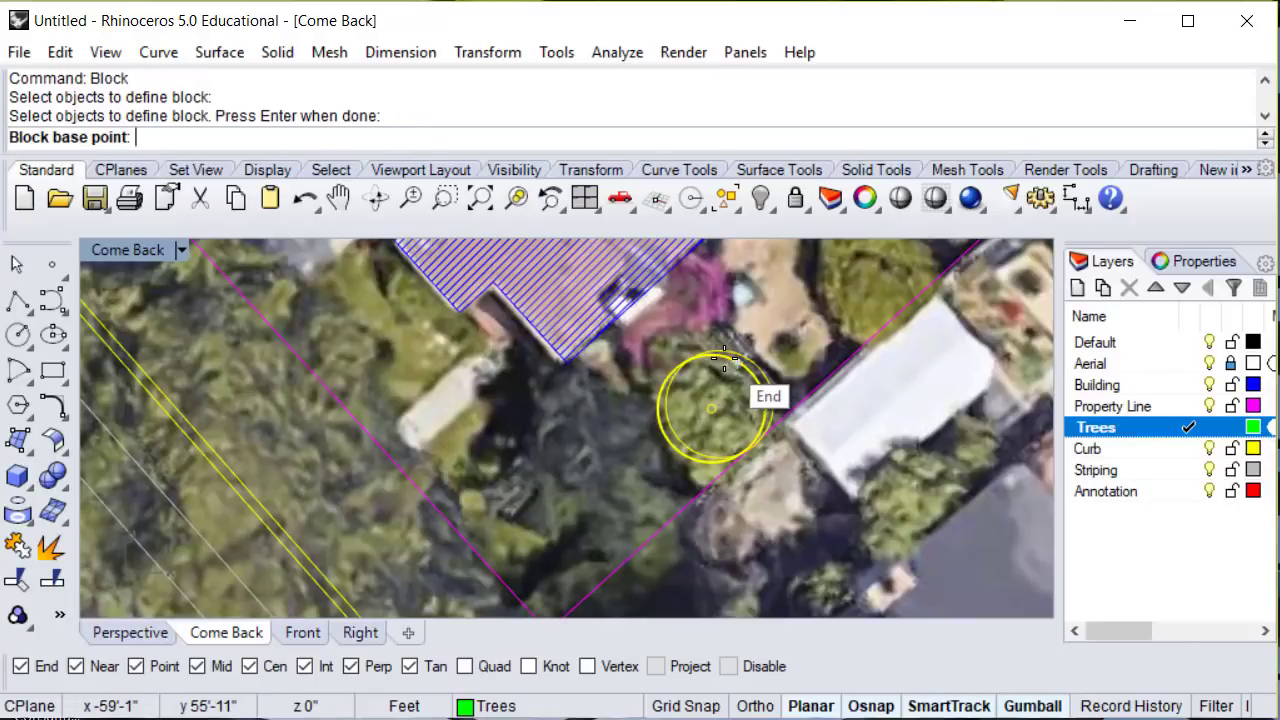
scroll(710, 415, "up", 2)
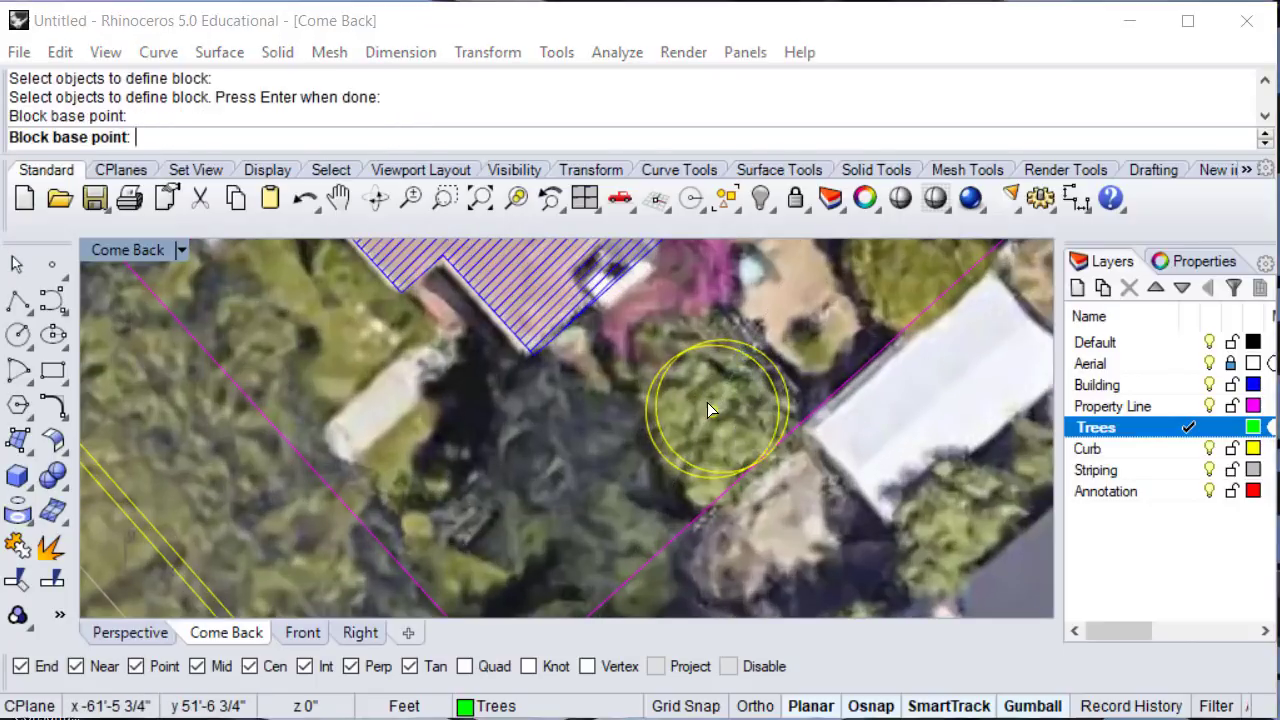
left_click(707, 410)
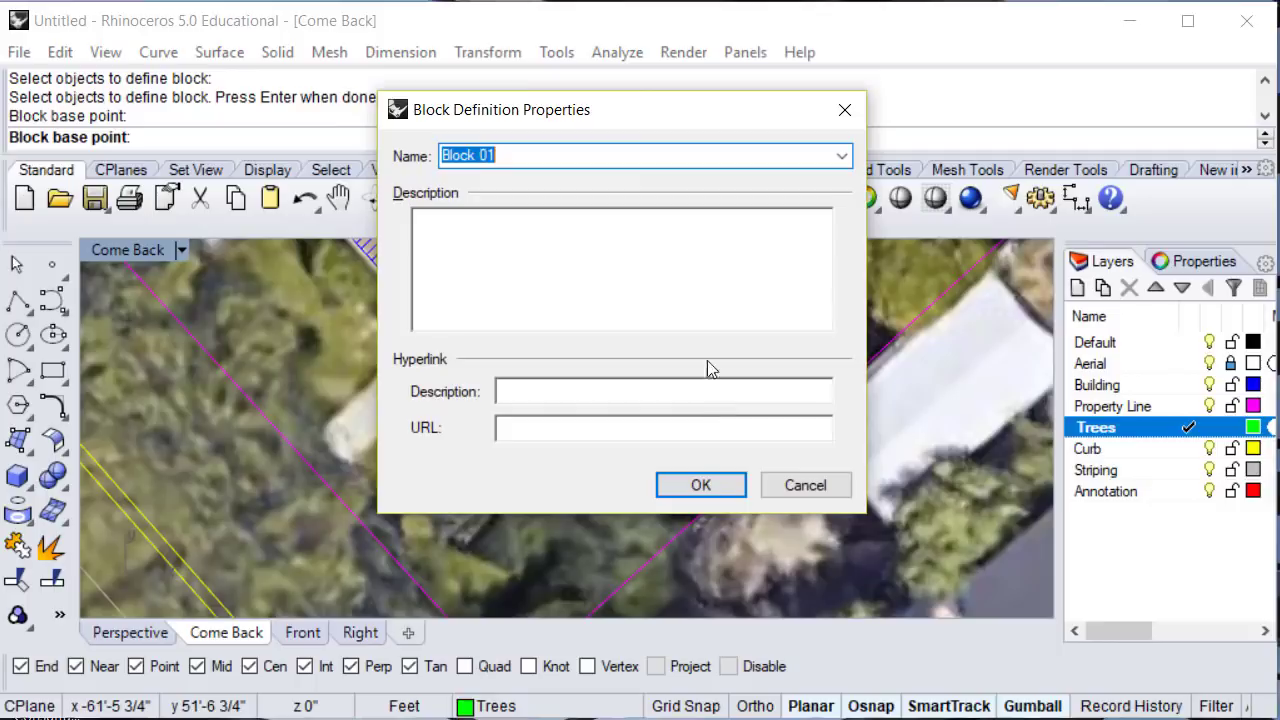
left_click_drag(648, 115, 404, 134)
type("Tree")
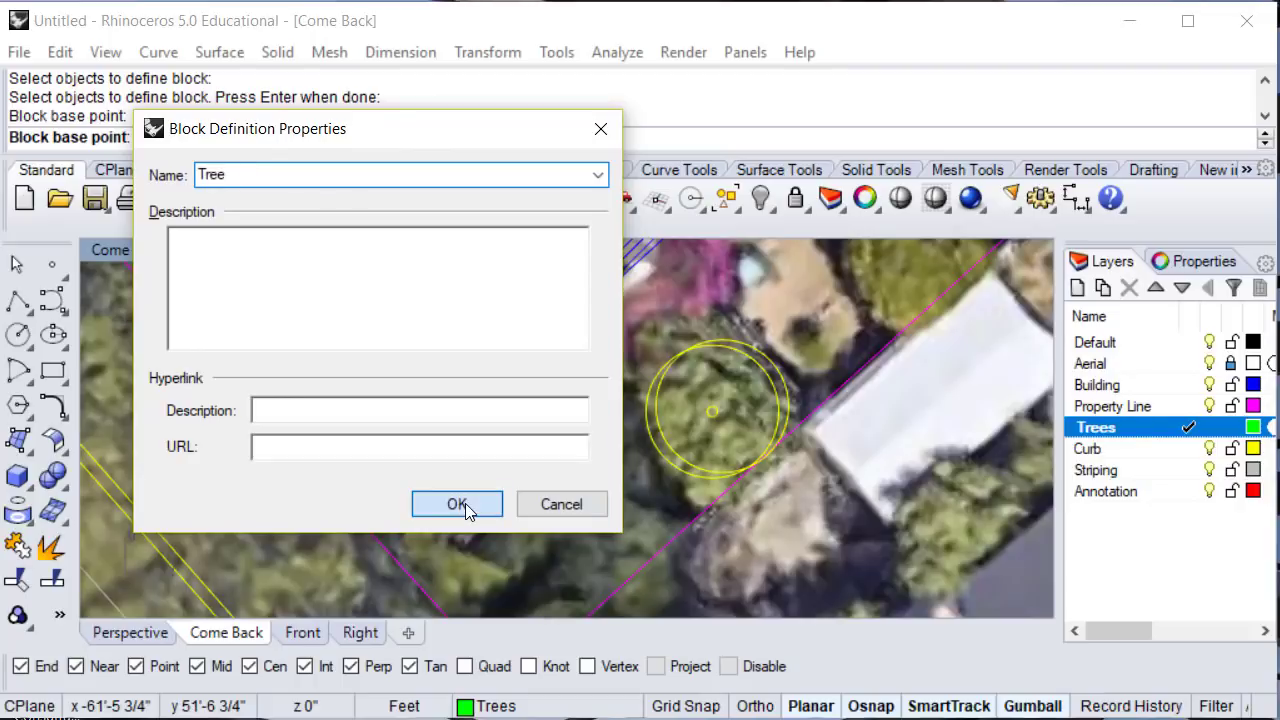
left_click(465, 503)
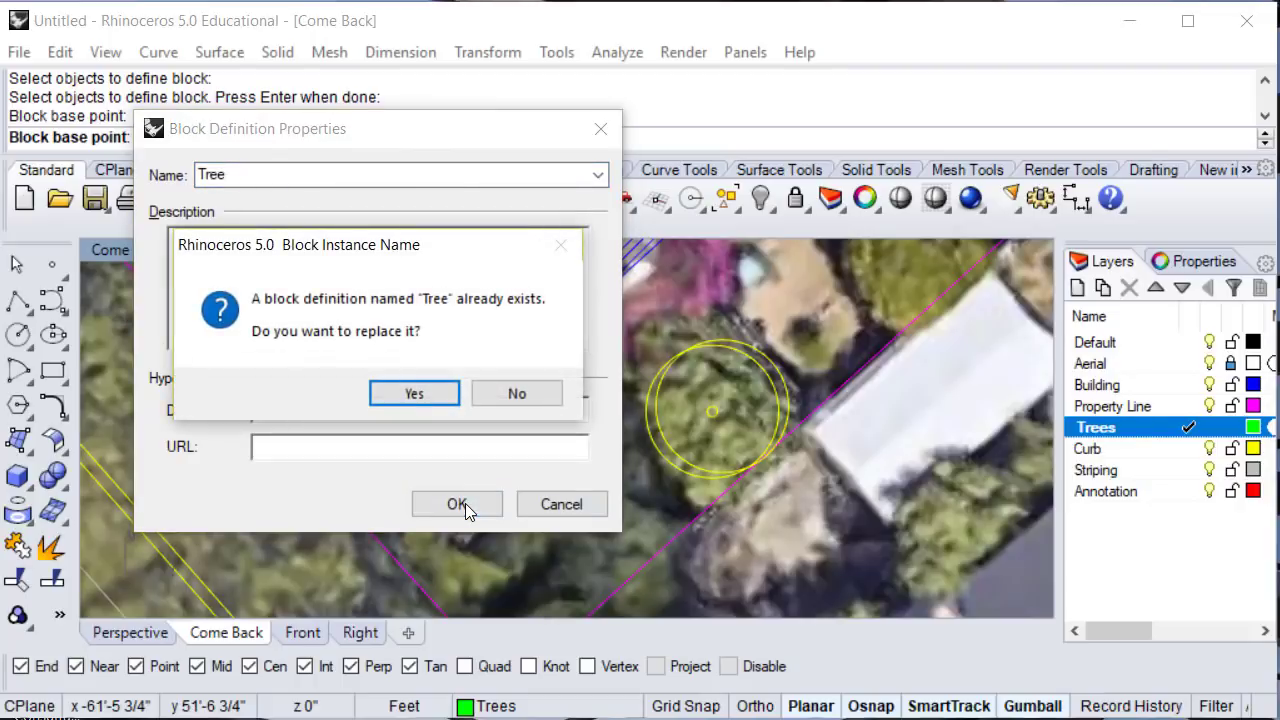
Replace the existing Tree block definition and begin copying the tree block.
left_click(414, 392)
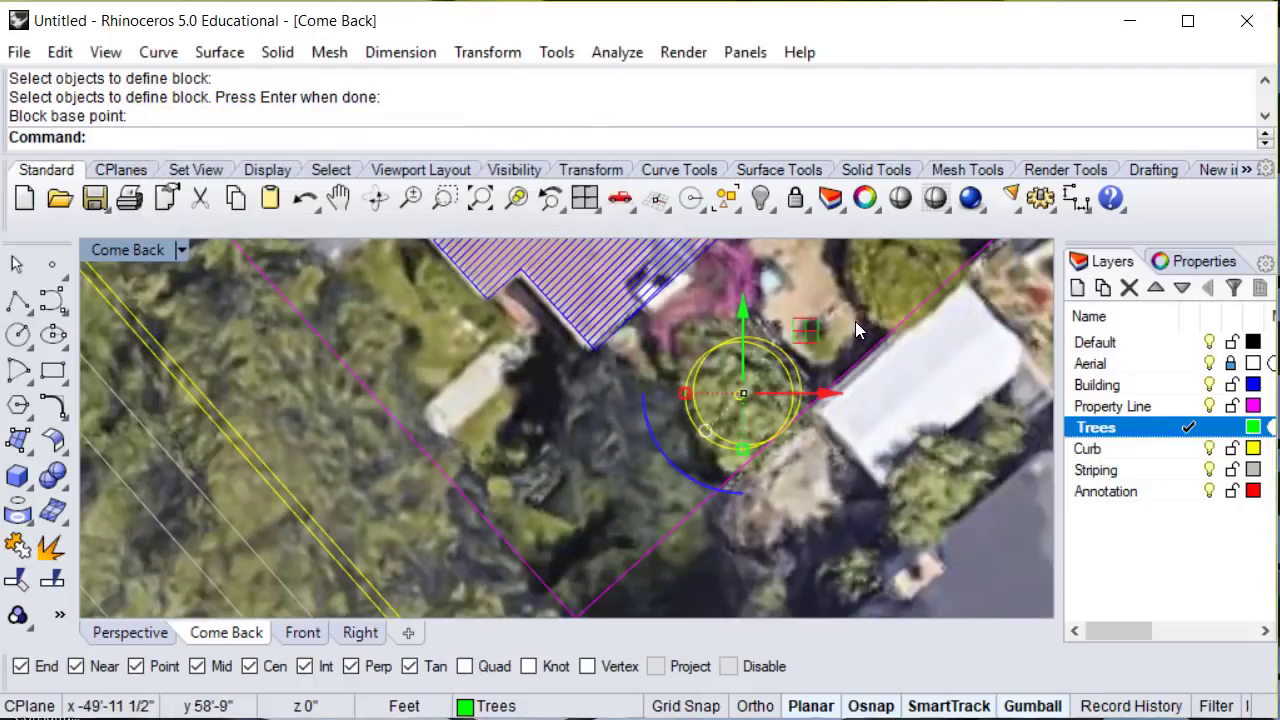
type("C")
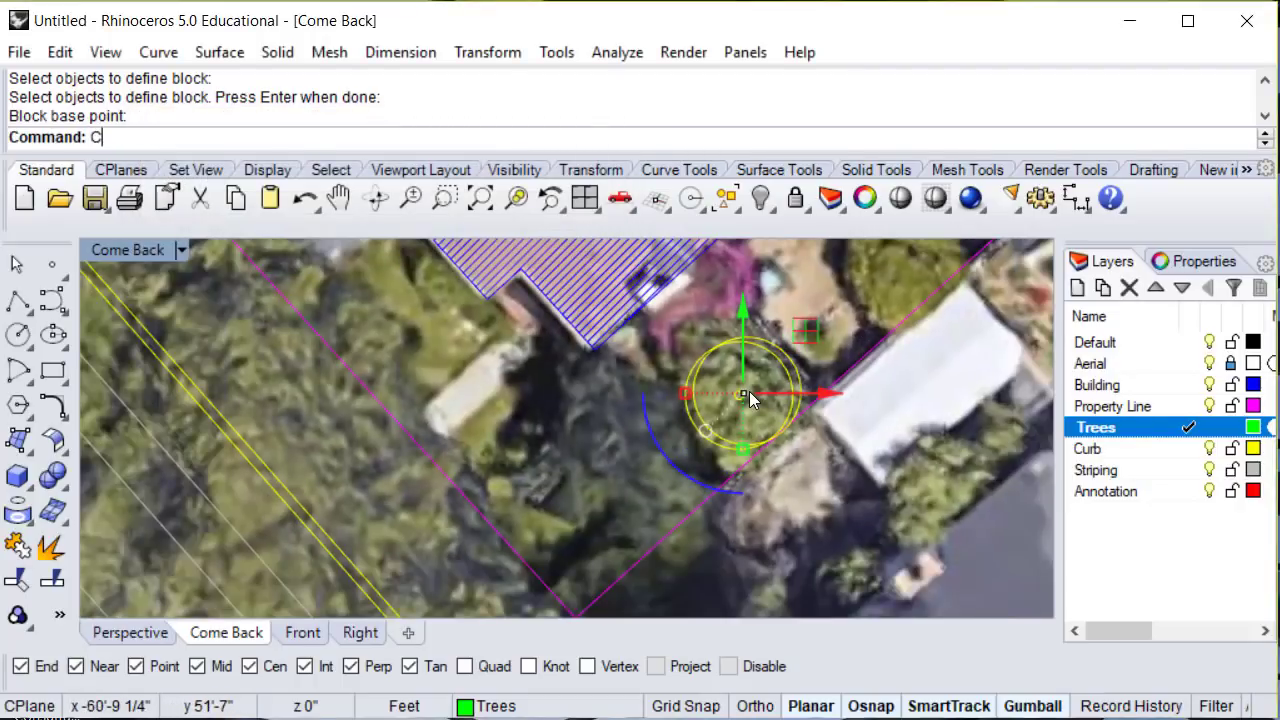
type("o")
key("Return")
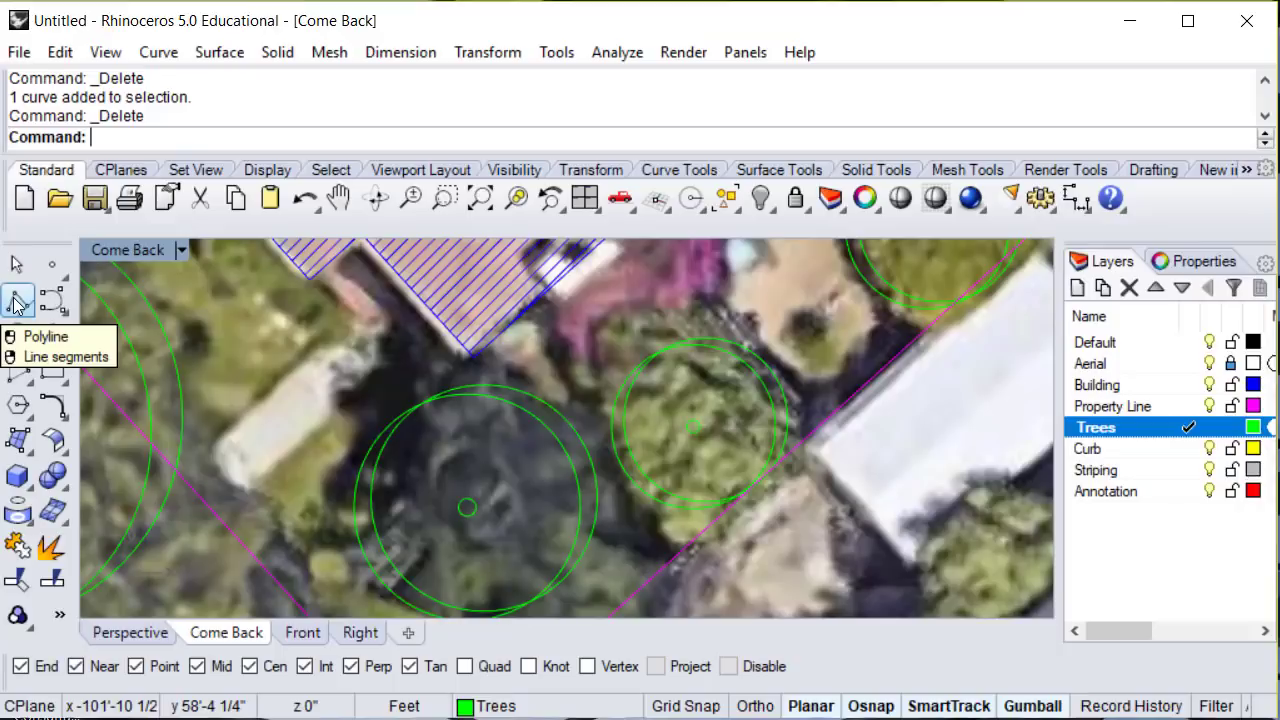
Draw two polyline radius lines from the tree circle's centre out to its edge.
left_click(16, 303)
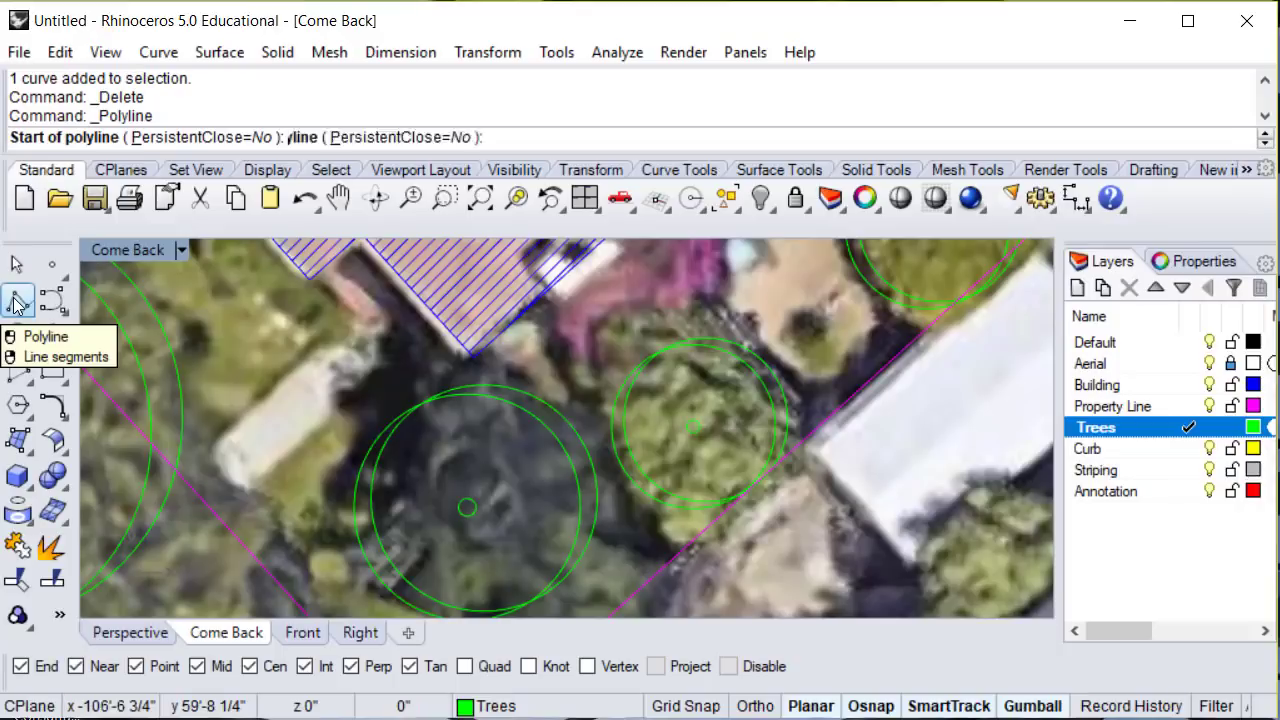
left_click(694, 424)
left_click(733, 355)
key("Return")
key("Return")
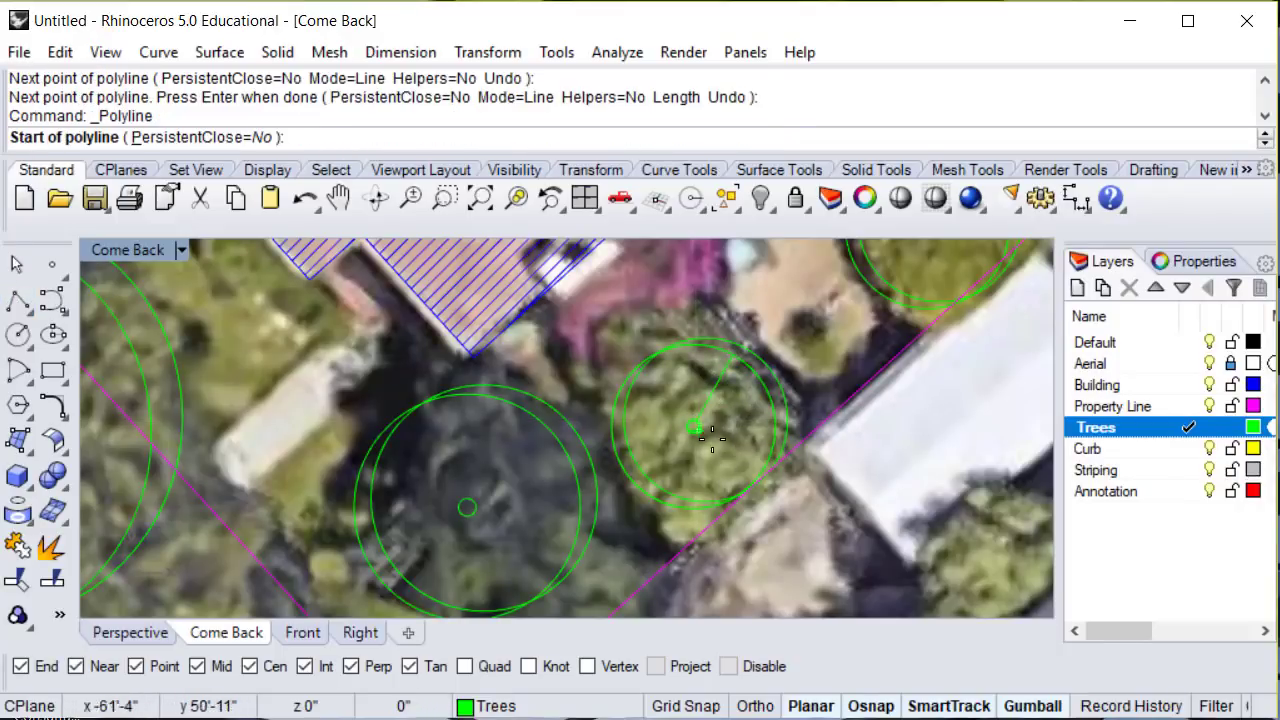
left_click(704, 428)
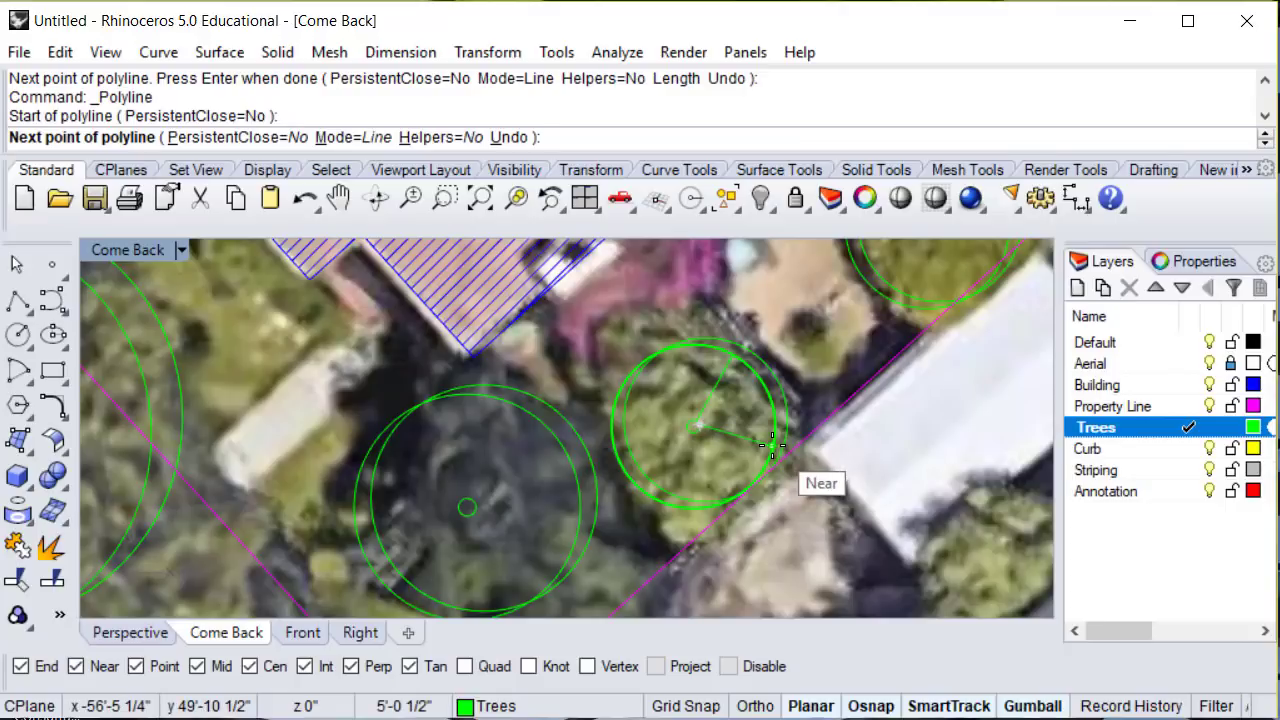
left_click(770, 445)
key("Return")
Add the two radius lines to the Tree block through Block Edit.
left_click(673, 350)
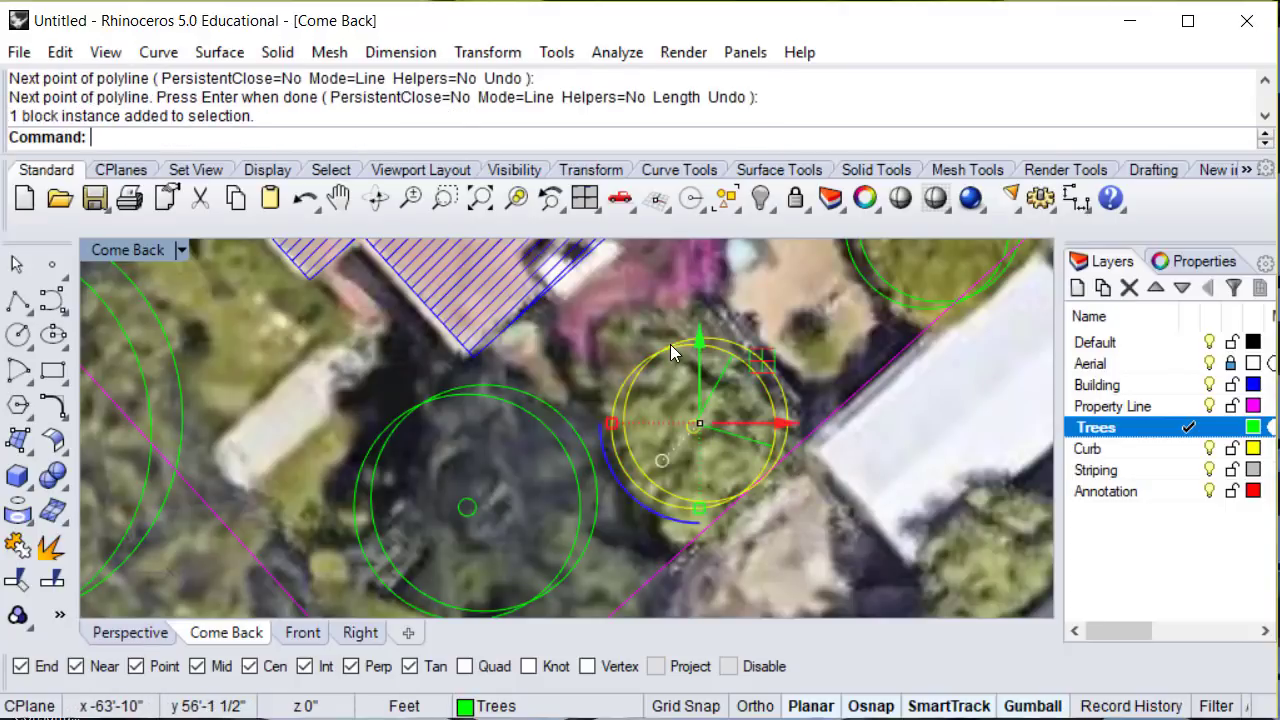
double_click(673, 350)
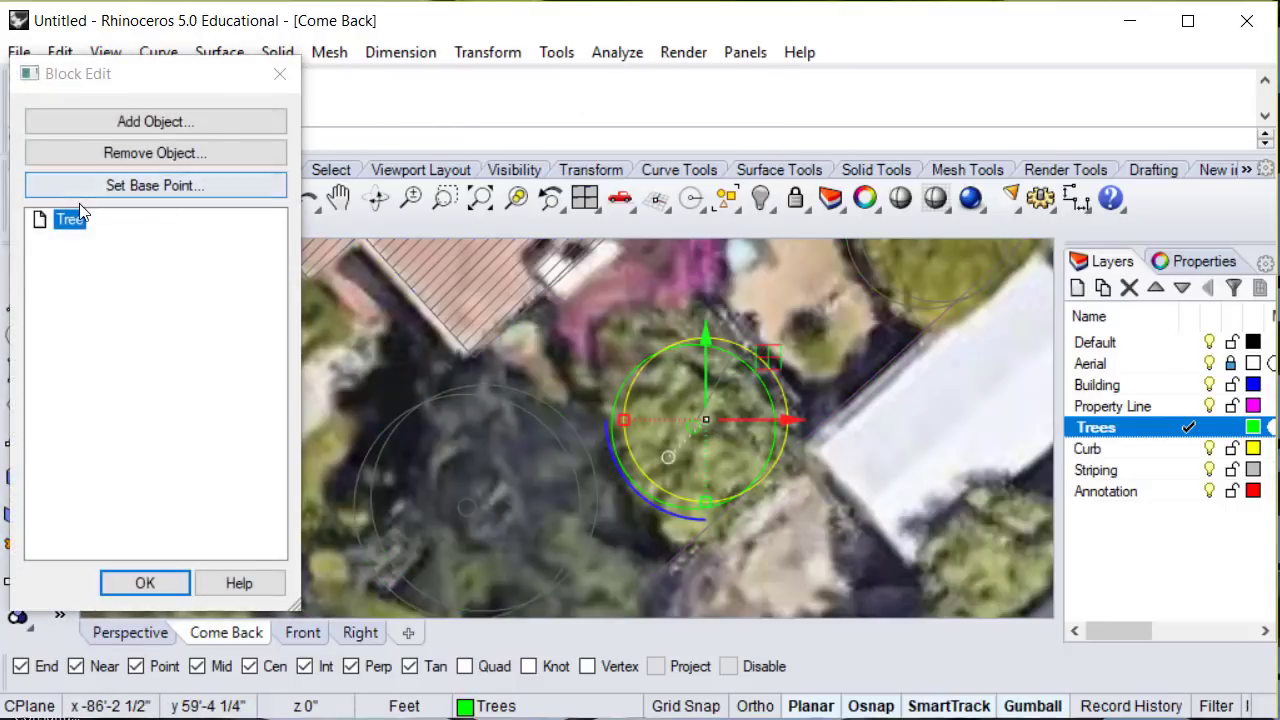
left_click(108, 122)
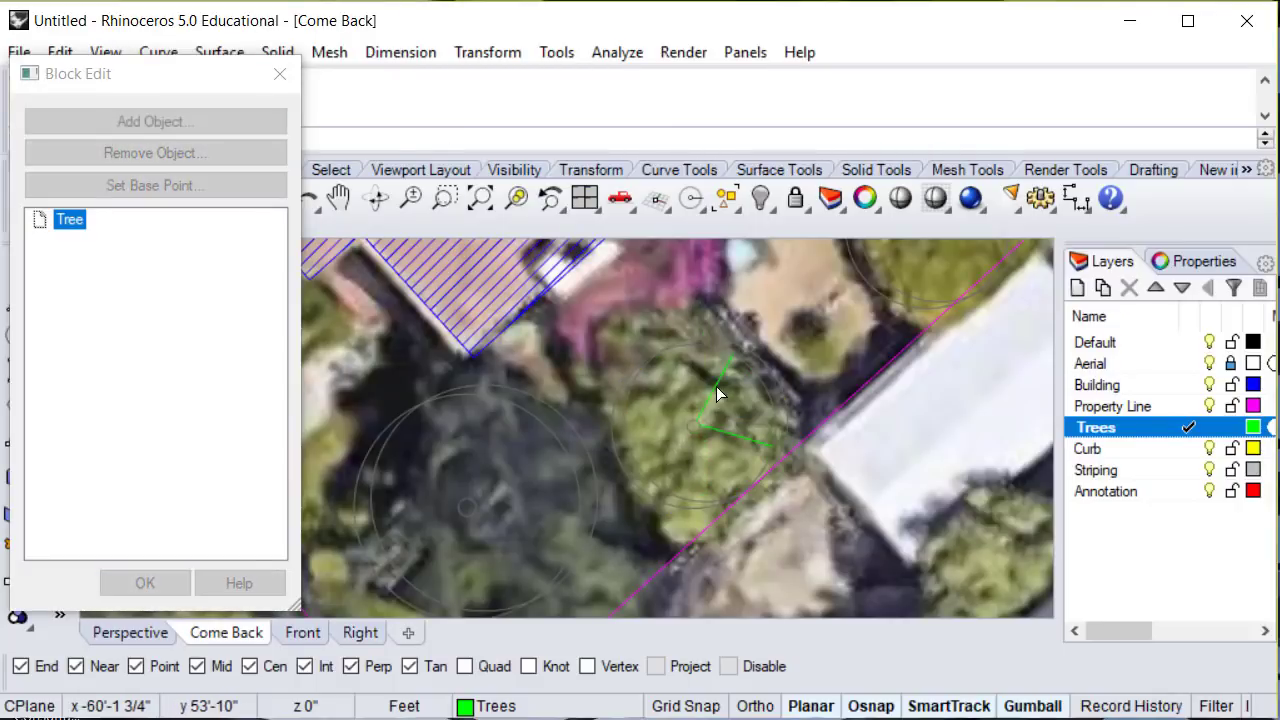
left_click(729, 432)
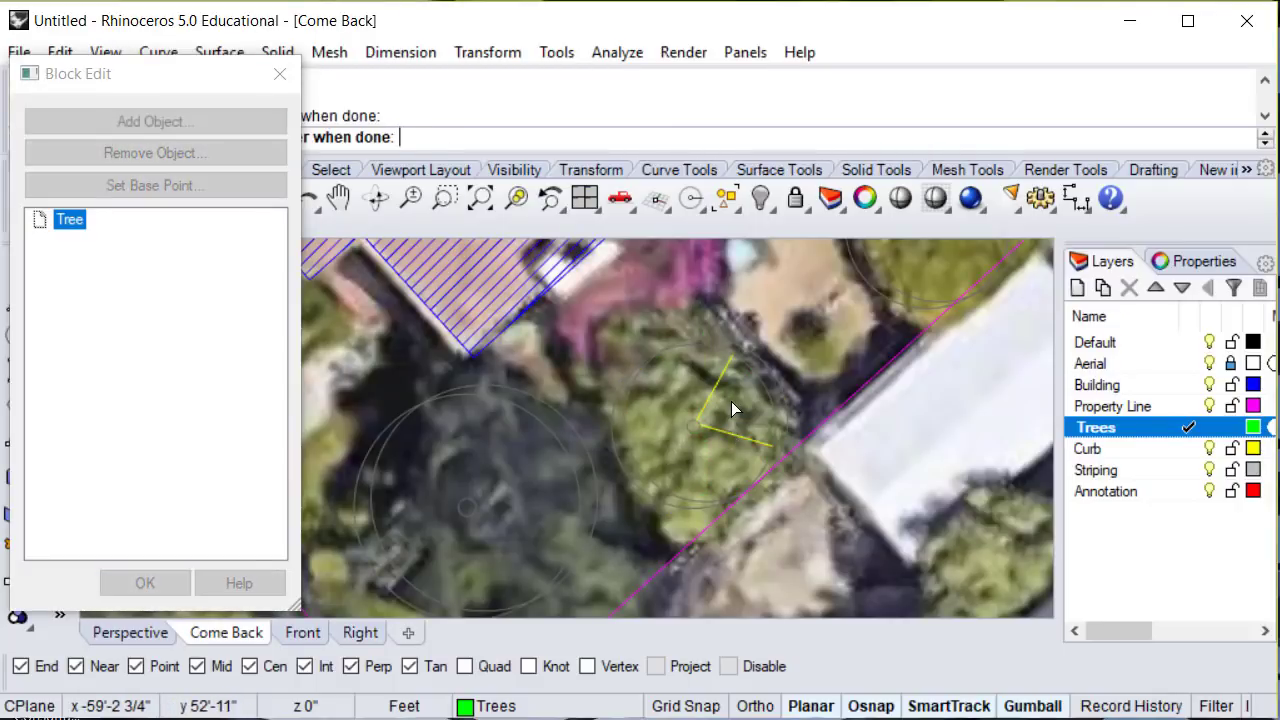
key("Return")
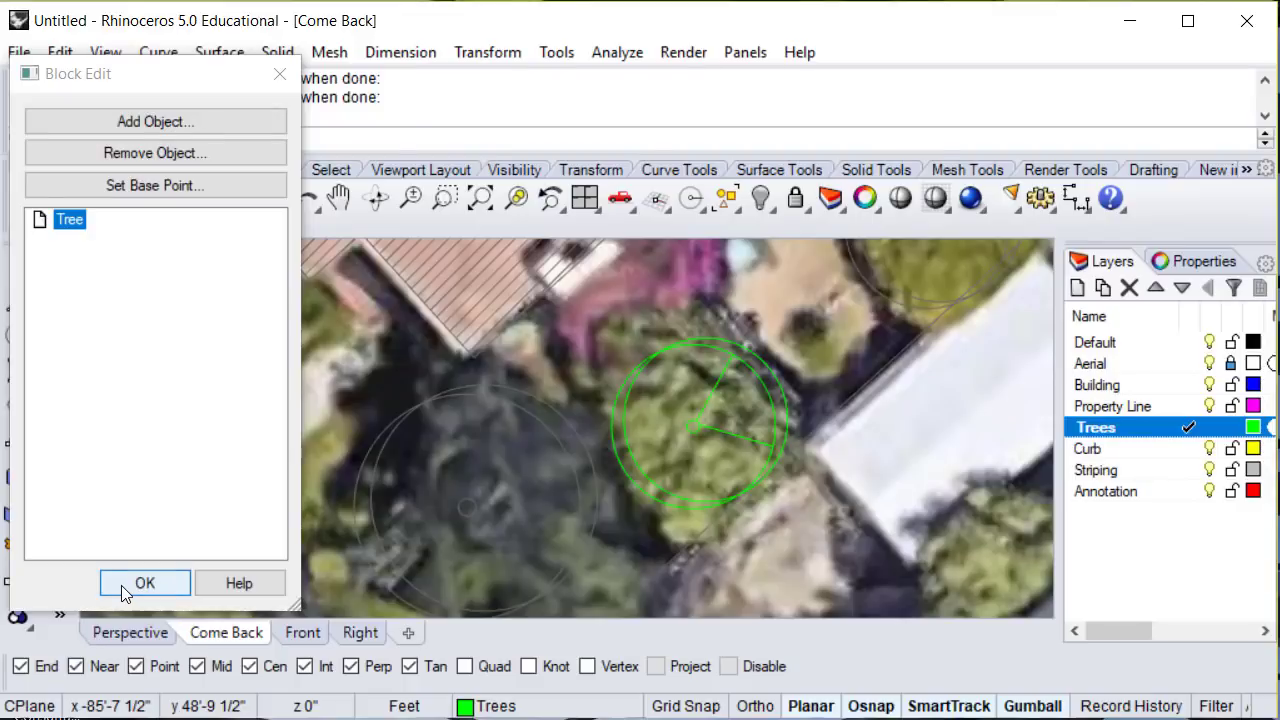
left_click(125, 590)
scroll(850, 413, "down", 5)
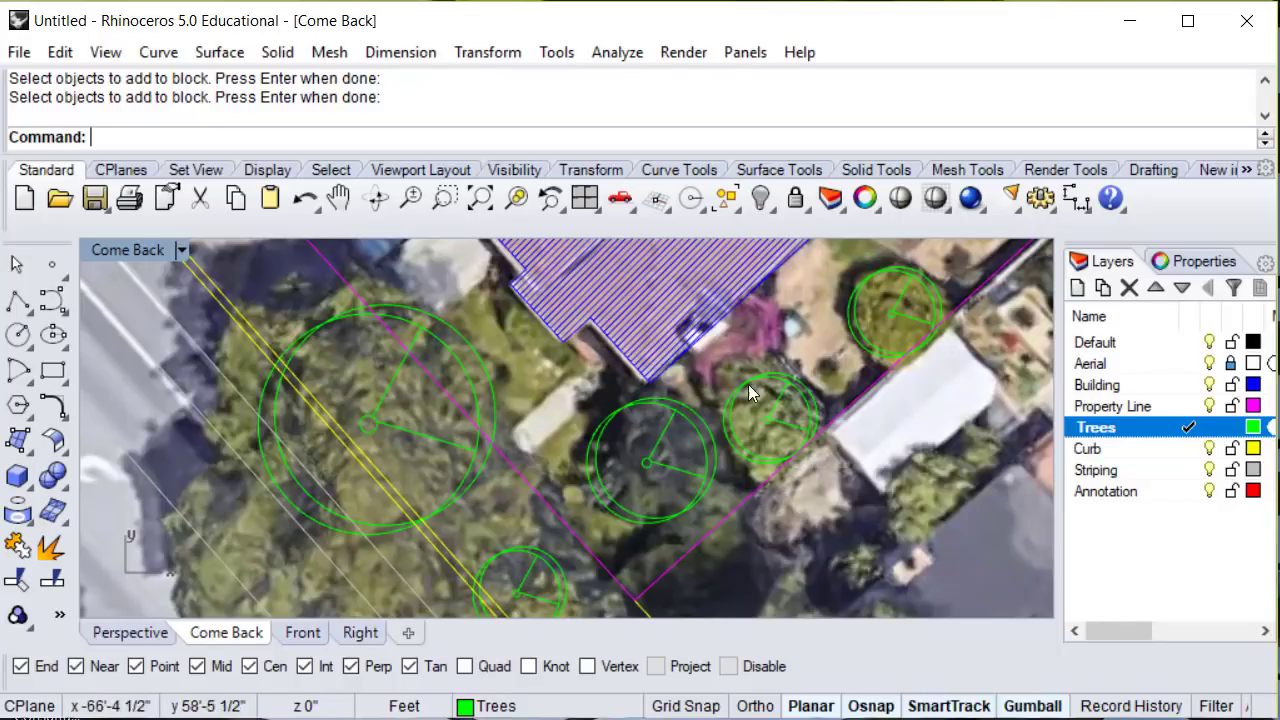
Remove the radius lines from the Tree block via Block Edit, leaving only circles.
scroll(808, 418, "up", 3)
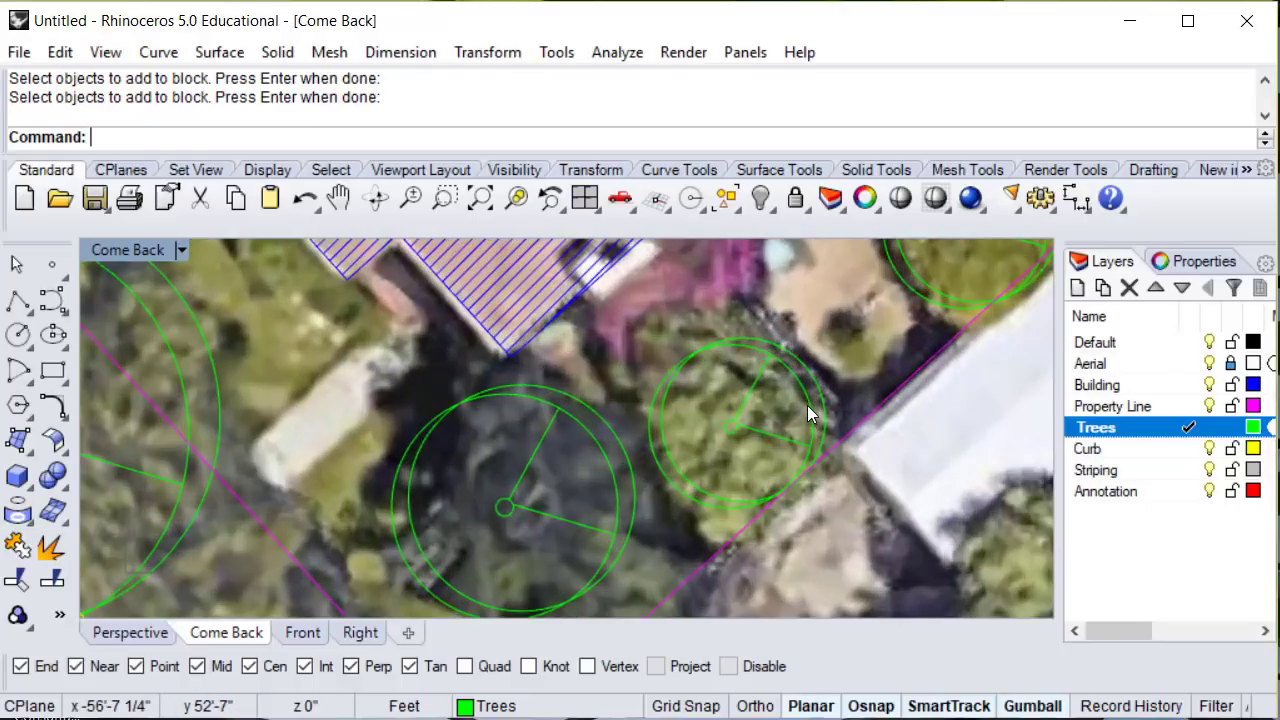
double_click(807, 405)
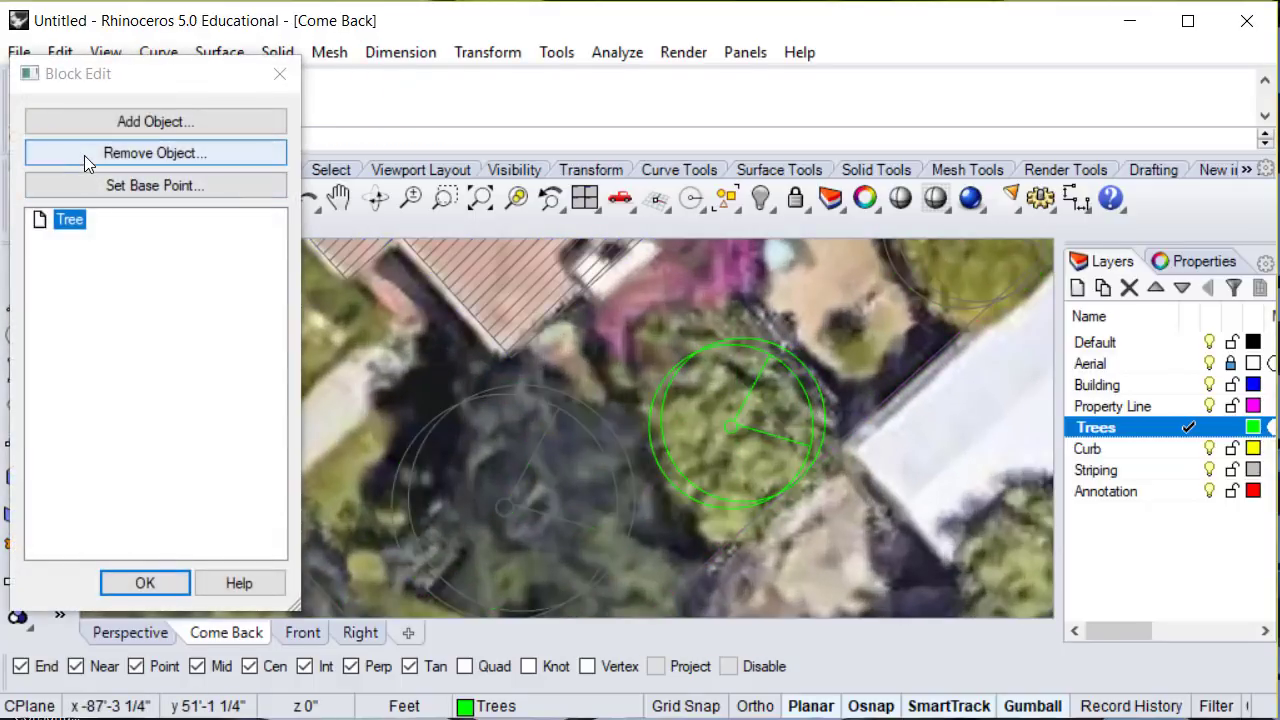
left_click(84, 155)
left_click(752, 390)
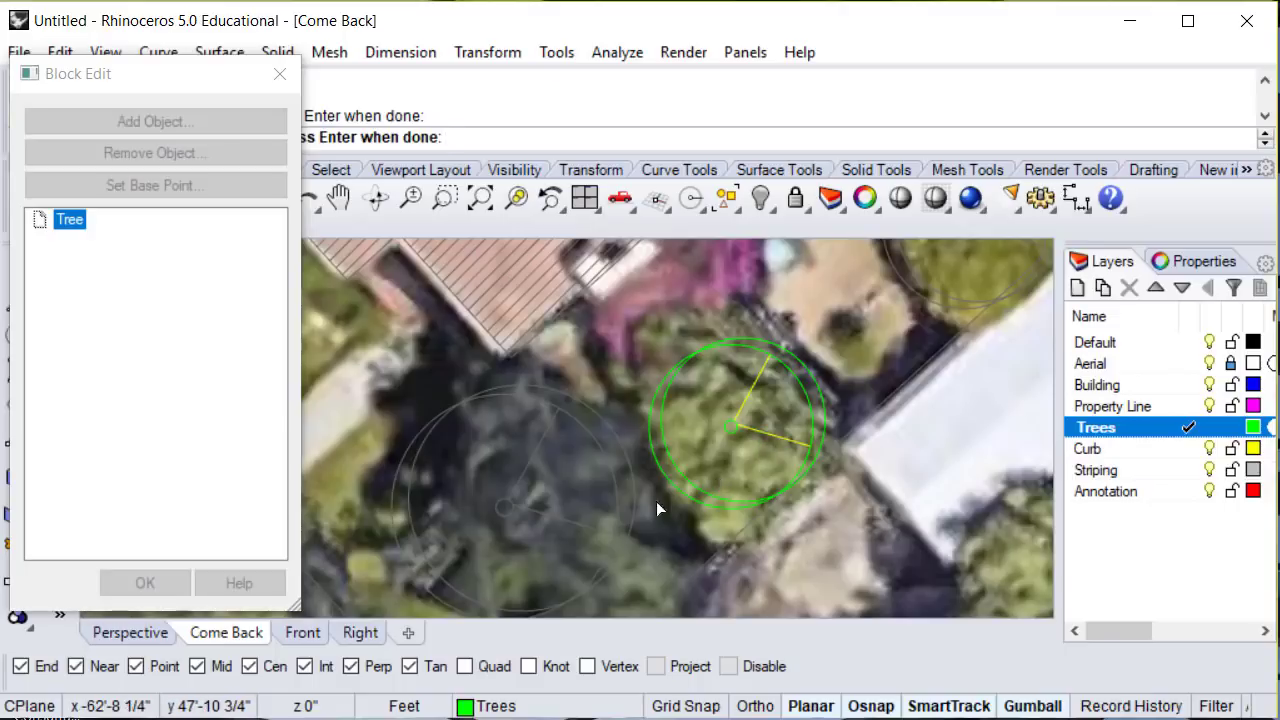
key("Return")
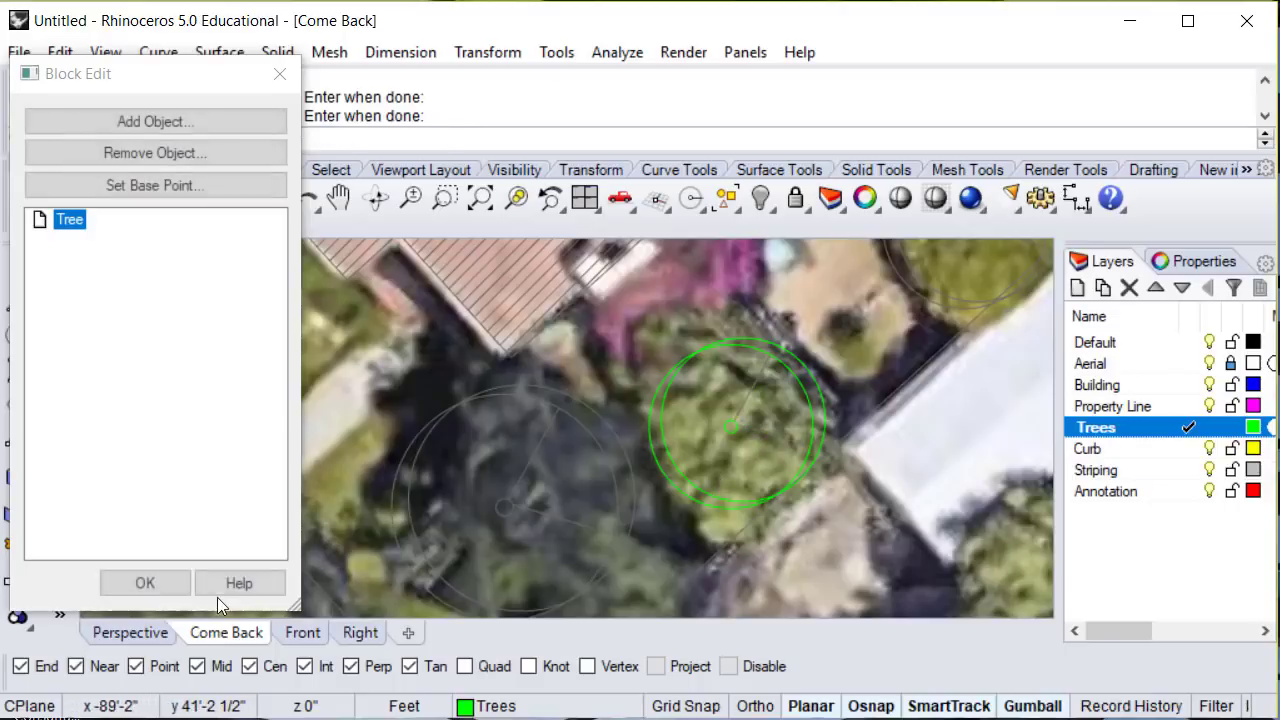
left_click(176, 581)
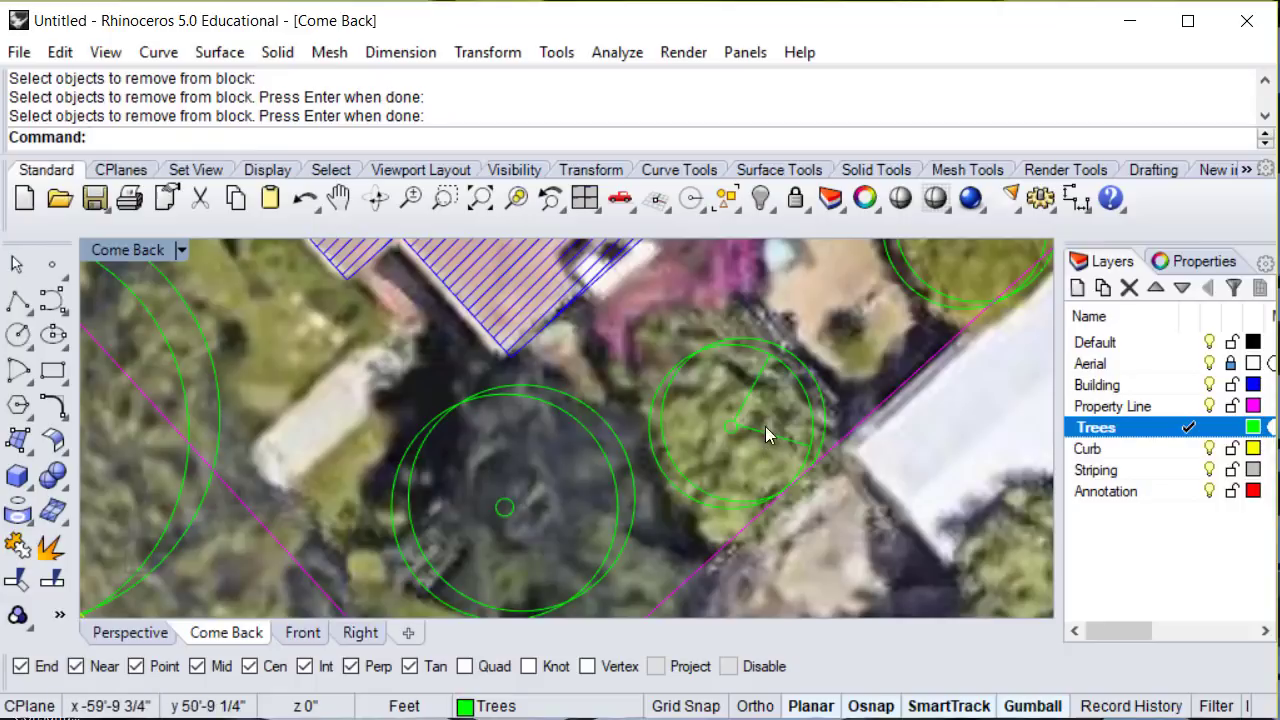
scroll(765, 426, "down", 3)
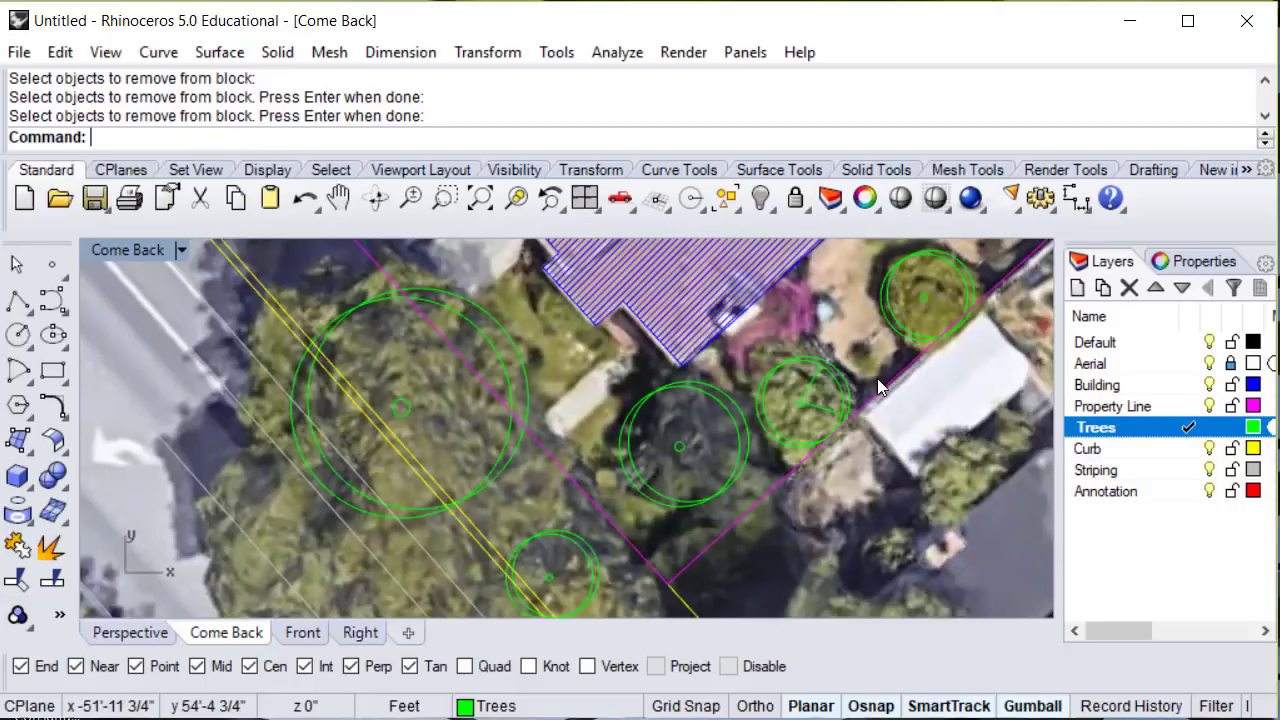
Delete the leftover radius lines and stray arc among the overlapping tree circles.
left_click(832, 411)
key("Delete")
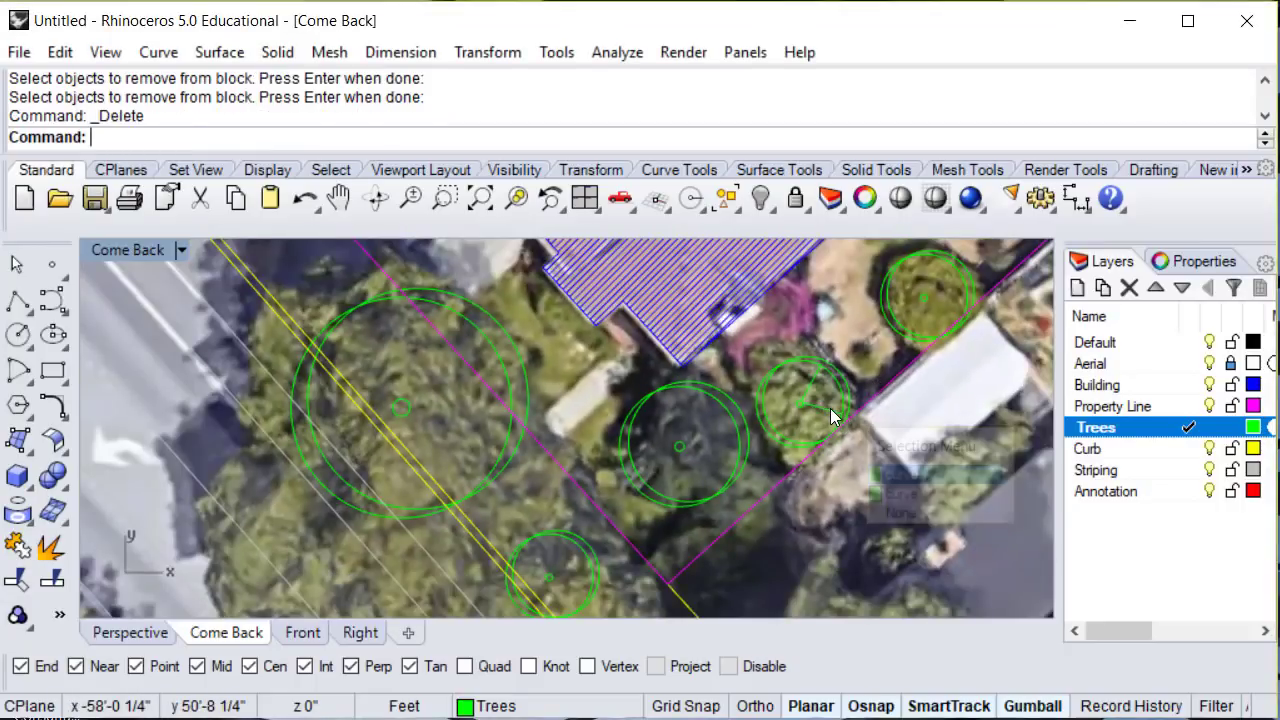
key("Delete")
left_click(817, 400)
left_click(810, 382)
key("Escape")
key("Delete")
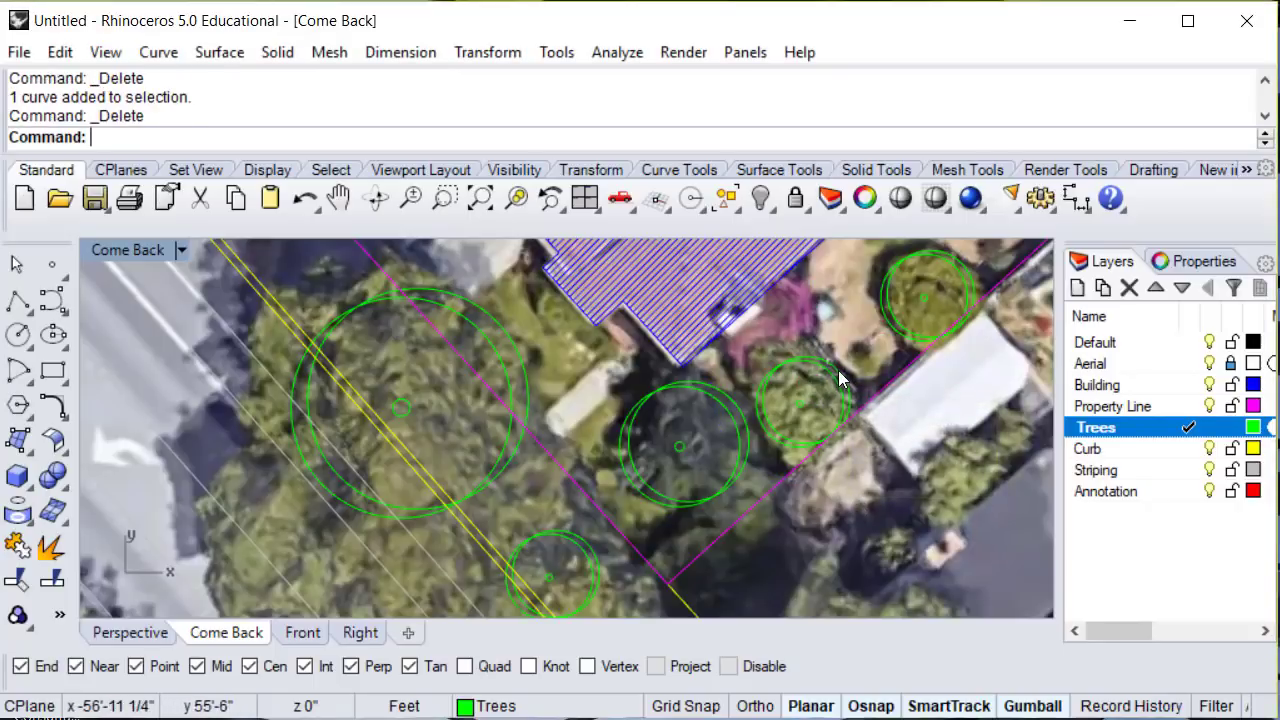
Explode the Tree block beside the white roof into separate curves.
left_click(836, 376)
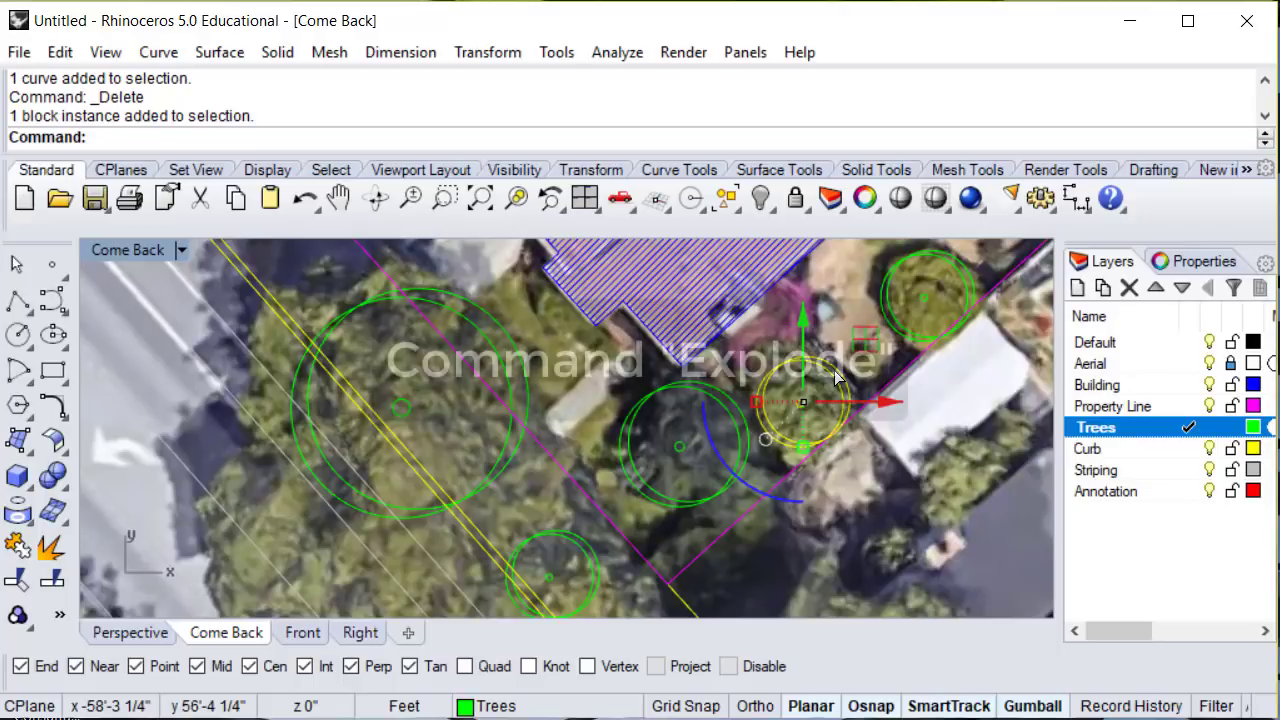
type("Explode")
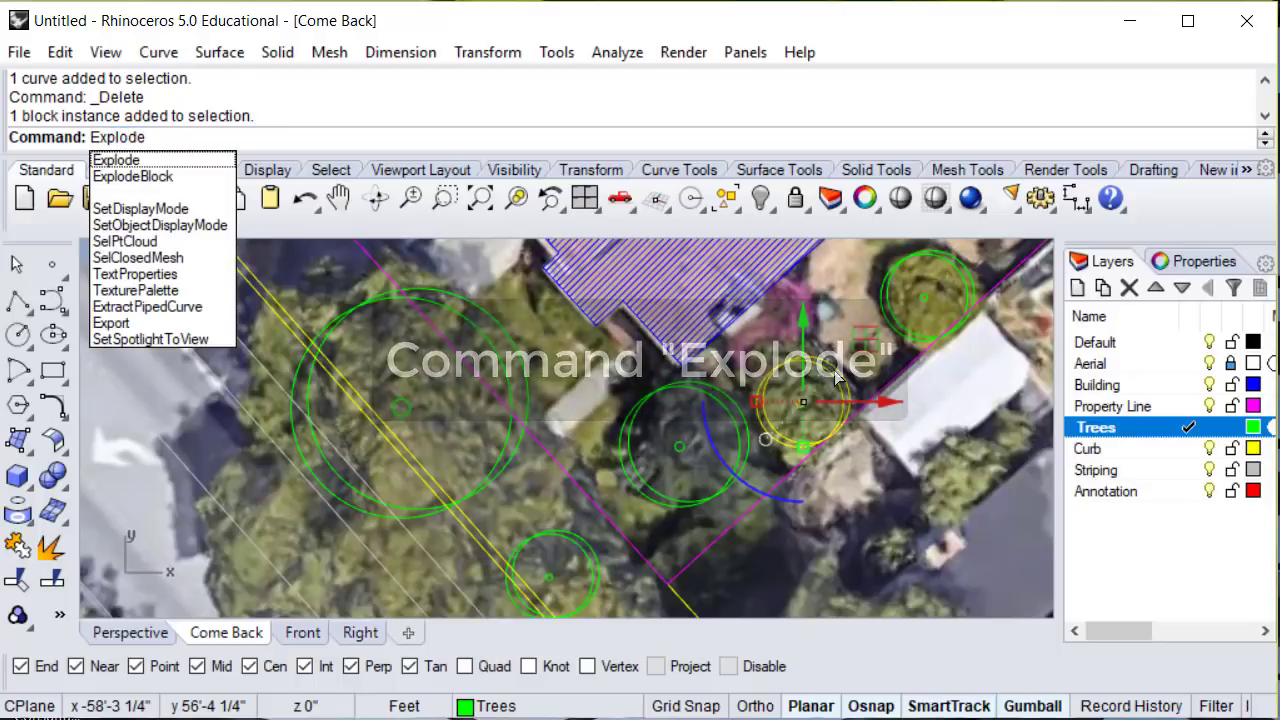
key("Return")
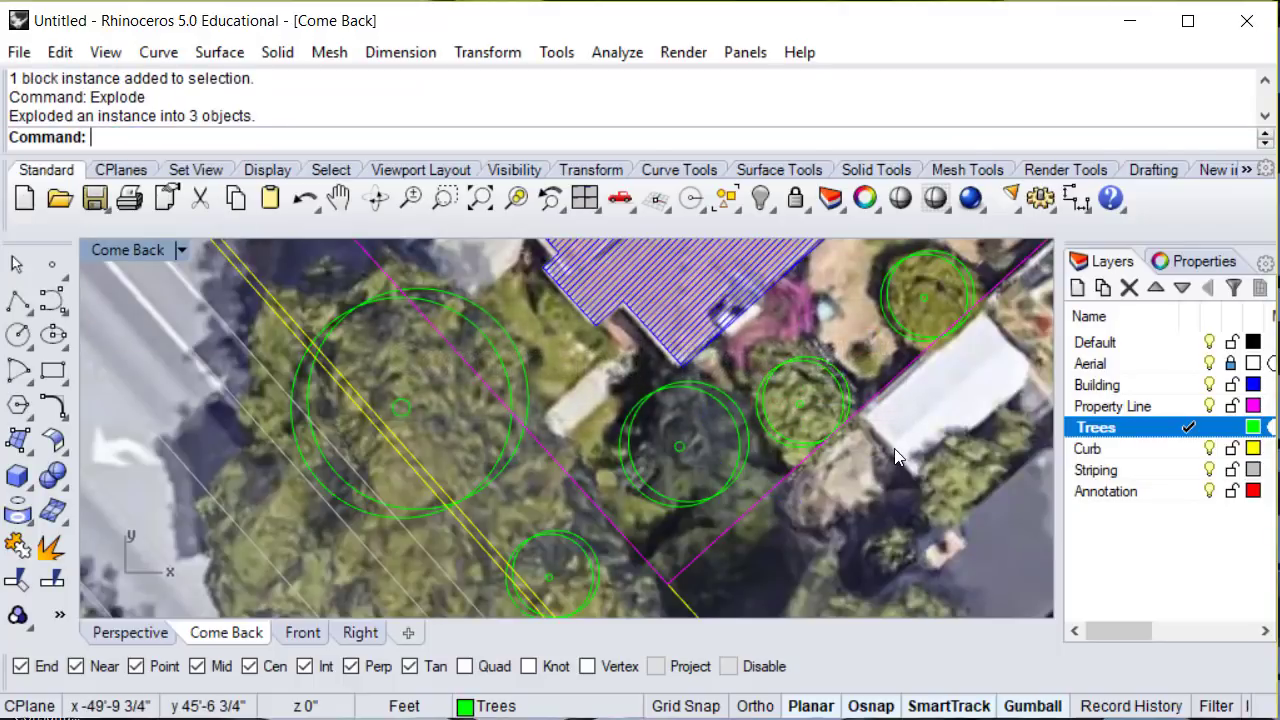
Select the exploded circles and the other Tree blocks, including the large one at left.
left_click(846, 394)
left_click(840, 382)
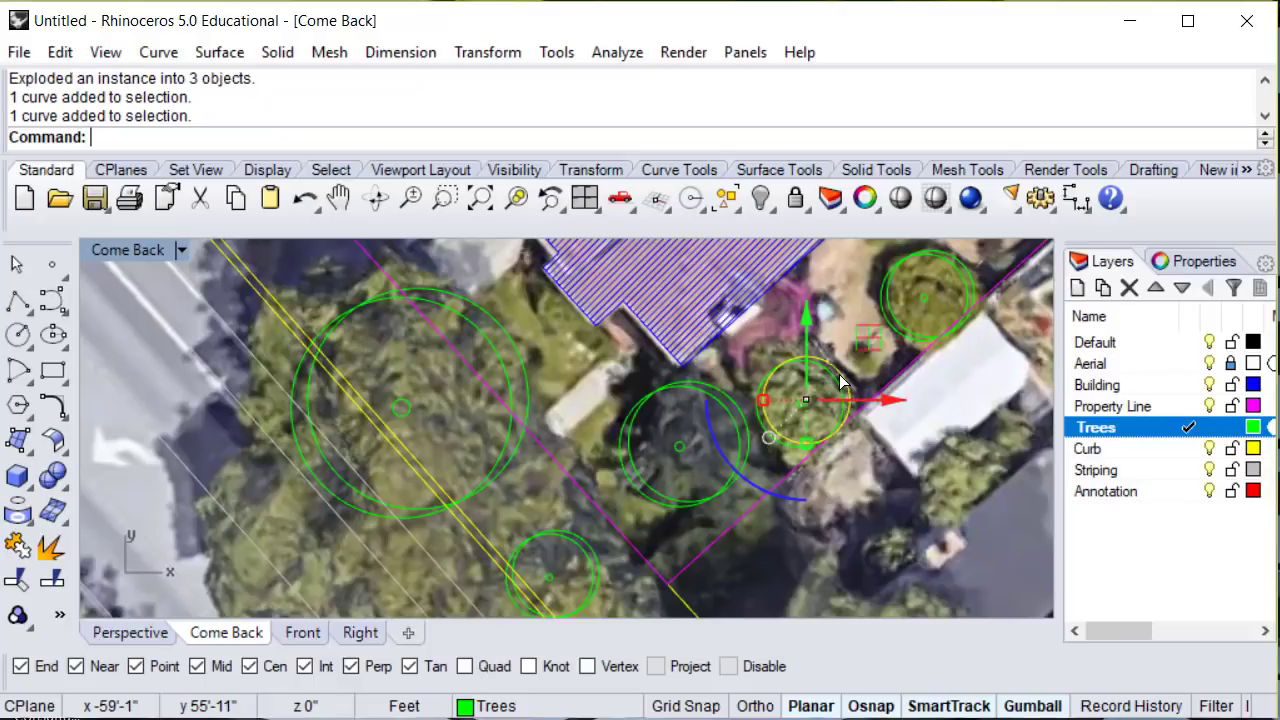
left_click(900, 336)
left_click(706, 394)
left_click(520, 428)
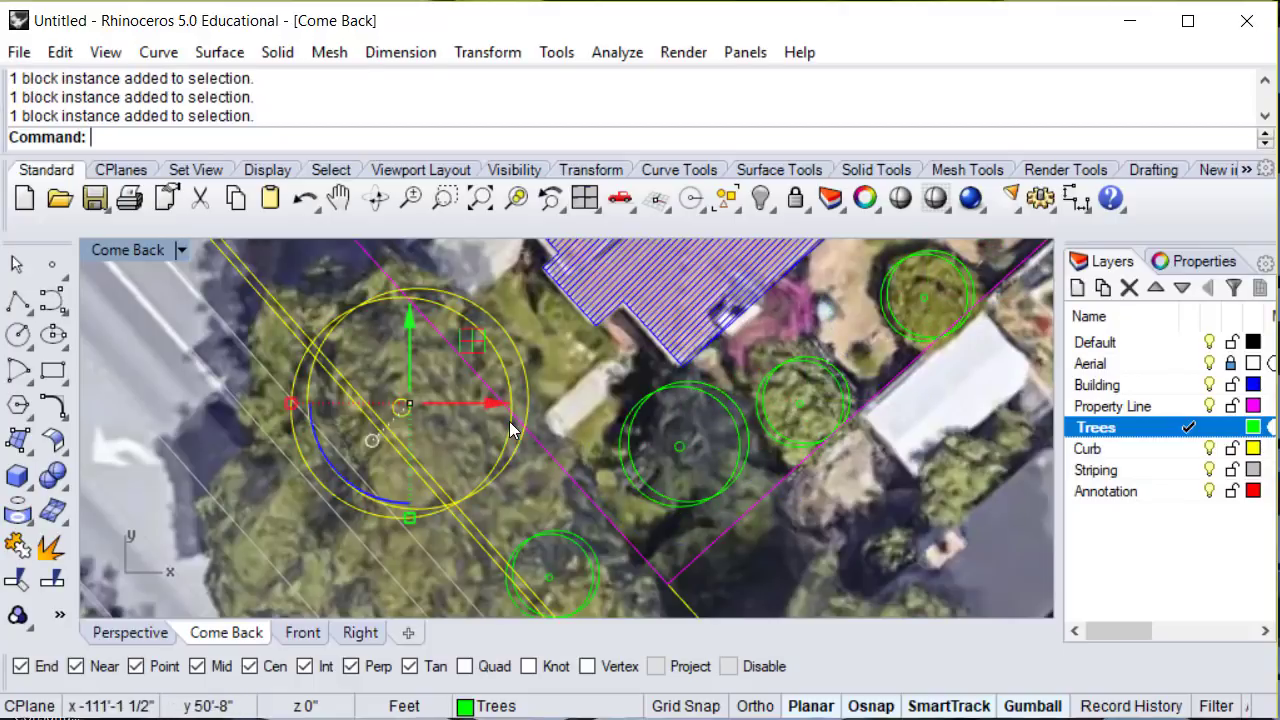